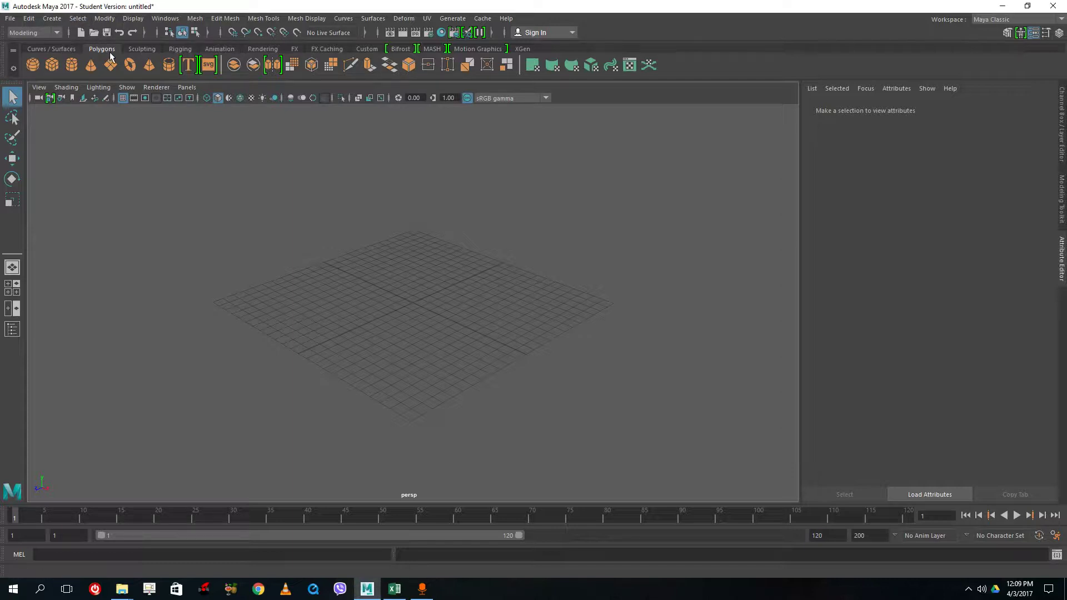
pyautogui.click(44, 35)
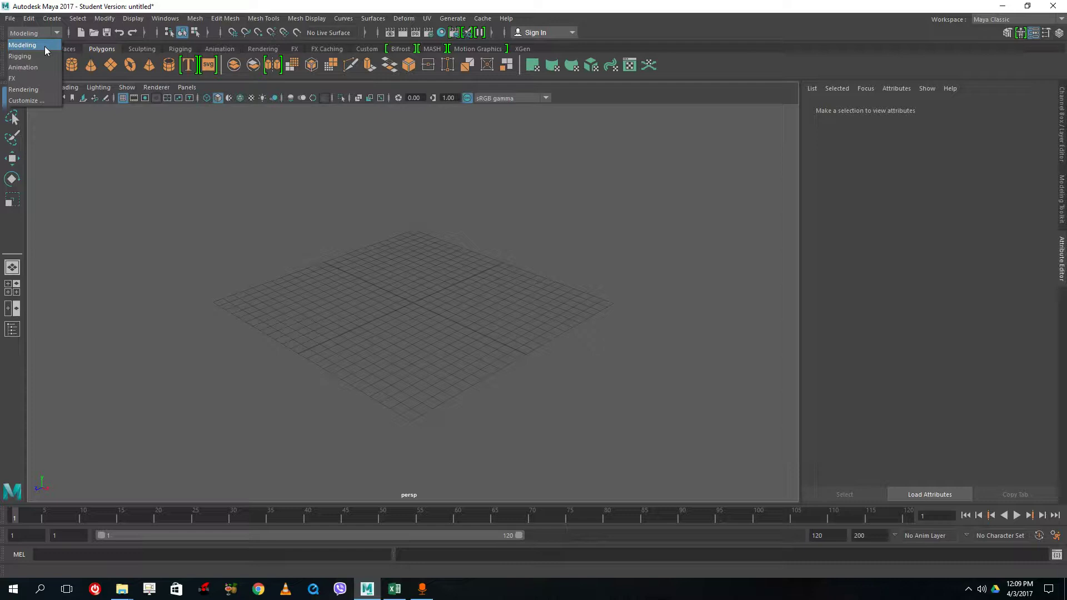
pyautogui.click(298, 235)
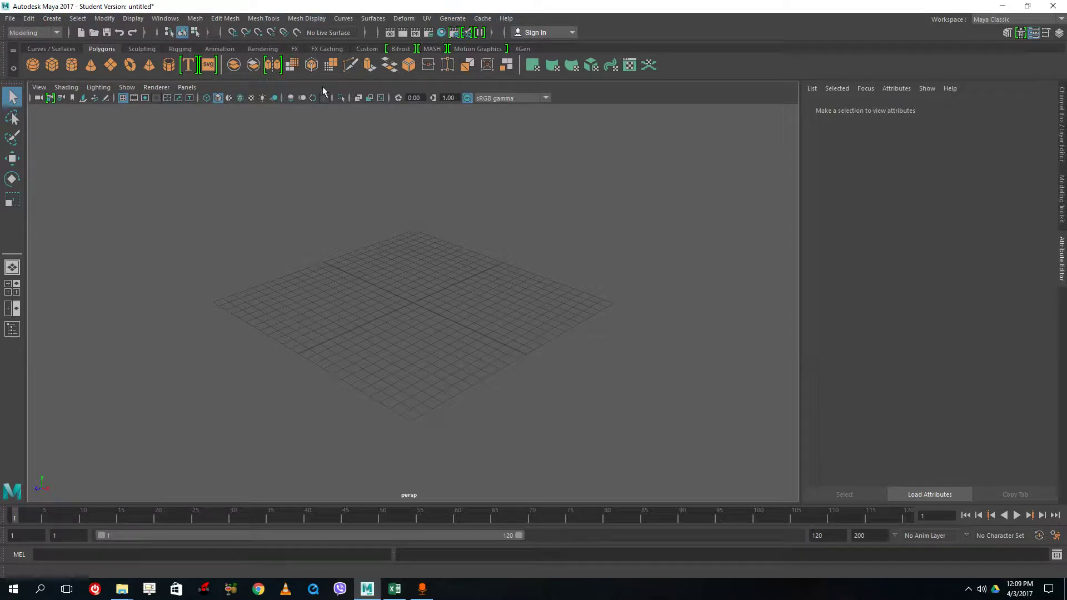
pyautogui.click(58, 49)
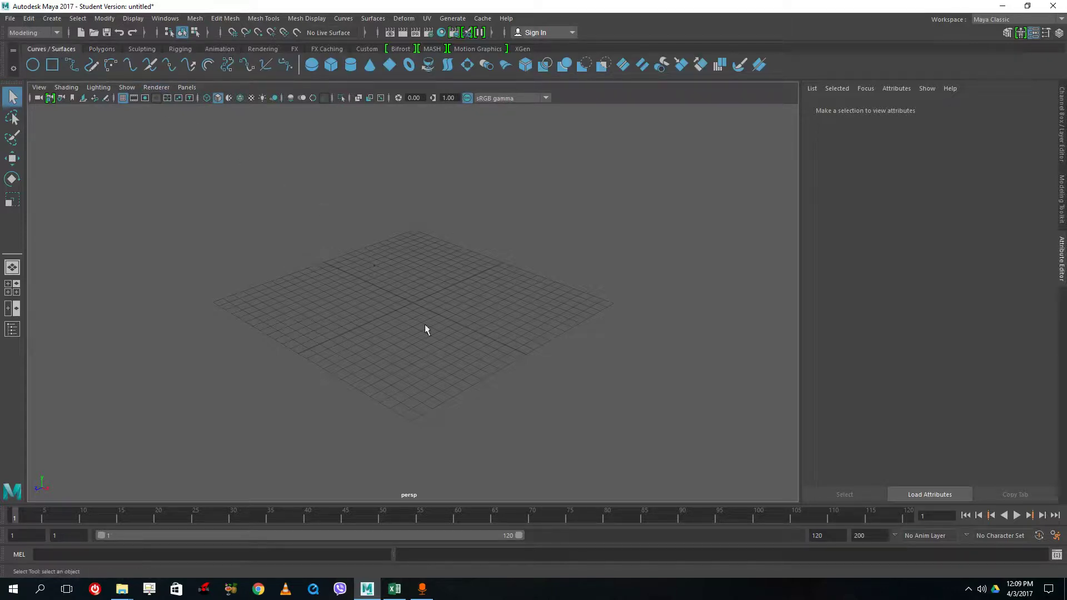
pyautogui.keyDown('alt'); pyautogui.moveTo(348, 238); pyautogui.dragTo(388, 260); pyautogui.keyUp('alt')
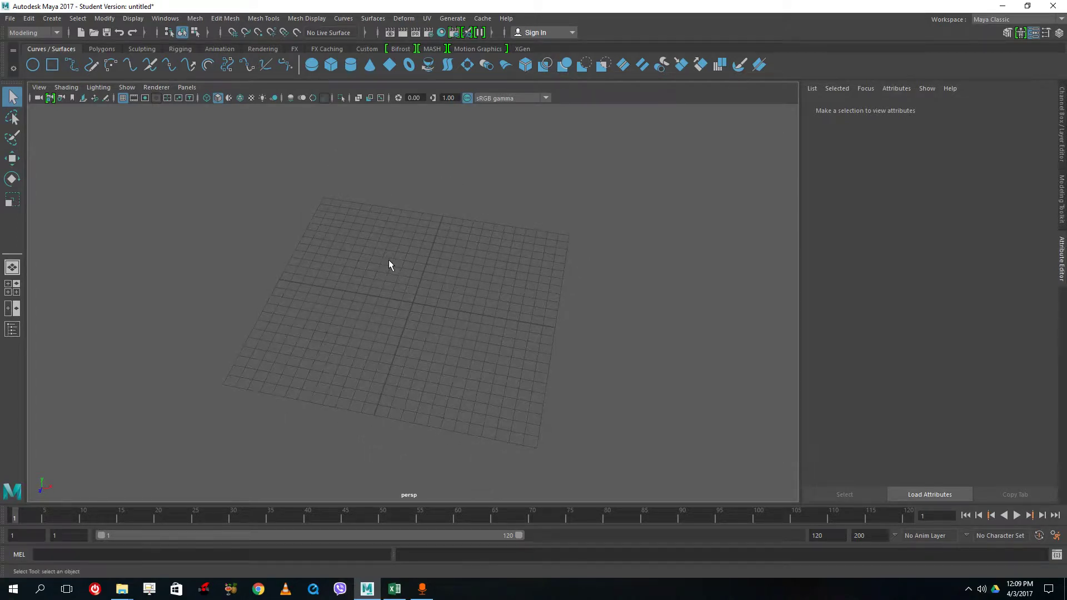
# Draw a polygon sphere with a radius of about 5.25 on the grid and display its vertices.
pyautogui.click(106, 49)
pyautogui.click(32, 65)
pyautogui.moveTo(419, 305); pyautogui.dragTo(486, 325)
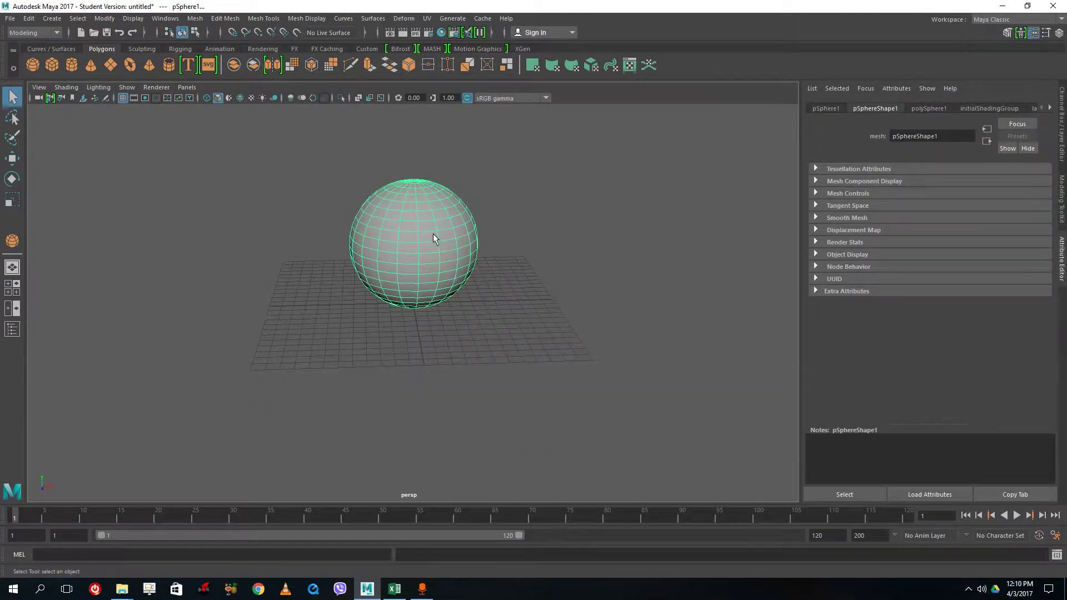
pyautogui.moveTo(418, 220); pyautogui.dragTo(297, 177, button='right')
pyautogui.click(38, 49)
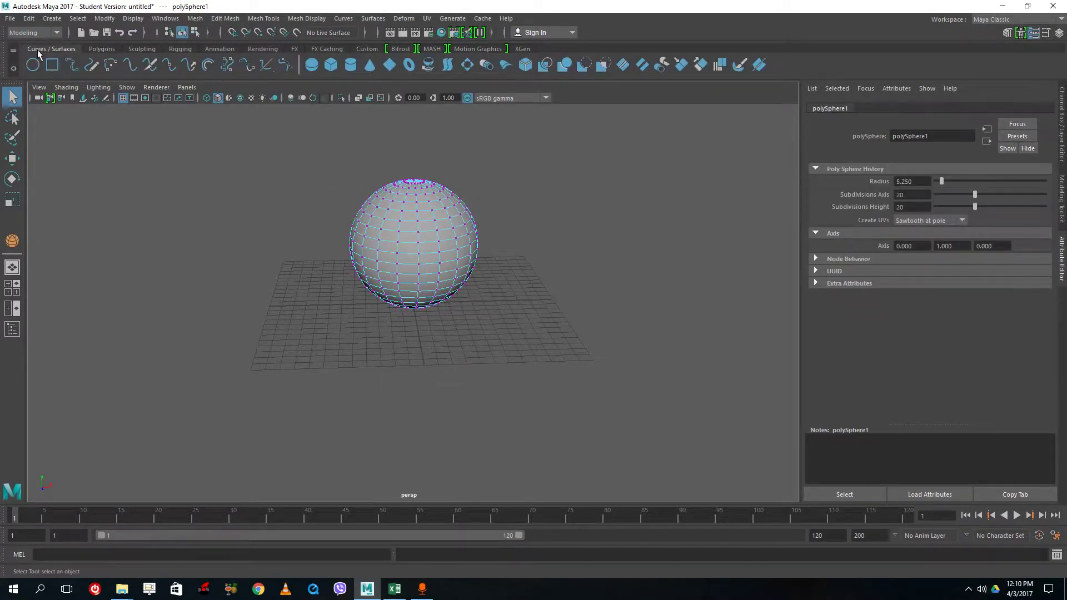
pyautogui.click(311, 64)
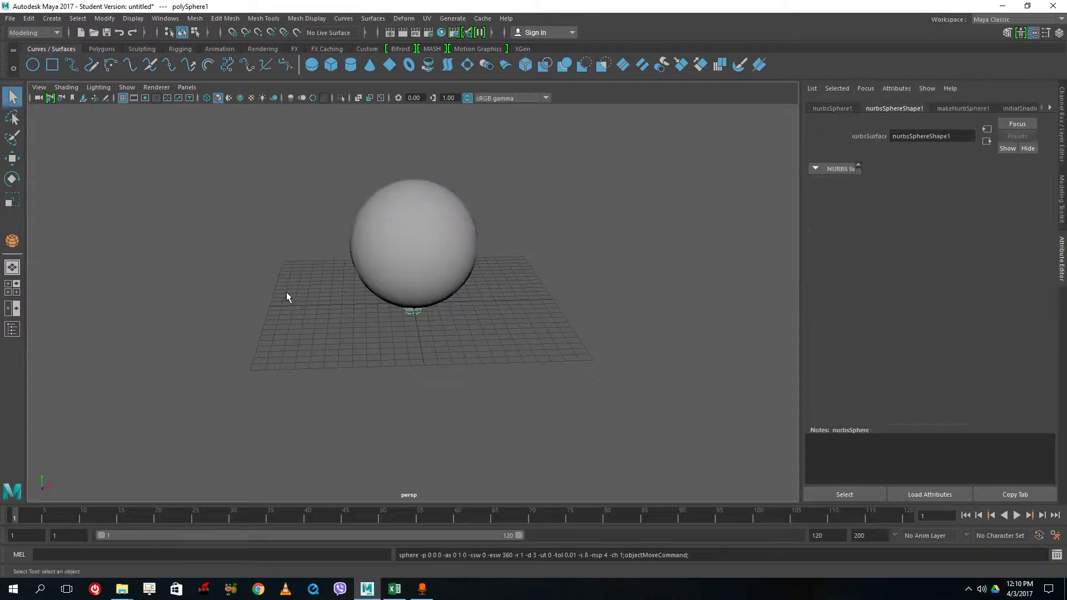
pyautogui.click(390, 309)
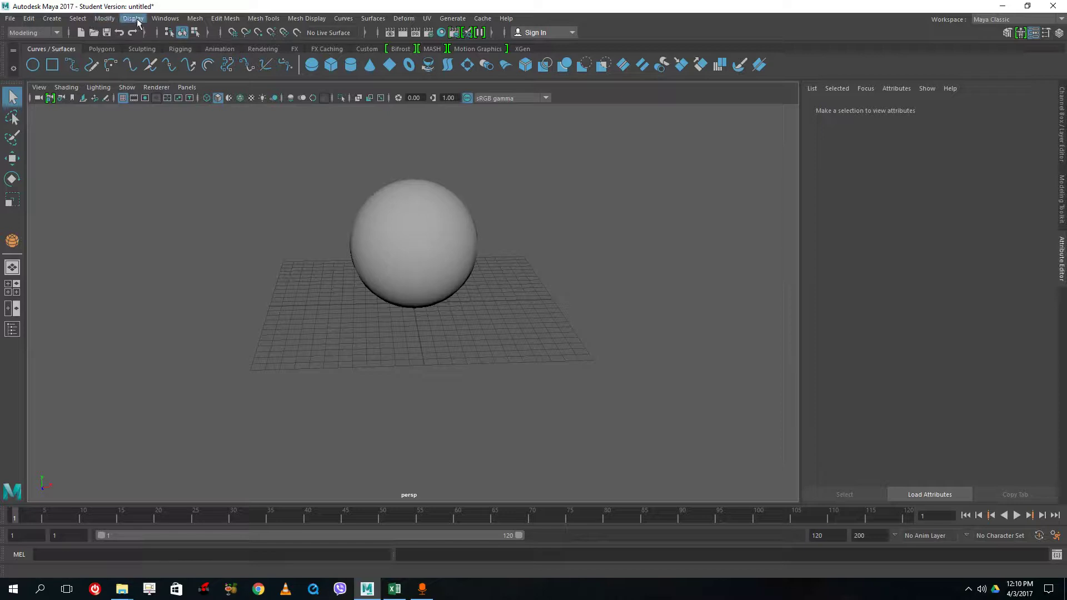
# Turn on Interactive Creation for NURBS primitives.
pyautogui.click(187, 19)
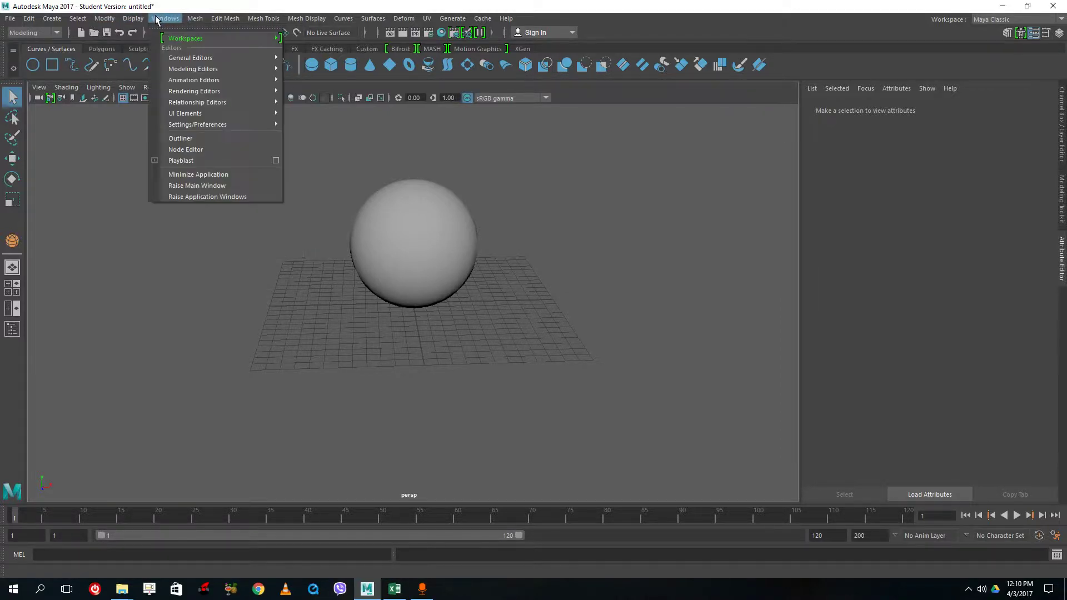
pyautogui.moveTo(144, 20)
pyautogui.moveTo(51, 18)
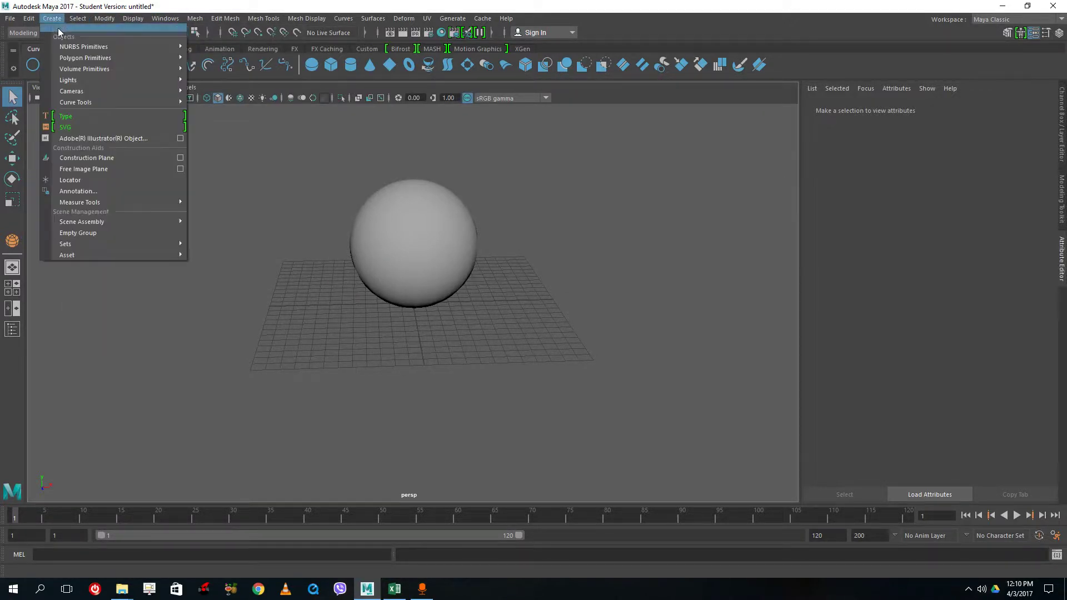
pyautogui.moveTo(86, 47)
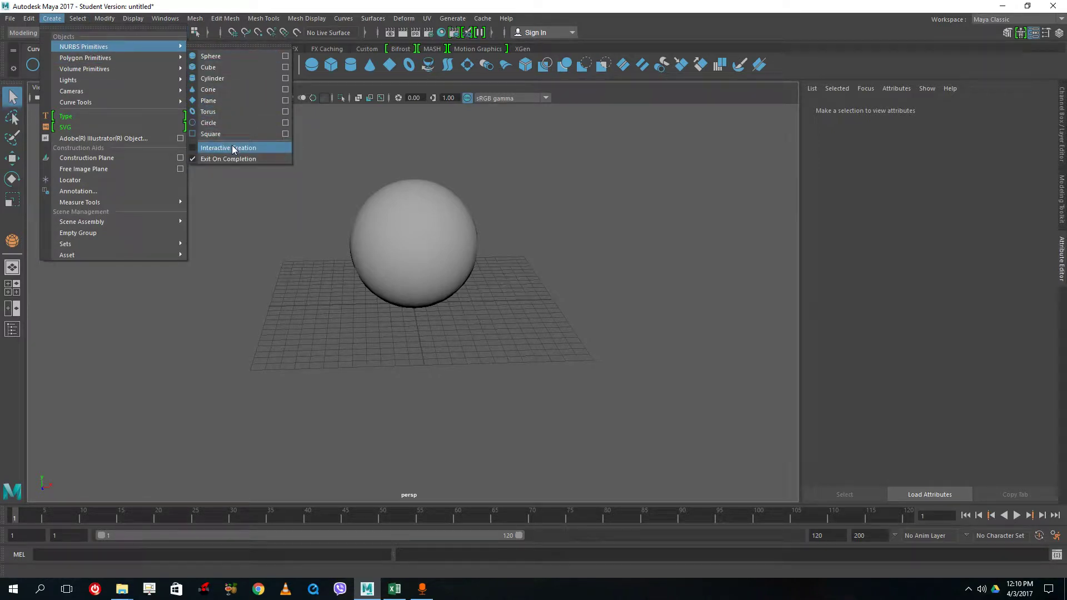
pyautogui.click(249, 148)
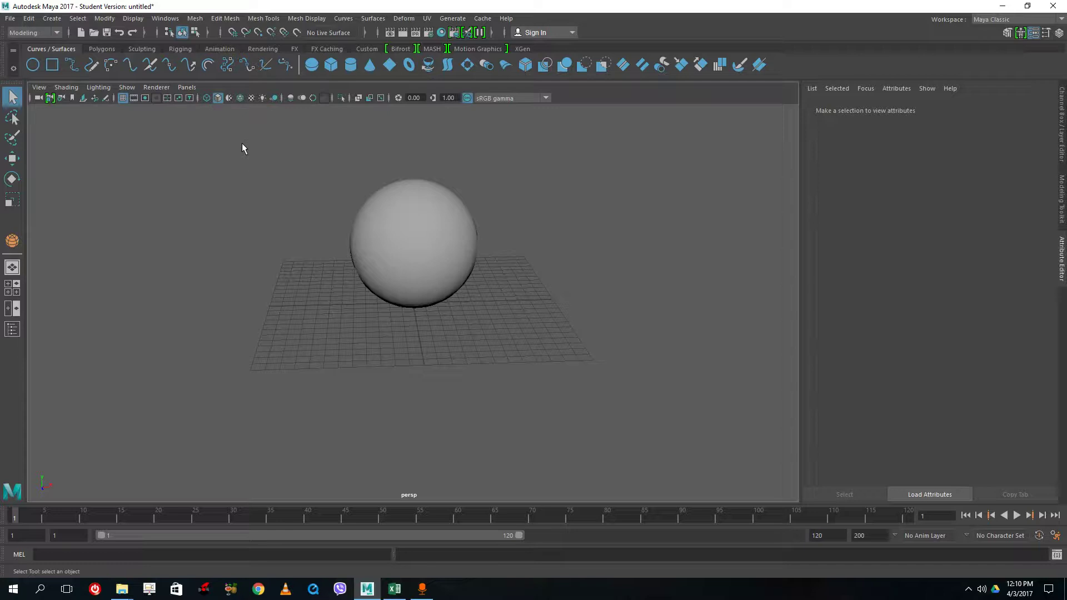
# Draw a NURBS sphere with a radius of about 6.29 and move it clear of the polygon sphere, to about -15.6 in X.
pyautogui.click(312, 64)
pyautogui.moveTo(306, 293); pyautogui.dragTo(313, 310)
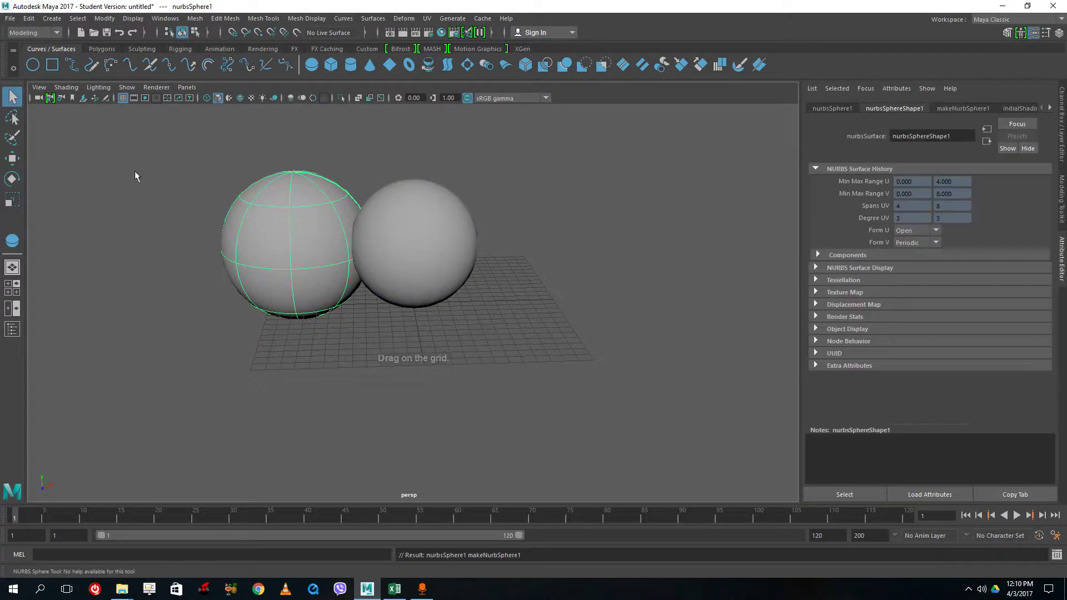
pyautogui.click(12, 159)
pyautogui.moveTo(385, 247); pyautogui.dragTo(322, 245)
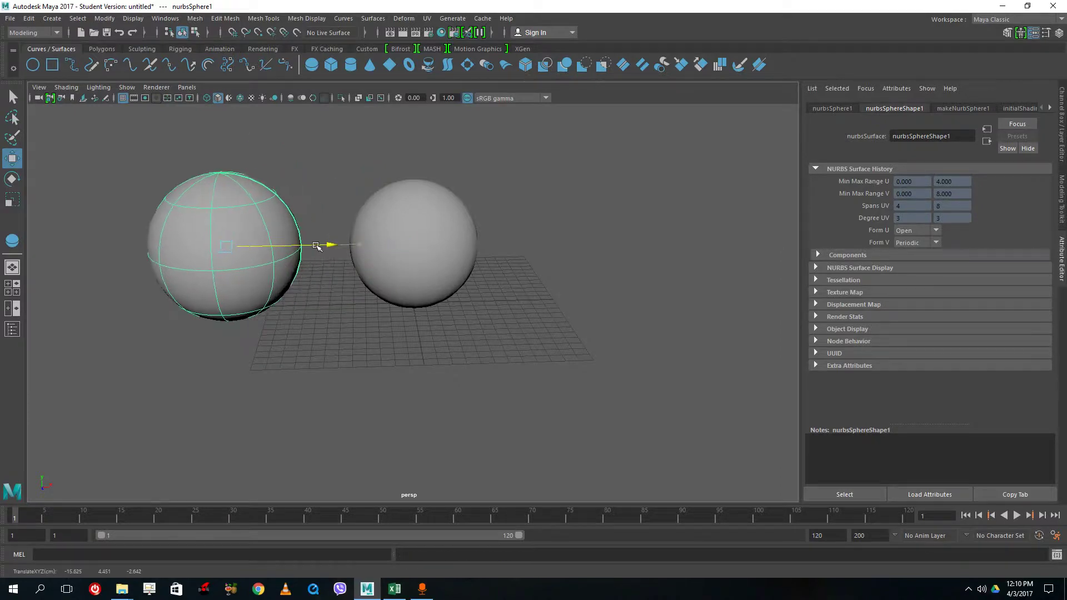
# Examine the NURBS sphere's components in comparison with the polygon sphere beside it.
pyautogui.keyDown('alt'); pyautogui.moveTo(322, 297); pyautogui.dragTo(233, 206); pyautogui.keyUp('alt')
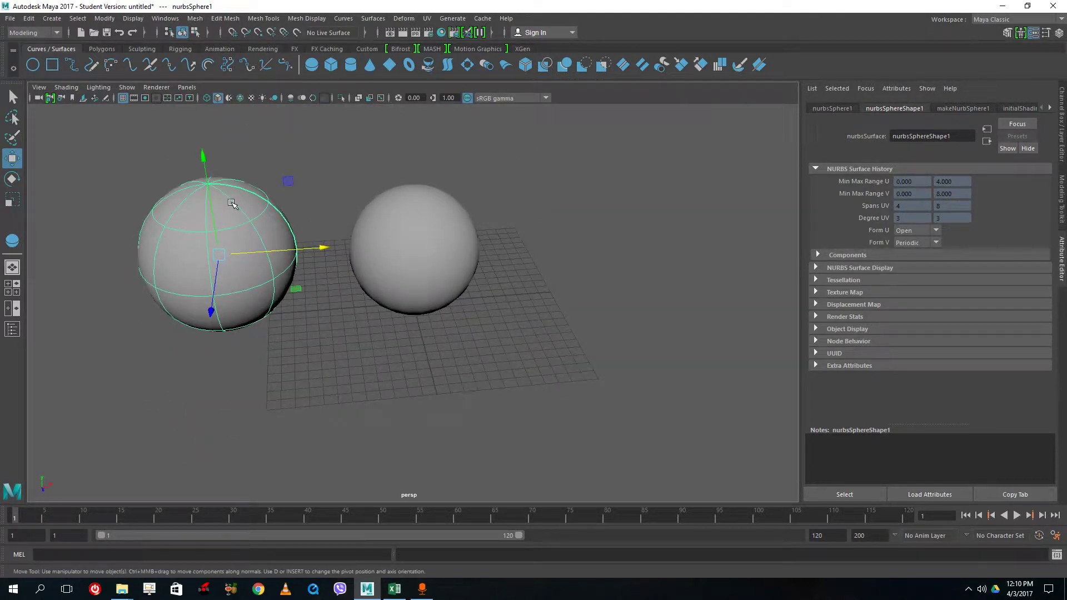
pyautogui.click(399, 222)
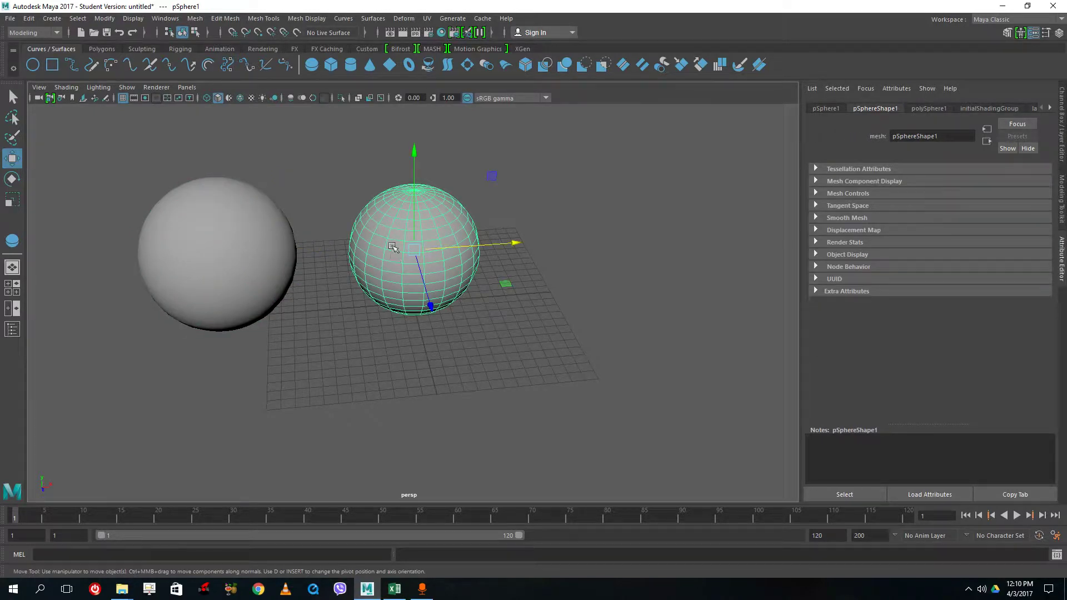
pyautogui.moveTo(248, 218); pyautogui.dragTo(226, 306, button='right')
pyautogui.rightClick(204, 208)
pyautogui.moveTo(204, 209); pyautogui.dragTo(143, 202, button='right')
pyautogui.moveTo(170, 156); pyautogui.dragTo(220, 212)
pyautogui.moveTo(210, 170); pyautogui.dragTo(345, 219)
pyautogui.scroll(5, 215, 180)
pyautogui.moveTo(315, 172)
pyautogui.mouseDown()
pyautogui.moveTo(270, 206)
pyautogui.moveTo(302, 186)
pyautogui.mouseUp()
# Display the polygon sphere's vertices and inspect how they are distributed over the surface.
pyautogui.click(551, 213)
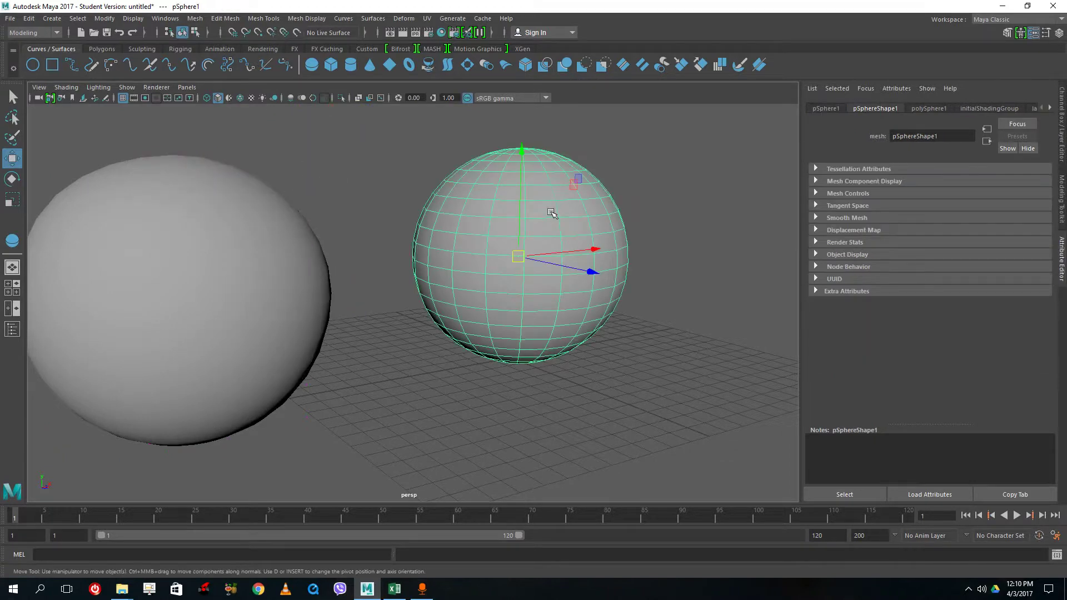
pyautogui.moveTo(547, 187); pyautogui.dragTo(533, 157, button='right')
pyautogui.keyDown('alt'); pyautogui.moveTo(572, 230); pyautogui.dragTo(495, 201); pyautogui.keyUp('alt')
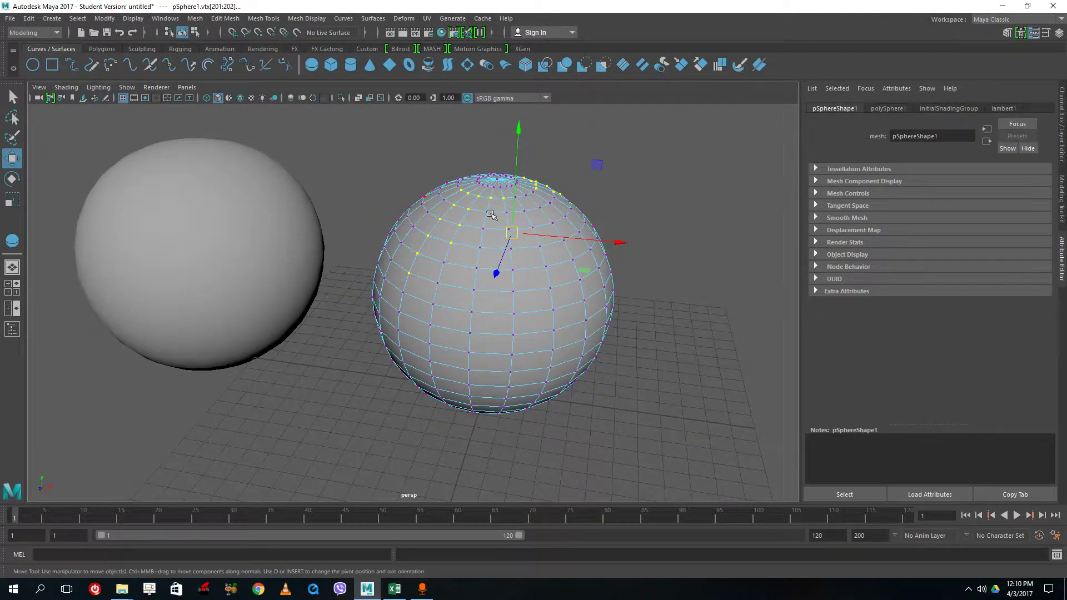
pyautogui.click(331, 234)
# Expand the NURBS sphere's makeNurbSphere1 construction inputs and try to adjust its Start Sweep interactively.
pyautogui.click(264, 220)
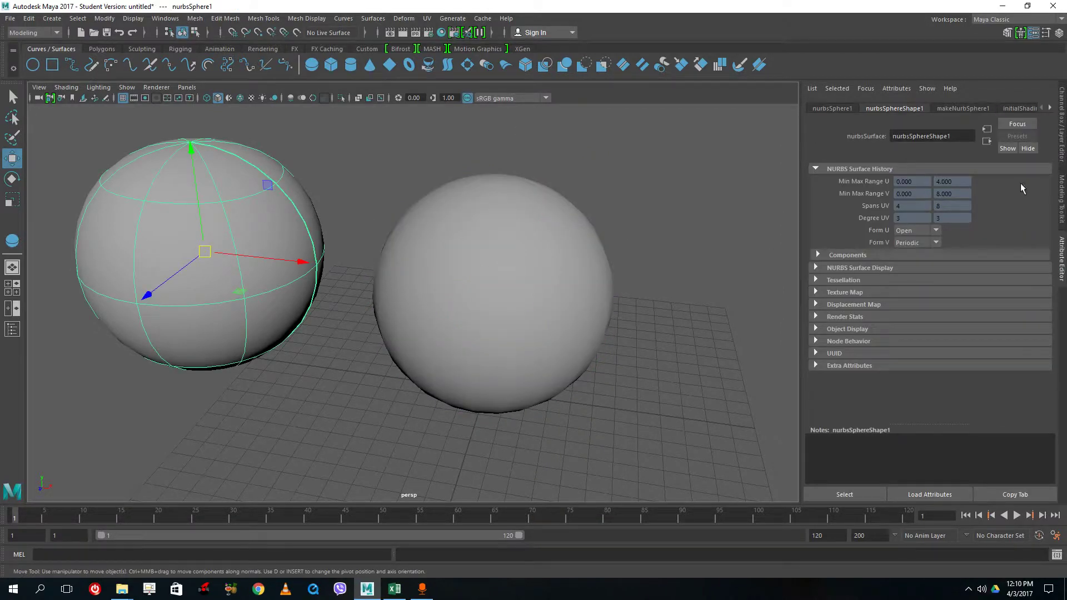
pyautogui.click(1059, 151)
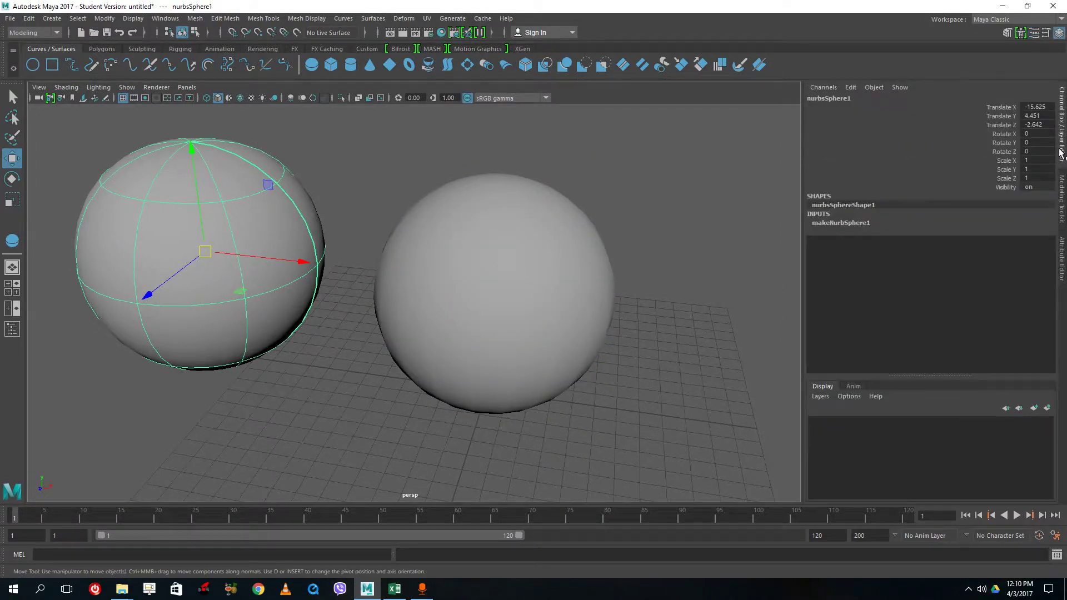
pyautogui.click(840, 222)
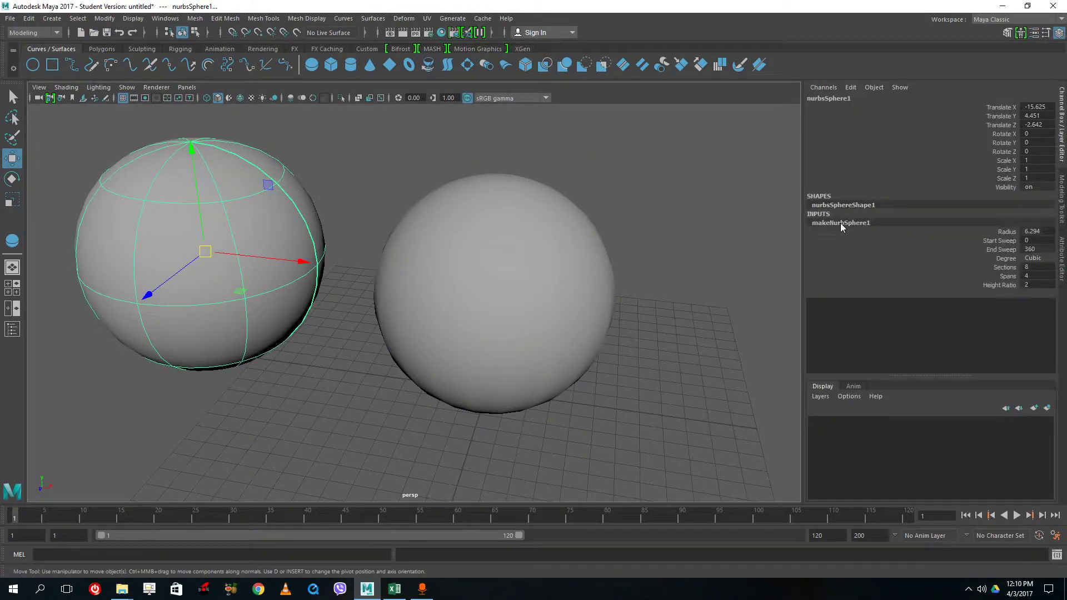
pyautogui.click(994, 243)
pyautogui.click(658, 219)
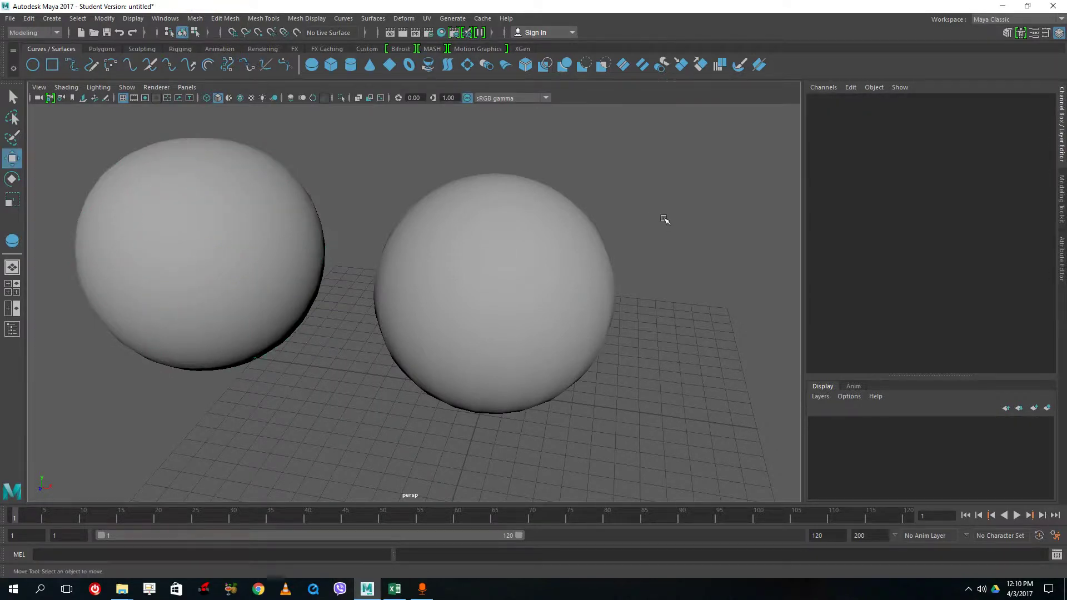
pyautogui.click(288, 230)
pyautogui.click(856, 223)
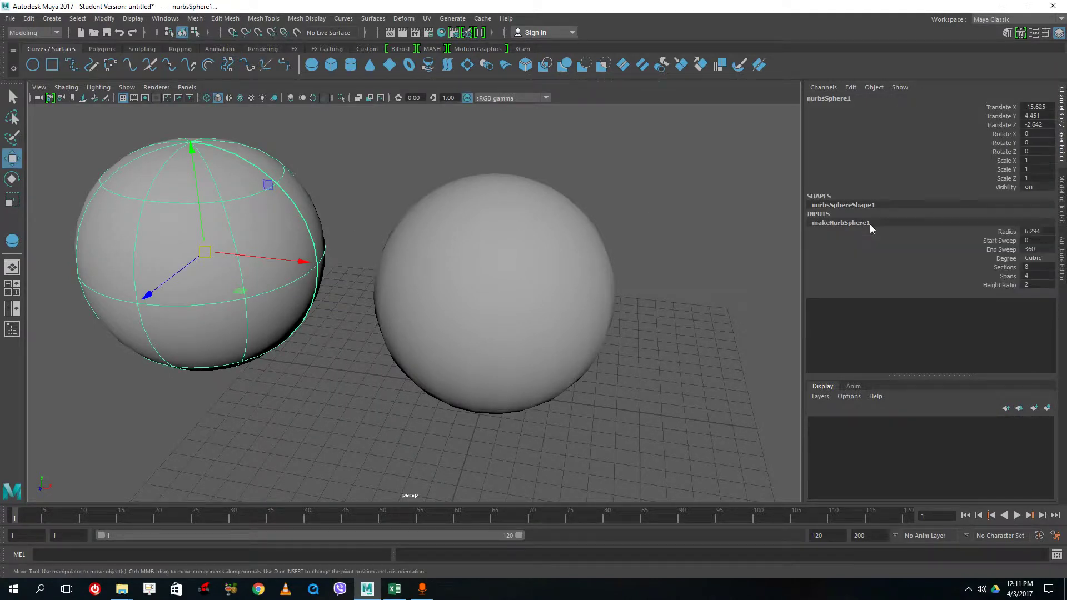
pyautogui.click(1000, 240)
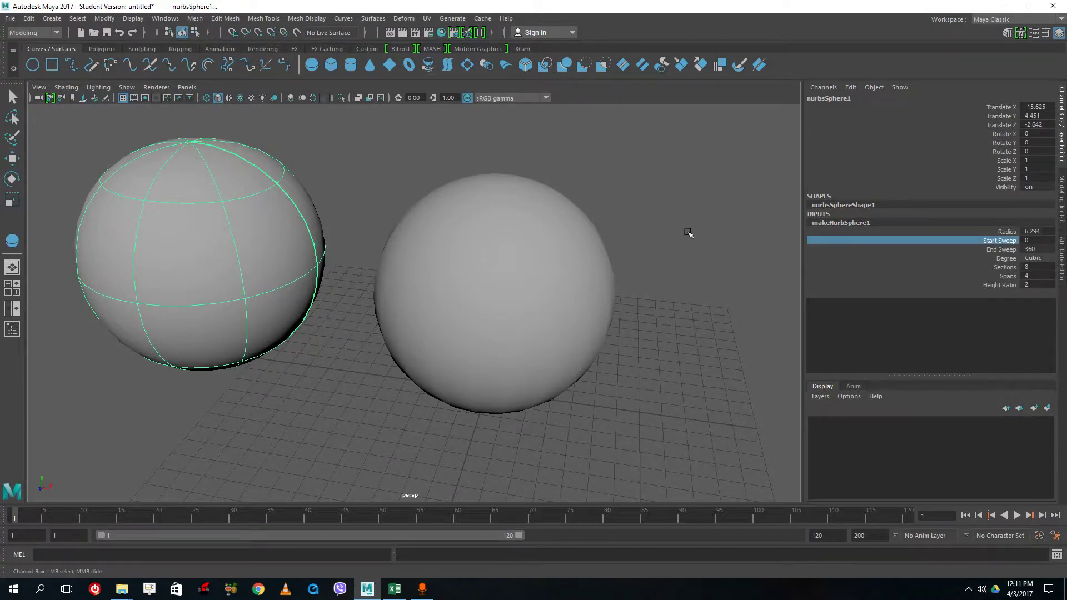
pyautogui.moveTo(686, 232); pyautogui.dragTo(624, 257, button='middle')
# Delete the NURBS sphere as a whole object.
pyautogui.moveTo(233, 197); pyautogui.dragTo(283, 186, button='right')
pyautogui.click(333, 180)
pyautogui.click(254, 195)
pyautogui.press('w')
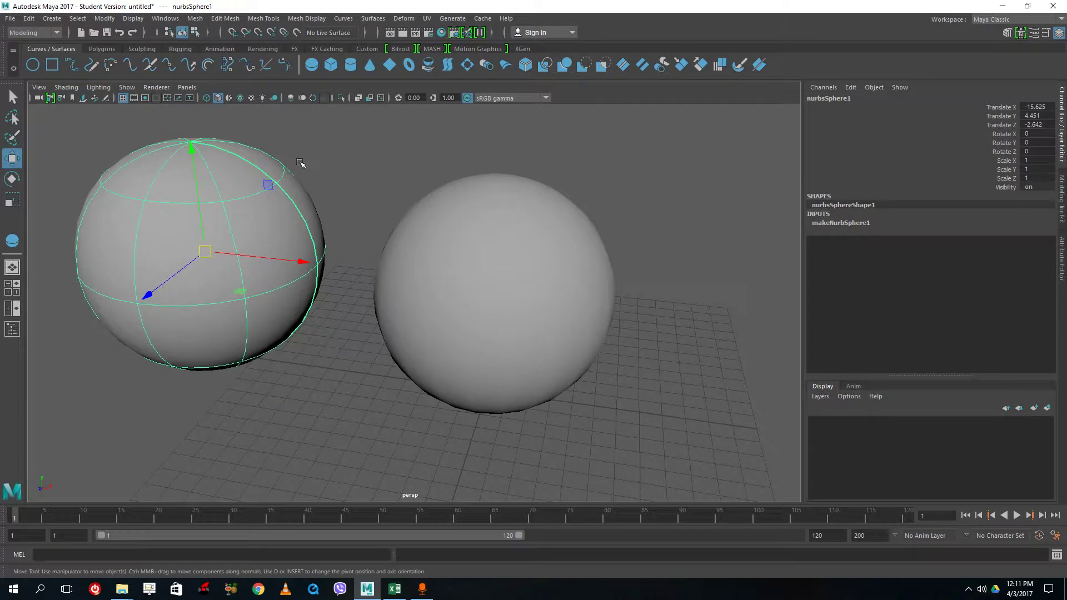
pyautogui.press('Delete')
# Draw a NURBS cube on the grid beside the polygon sphere, setting its base and height interactively.
pyautogui.click(330, 65)
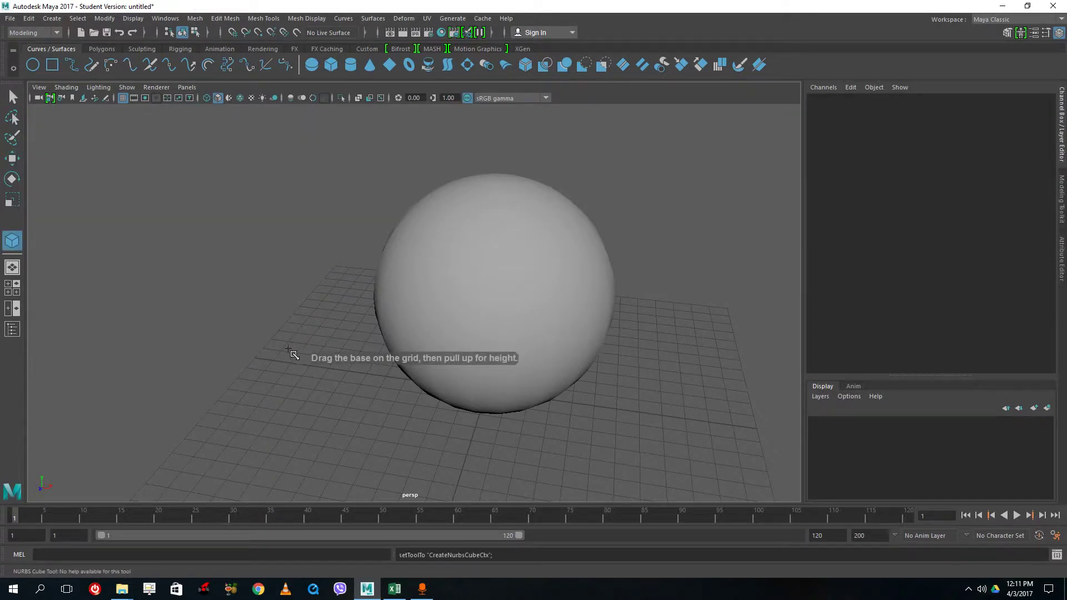
pyautogui.moveTo(294, 353); pyautogui.dragTo(312, 398)
pyautogui.click(312, 396)
pyautogui.click(313, 391)
# Pull the NURBS cube's left patch out along Z, its top patch up along Y and its front patch to about -9.43 in X.
pyautogui.click(305, 342)
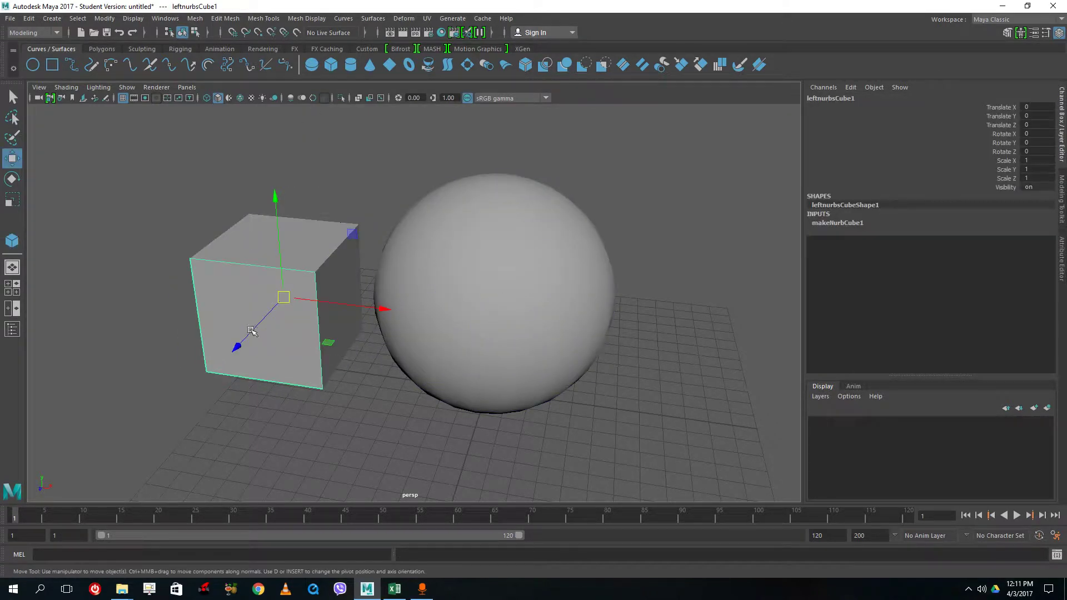
pyautogui.moveTo(244, 337); pyautogui.dragTo(195, 383)
pyautogui.click(300, 267)
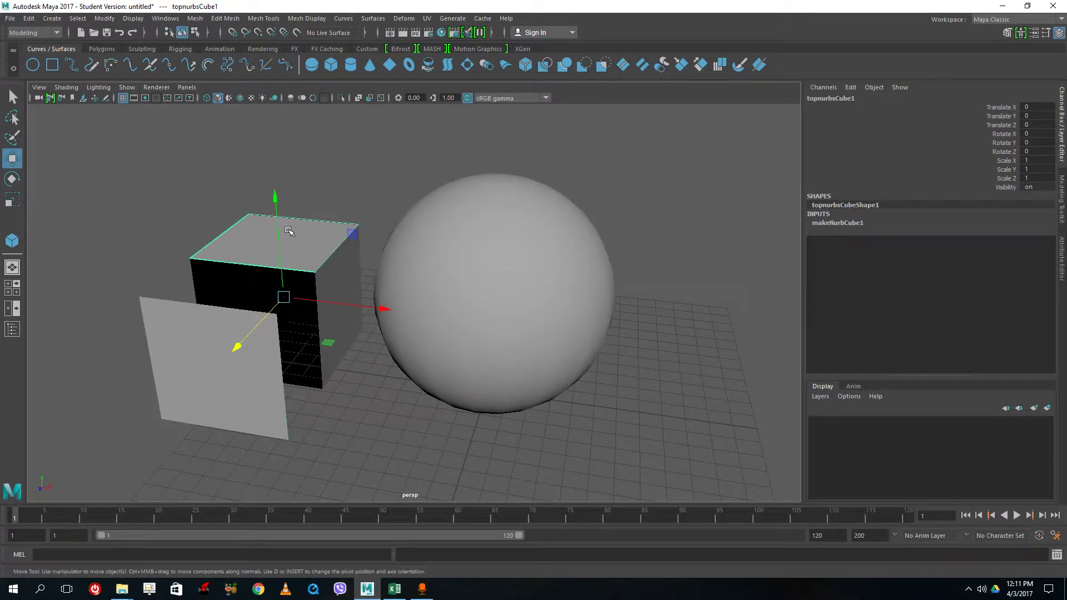
pyautogui.moveTo(279, 206); pyautogui.dragTo(279, 144)
pyautogui.click(334, 294)
pyautogui.moveTo(336, 303); pyautogui.dragTo(178, 272)
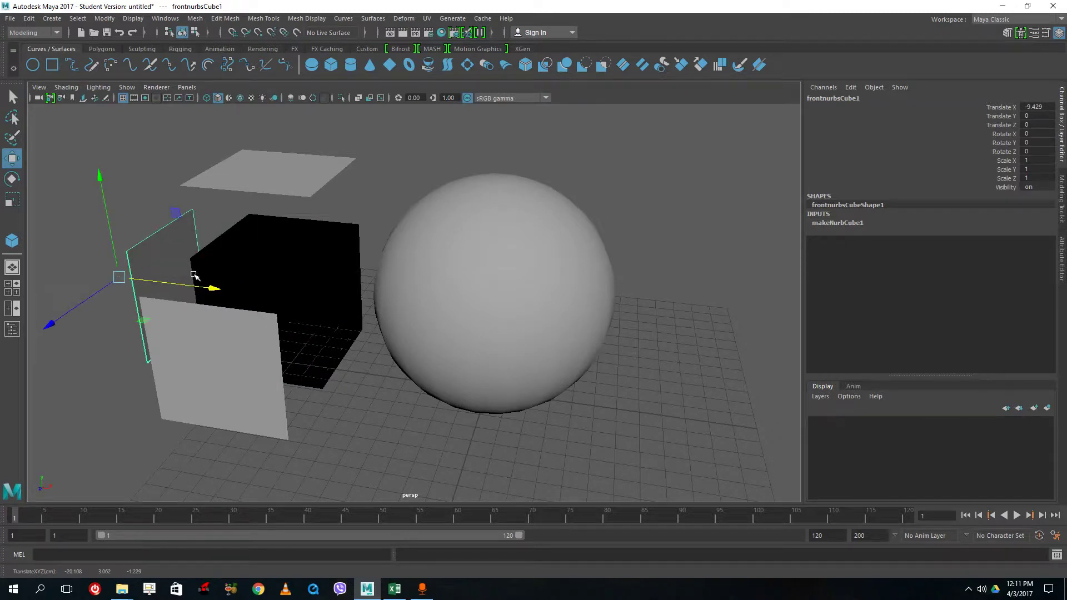
# Delete the three patches that were pulled away from the NURBS cube.
pyautogui.press('Delete')
pyautogui.click(265, 187)
pyautogui.press('Delete')
pyautogui.click(219, 361)
pyautogui.press('Delete')
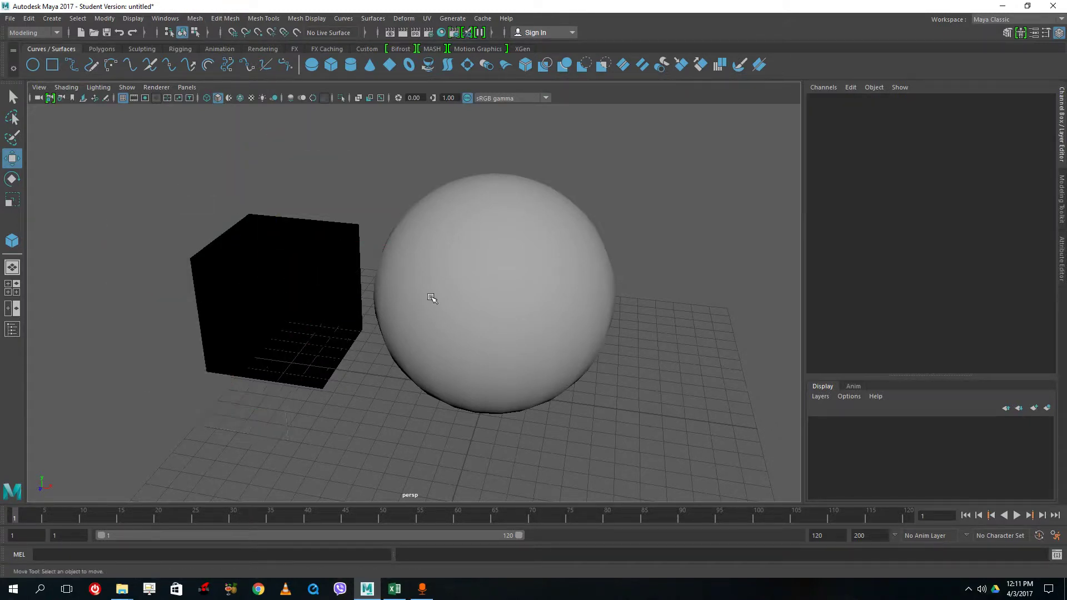
# Clear the scene by deleting the remaining NURBS cube patches and the polygon sphere.
pyautogui.moveTo(137, 166); pyautogui.dragTo(360, 405)
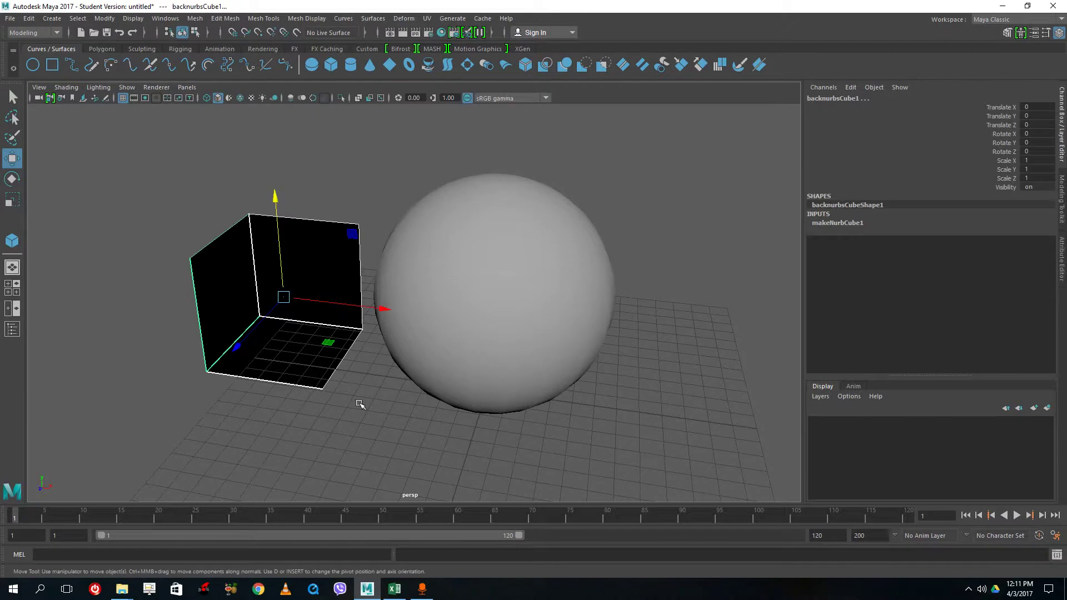
pyautogui.press('Delete')
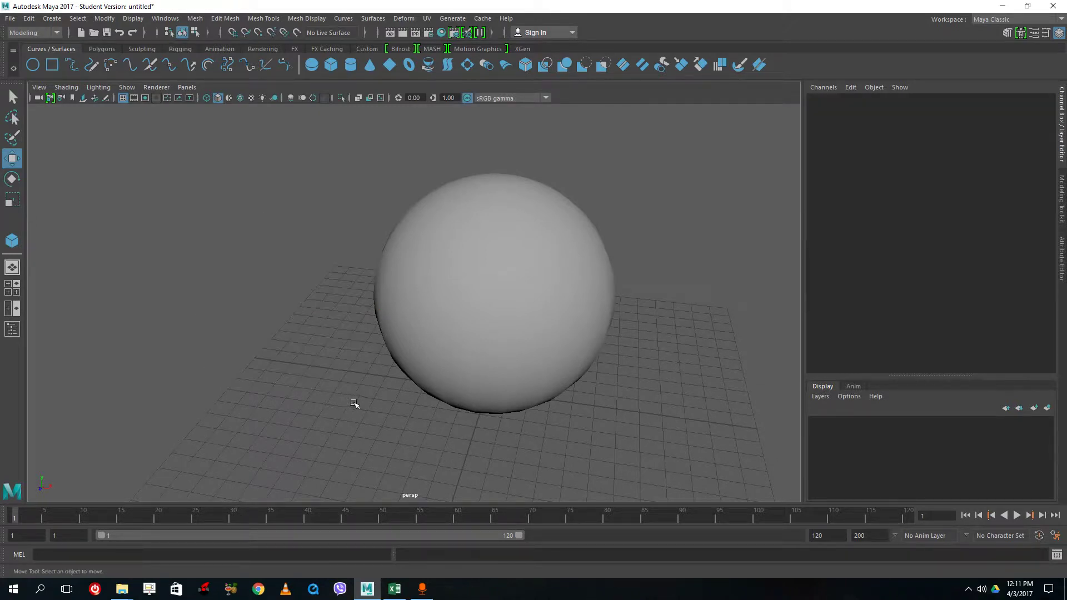
pyautogui.click(536, 253)
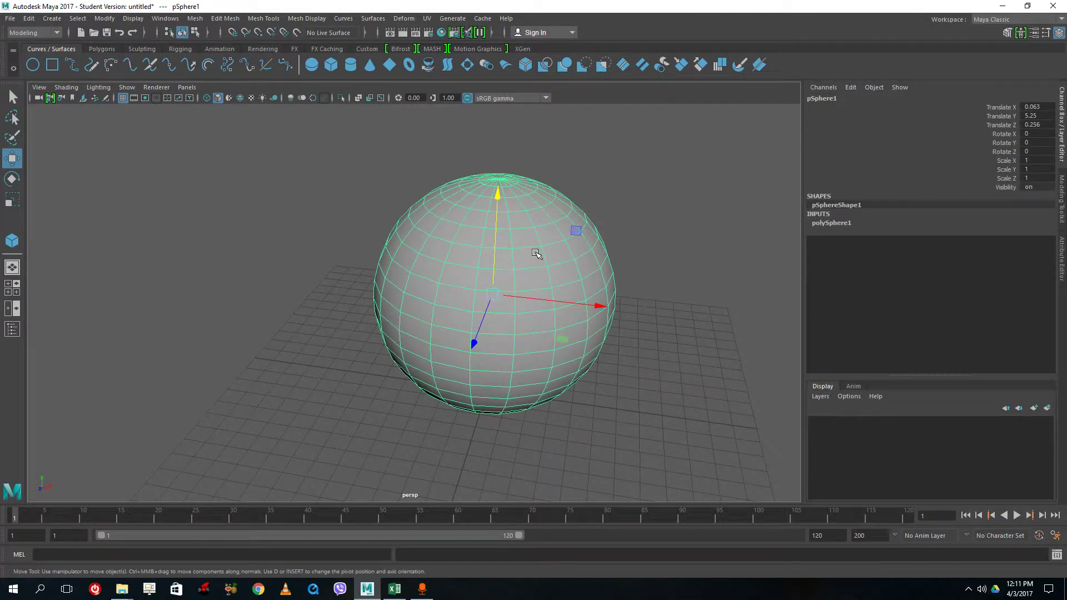
pyautogui.press('Delete')
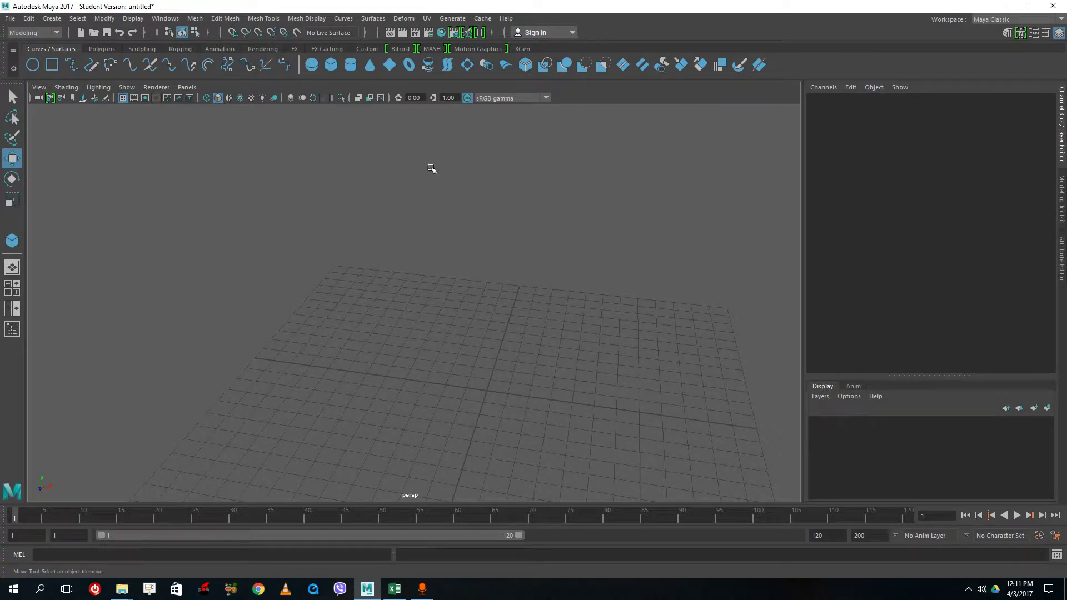
# Draw a wine-glass half profile in the side view with the EP Curve tool, running from the rim down to the base.
pyautogui.click(72, 66)
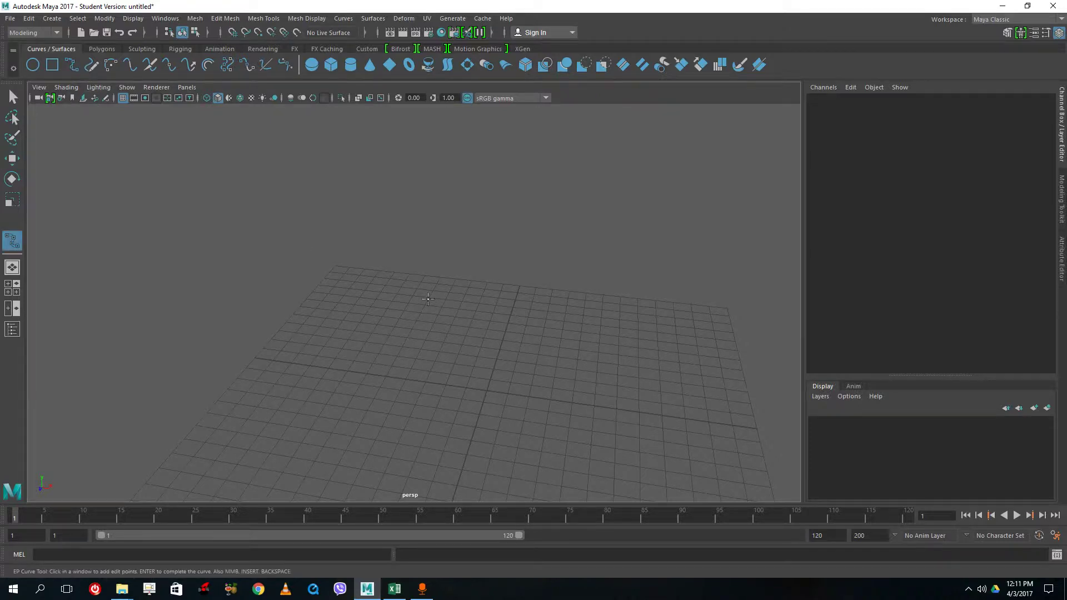
pyautogui.press('space')
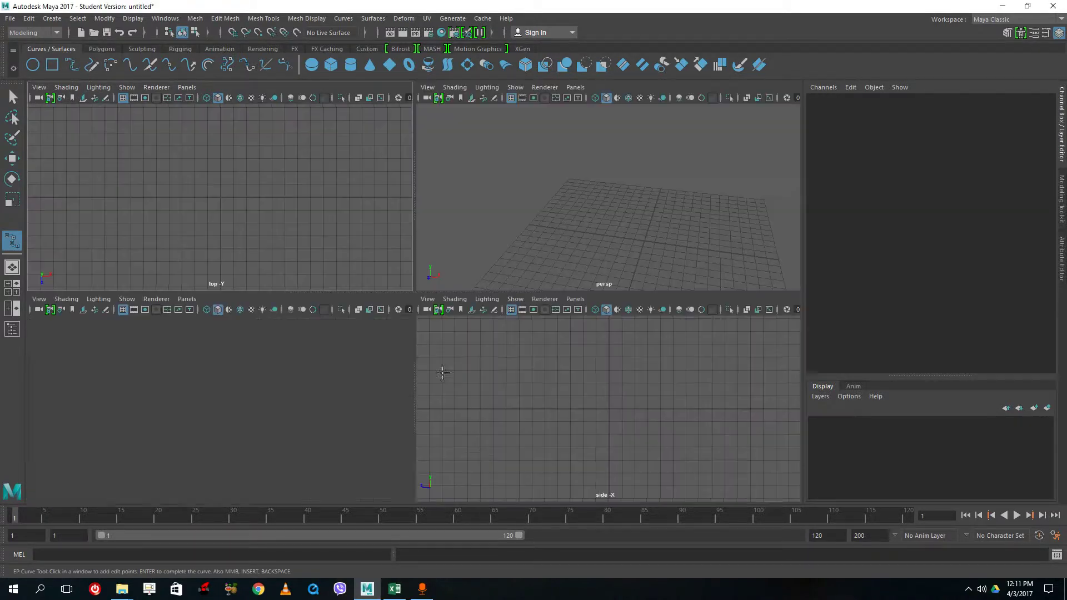
pyautogui.press('space')
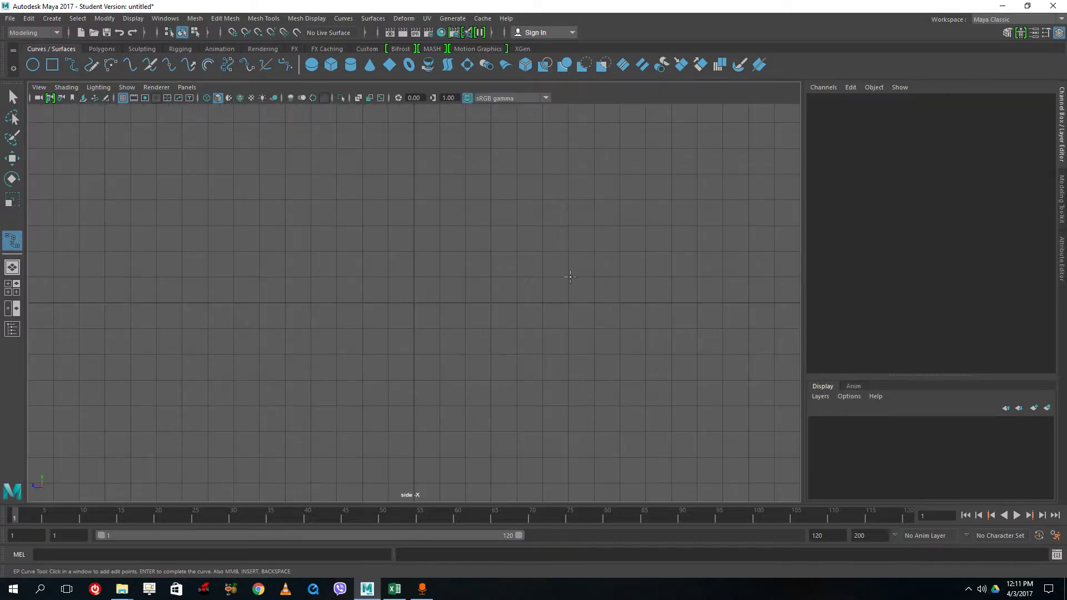
pyautogui.keyDown('alt'); pyautogui.moveTo(526, 216); pyautogui.dragTo(507, 327, button='middle'); pyautogui.keyUp('alt')
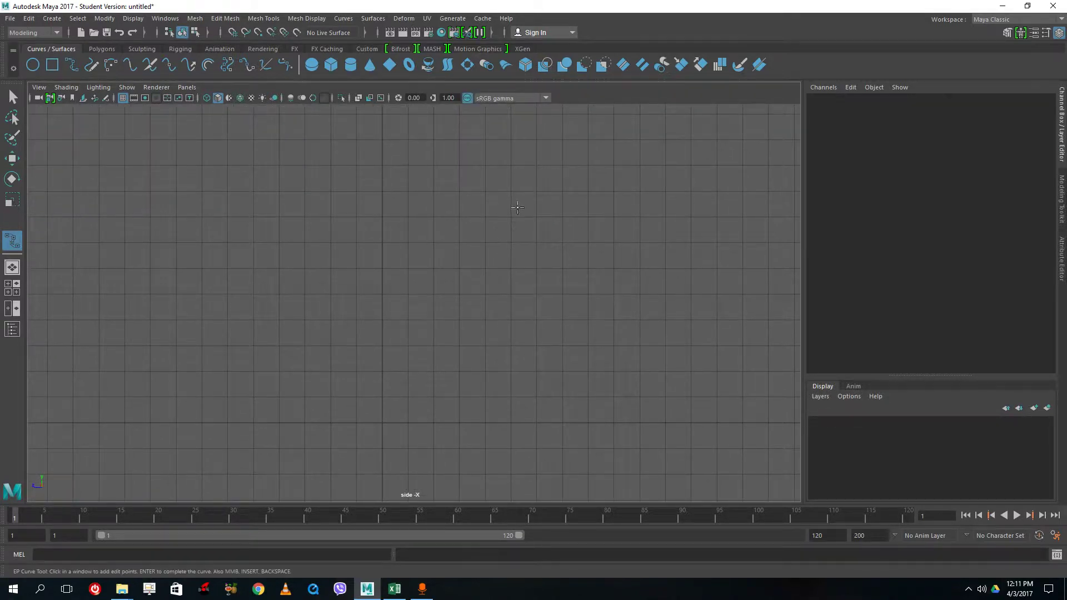
pyautogui.click(489, 131)
pyautogui.click(484, 216)
pyautogui.click(437, 245)
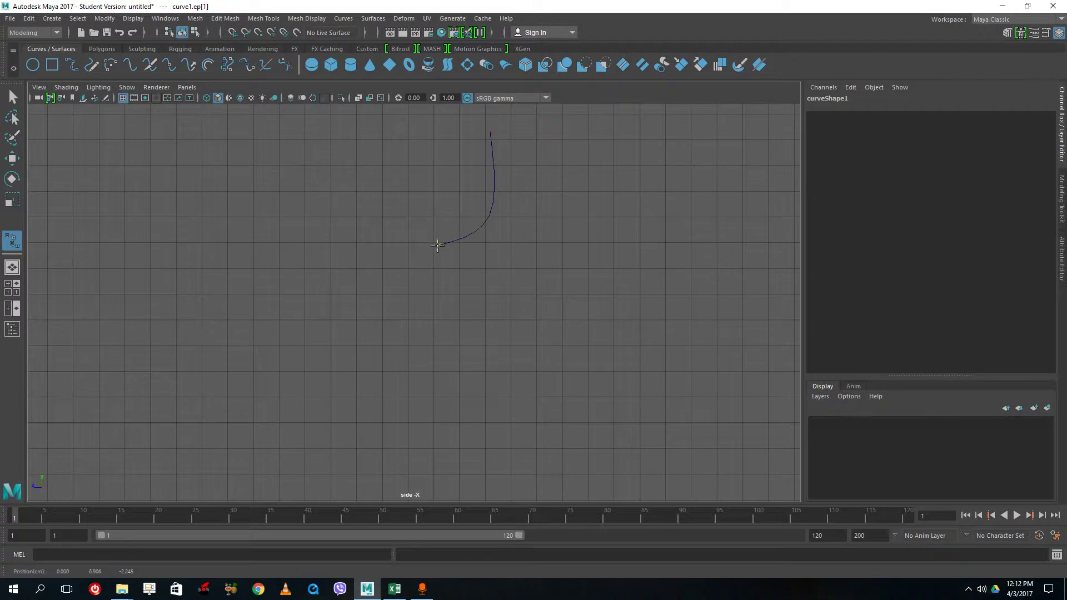
pyautogui.click(392, 260)
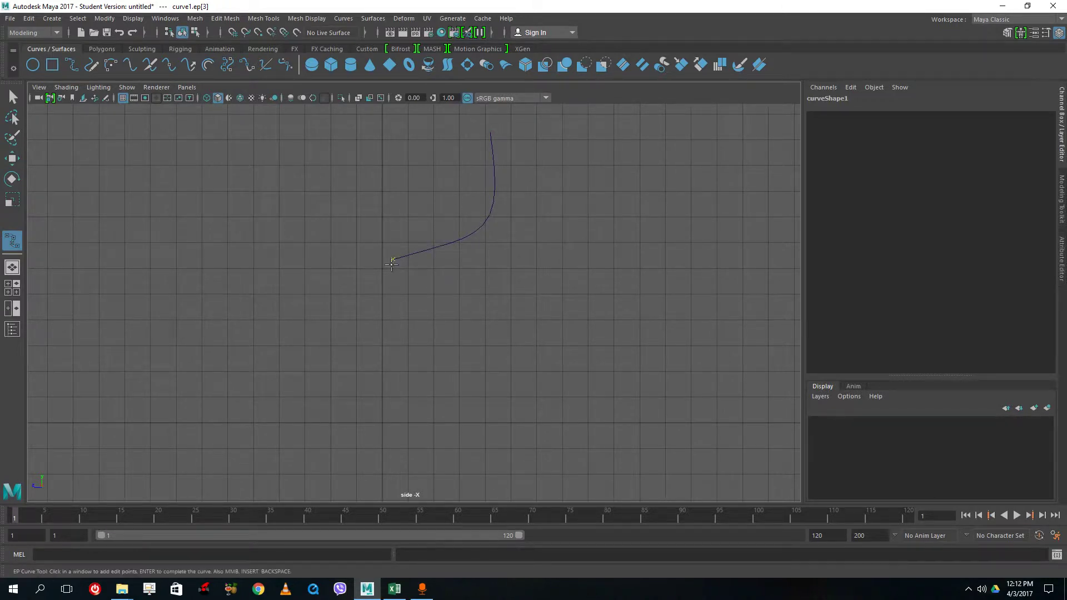
pyautogui.moveTo(387, 300); pyautogui.dragTo(390, 380)
pyautogui.moveTo(411, 417); pyautogui.dragTo(427, 424)
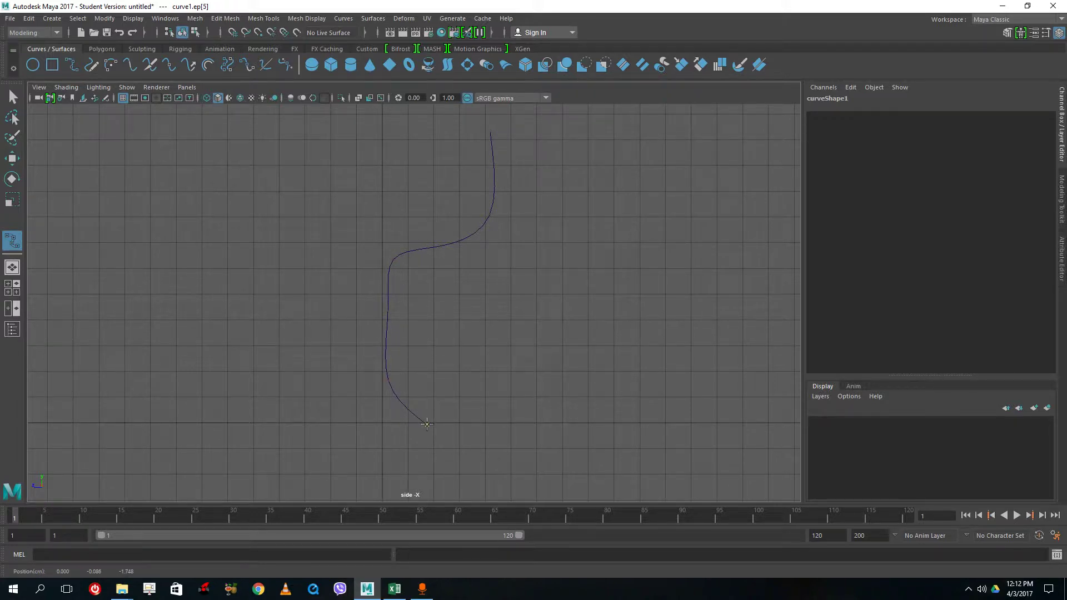
pyautogui.press('w')
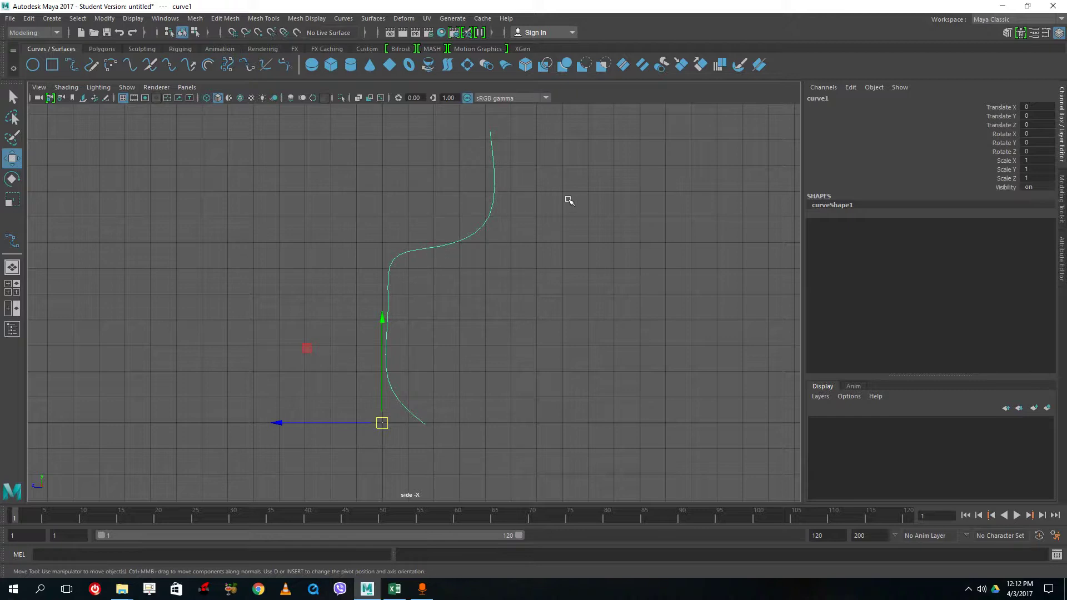
# Duplicate the profile curve in the perspective view and rotate the copy slightly around Y.
pyautogui.press('space')
pyautogui.press('space')
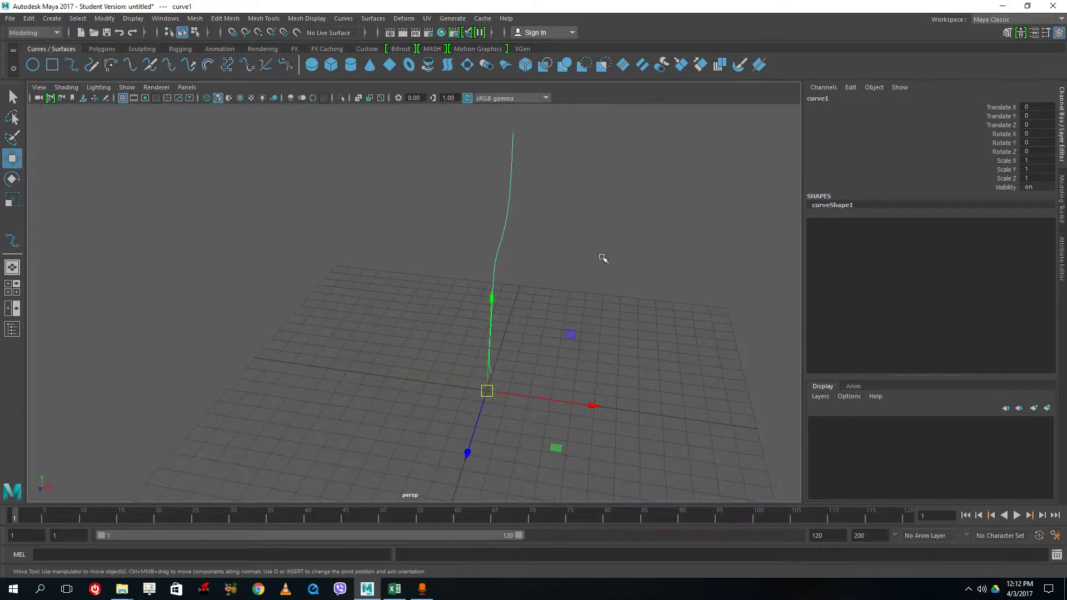
pyautogui.keyDown('alt'); pyautogui.moveTo(618, 278); pyautogui.dragTo(472, 357); pyautogui.keyUp('alt')
pyautogui.click(11, 178)
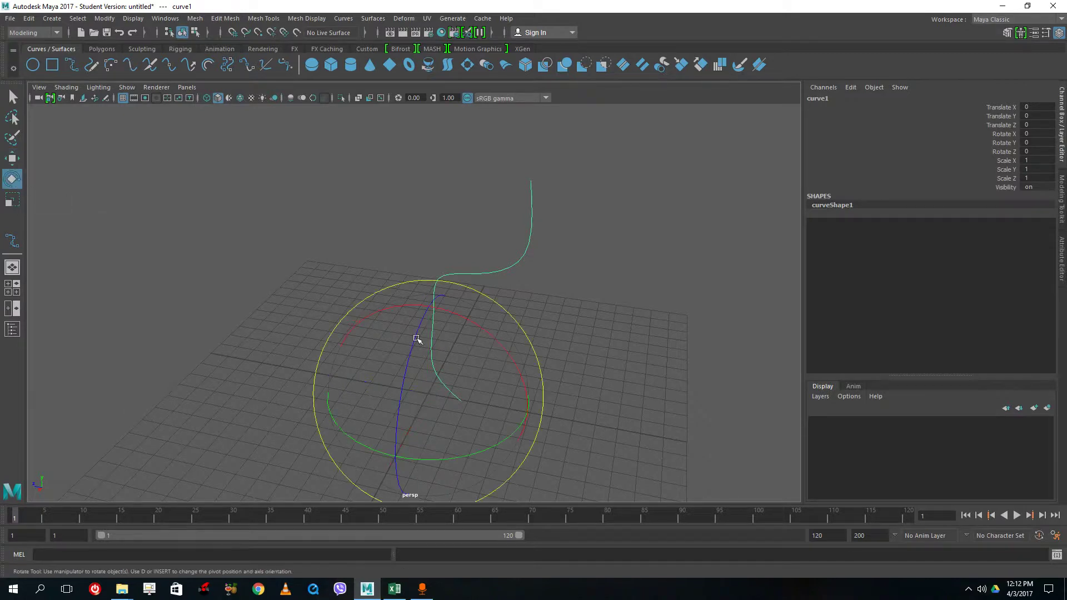
pyautogui.hotkey('ctrl', 'd')
pyautogui.moveTo(447, 459); pyautogui.dragTo(469, 459)
# Repeat the duplicate with its rotation around Y until the curve copies form a full goblet outline.
pyautogui.hotkey('shift', 'd')
pyautogui.hotkey('shift', 'd')
pyautogui.hotkey('shift', 'd')
pyautogui.hotkey('shift', 'd')
pyautogui.hotkey('shift', 'd')
pyautogui.hotkey('shift', 'd')
pyautogui.hotkey('shift', 'd')
pyautogui.hotkey('shift', 'd')
pyautogui.hotkey('shift', 'd')
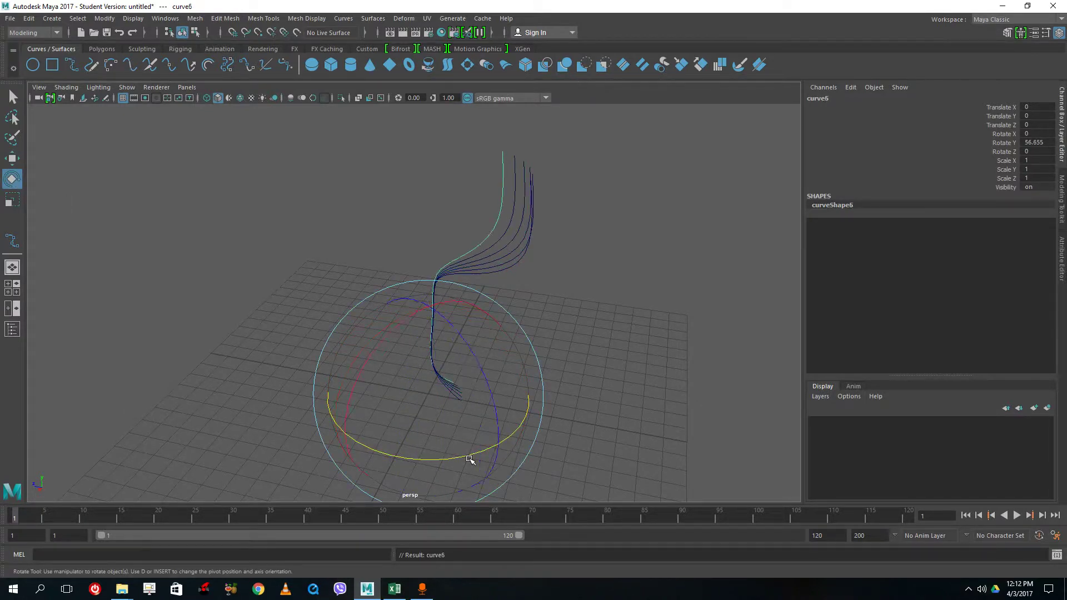
pyautogui.hotkey('shift', 'd')
pyautogui.hotkey('shift', 'd')
pyautogui.hotkey('shift', 'd')
pyautogui.hotkey('shift', 'd')
pyautogui.hotkey('shift', 'd')
pyautogui.hotkey('shift', 'd')
pyautogui.hotkey('shift', 'd')
pyautogui.hotkey('shift', 'd')
pyautogui.hotkey('shift', 'd')
pyautogui.hotkey('shift', 'd')
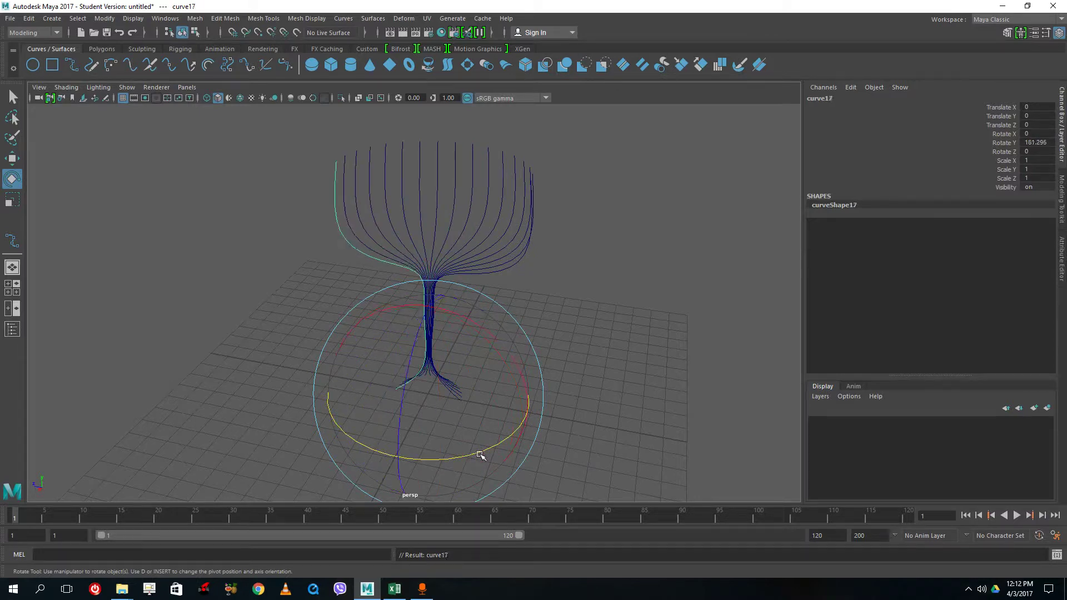
pyautogui.hotkey('shift', 'd')
pyautogui.hotkey('shift', 'd')
pyautogui.hotkey('shift', 'd')
pyautogui.hotkey('shift', 'd')
pyautogui.hotkey('shift', 'd')
pyautogui.hotkey('shift', 'd')
pyautogui.hotkey('shift', 'd')
pyautogui.hotkey('shift', 'd')
pyautogui.hotkey('shift', 'd')
pyautogui.hotkey('shift', 'd')
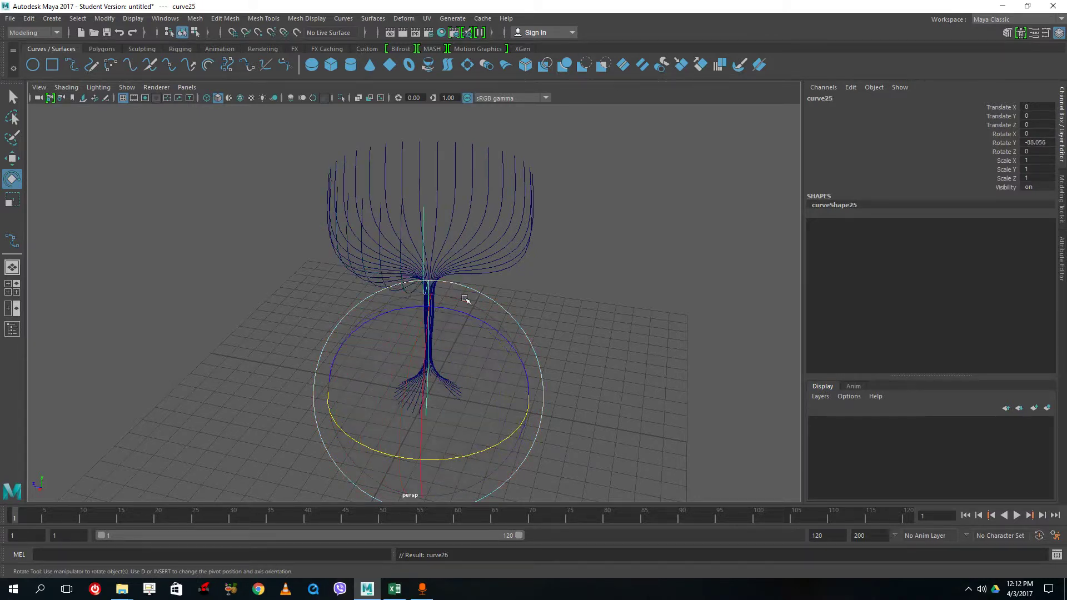
pyautogui.hotkey('shift', 'd')
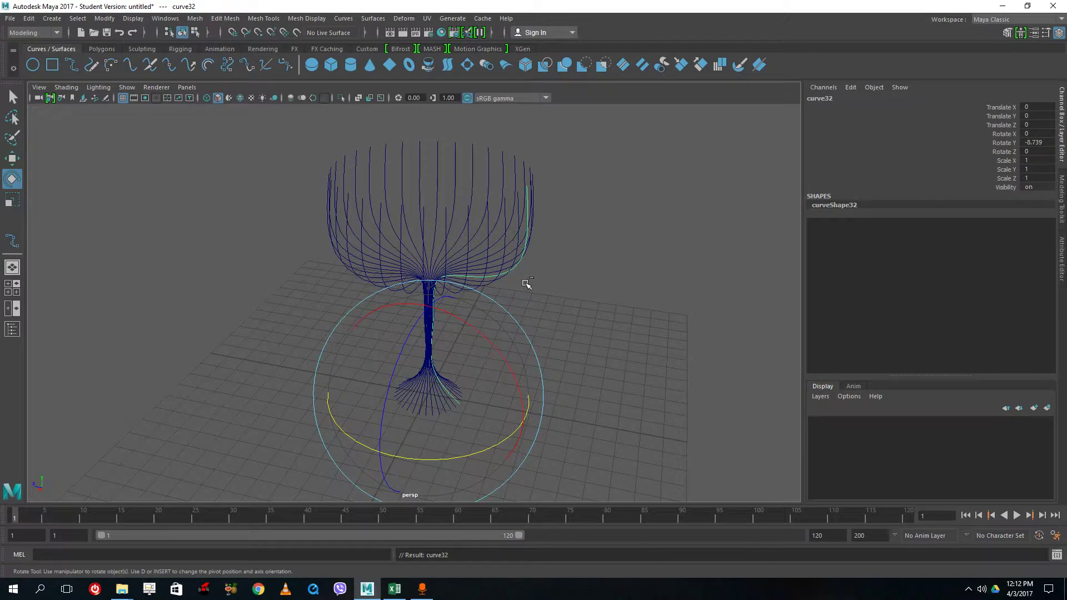
# Undo the repeated rotated duplicates and the rotation of the first curve copy.
pyautogui.hotkey('ctrl', 'z')
pyautogui.hotkey('ctrl', 'z')
pyautogui.hotkey('ctrl', 'z')
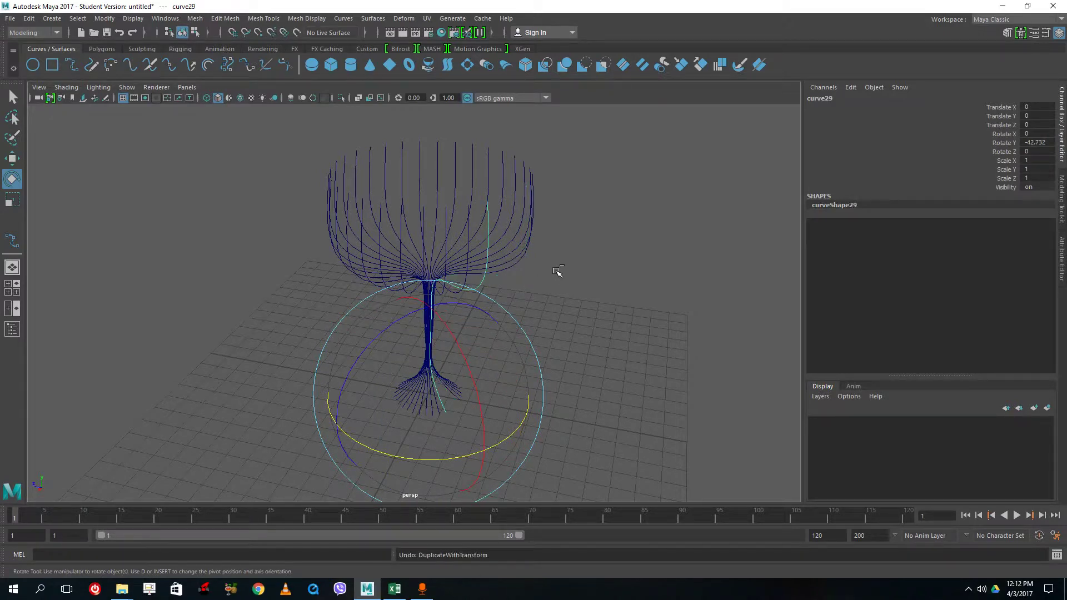
pyautogui.hotkey('ctrl', 'z')
pyautogui.hotkey('ctrl', 'z')
pyautogui.hotkey('ctrl', 'z')
pyautogui.hotkey('ctrl', 'z')
pyautogui.hotkey('ctrl', 'z')
pyautogui.hotkey('ctrl', 'z')
pyautogui.hotkey('ctrl', 'z')
pyautogui.hotkey('ctrl', 'z')
pyautogui.hotkey('ctrl', 'z')
pyautogui.hotkey('ctrl', 'z')
pyautogui.hotkey('ctrl', 'z')
pyautogui.hotkey('ctrl', 'z')
pyautogui.hotkey('ctrl', 'z')
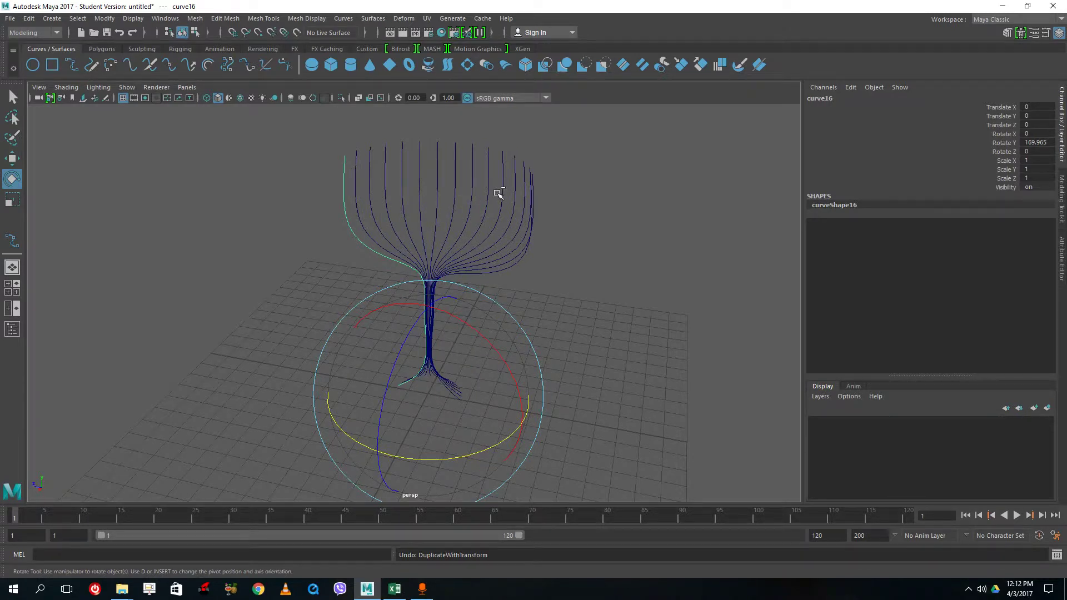
pyautogui.hotkey('ctrl', 'z')
pyautogui.hotkey('ctrl', 'z')
pyautogui.hotkey('ctrl', 'z')
pyautogui.hotkey('ctrl', 'z')
pyautogui.hotkey('ctrl', 'z')
pyautogui.hotkey('ctrl', 'z')
pyautogui.hotkey('ctrl', 'z')
pyautogui.hotkey('ctrl', 'z')
pyautogui.hotkey('ctrl', 'z')
pyautogui.hotkey('ctrl', 'z')
pyautogui.hotkey('ctrl', 'z')
pyautogui.hotkey('ctrl', 'z')
pyautogui.hotkey('ctrl', 'z')
pyautogui.hotkey('ctrl', 'z')
pyautogui.hotkey('ctrl', 'z')
# Revolve the selected profile curve around Y from 0 to 360 degrees as a cubic NURBS surface with 8 segments.
pyautogui.keyDown('alt'); pyautogui.moveTo(444, 333); pyautogui.dragTo(571, 328); pyautogui.keyUp('alt')
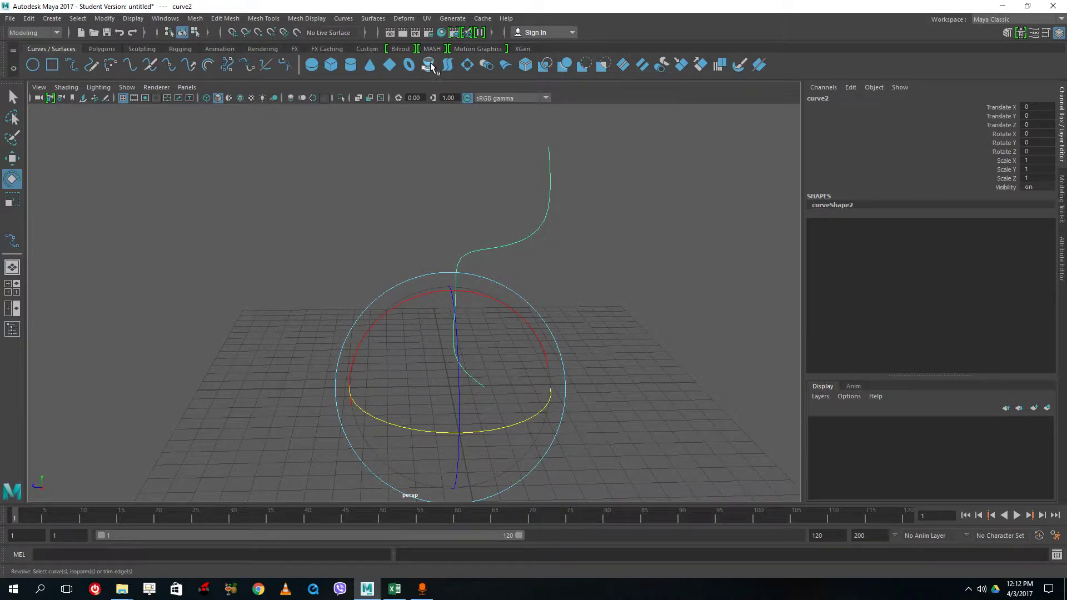
pyautogui.click(372, 19)
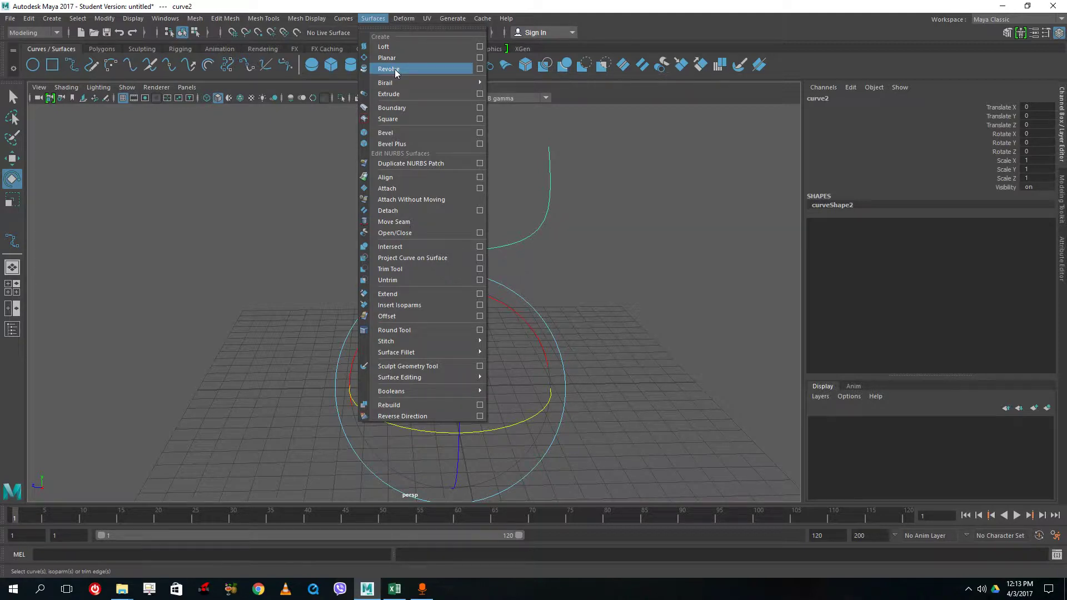
pyautogui.click(480, 70)
pyautogui.moveTo(515, 205); pyautogui.dragTo(749, 144)
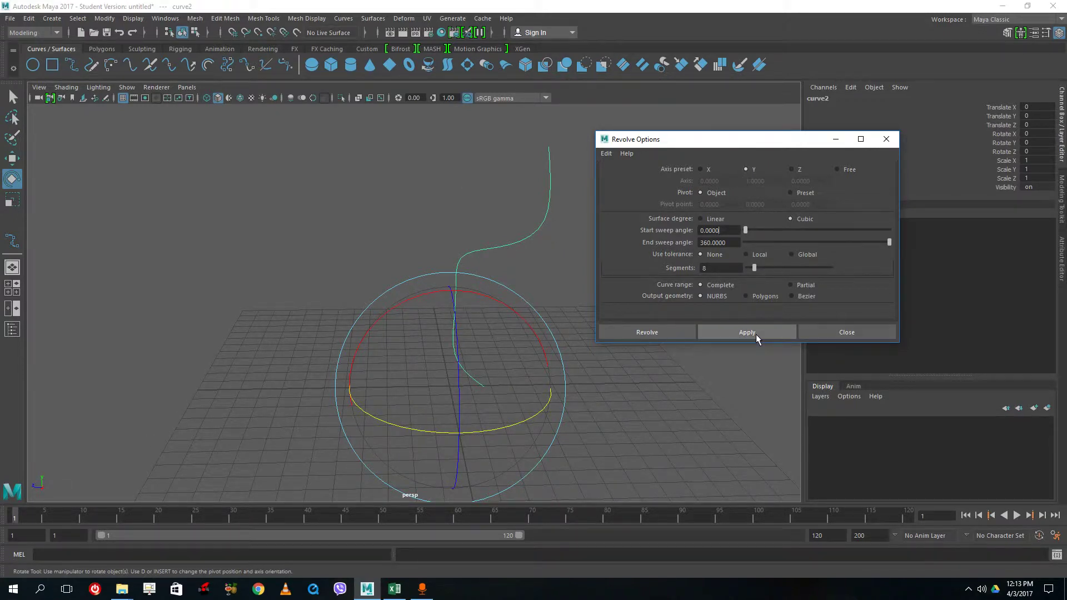
pyautogui.click(717, 328)
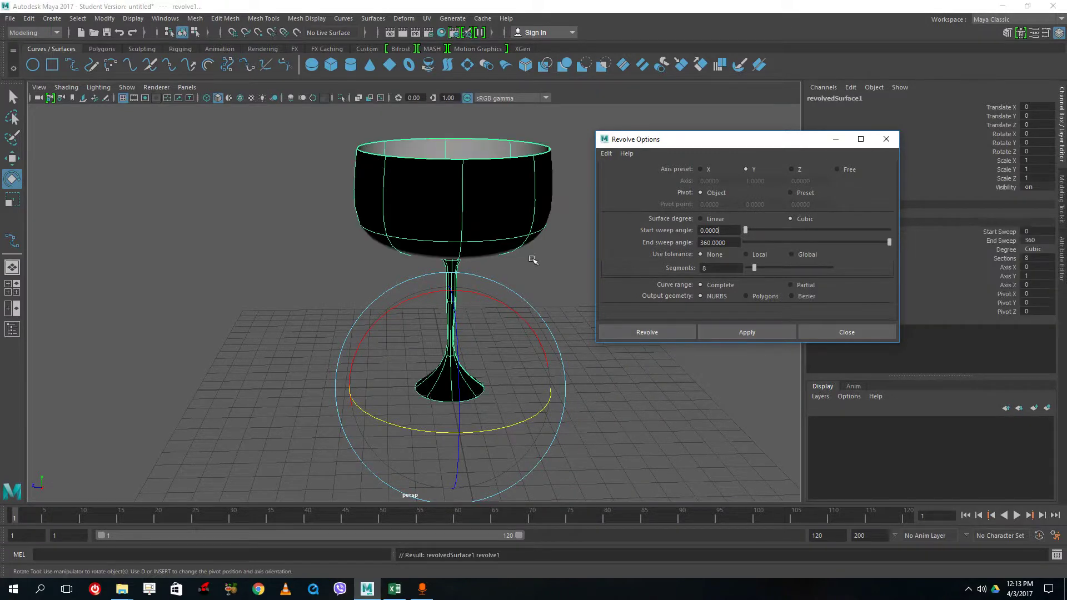
# Turn on two-sided lighting in the perspective view so both sides of the revolved glass are shaded.
pyautogui.click(546, 236)
pyautogui.keyDown('alt'); pyautogui.moveTo(546, 236); pyautogui.dragTo(520, 228); pyautogui.keyUp('alt')
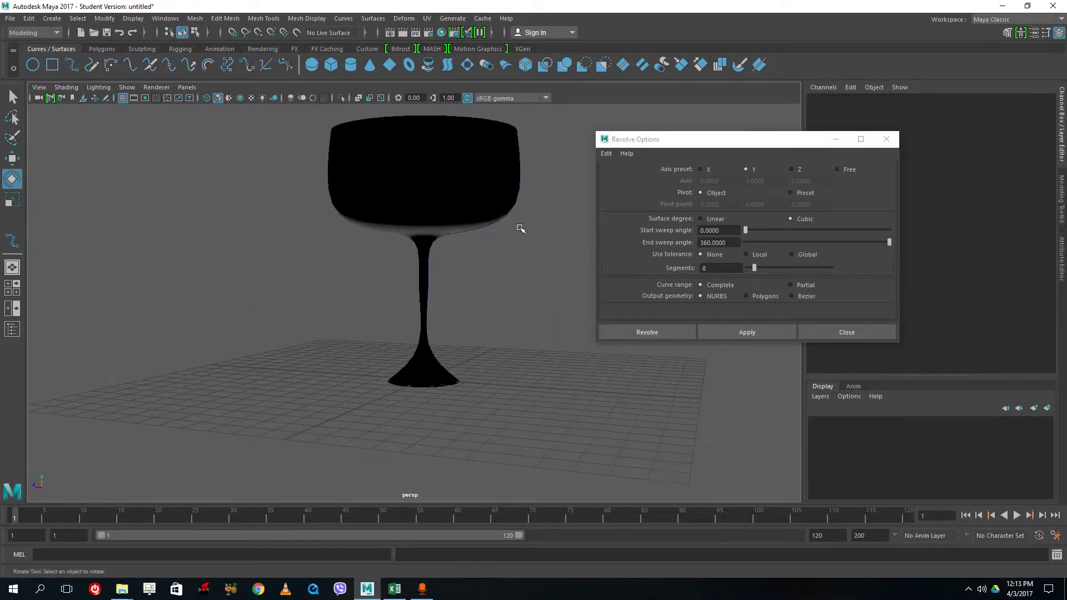
pyautogui.click(444, 214)
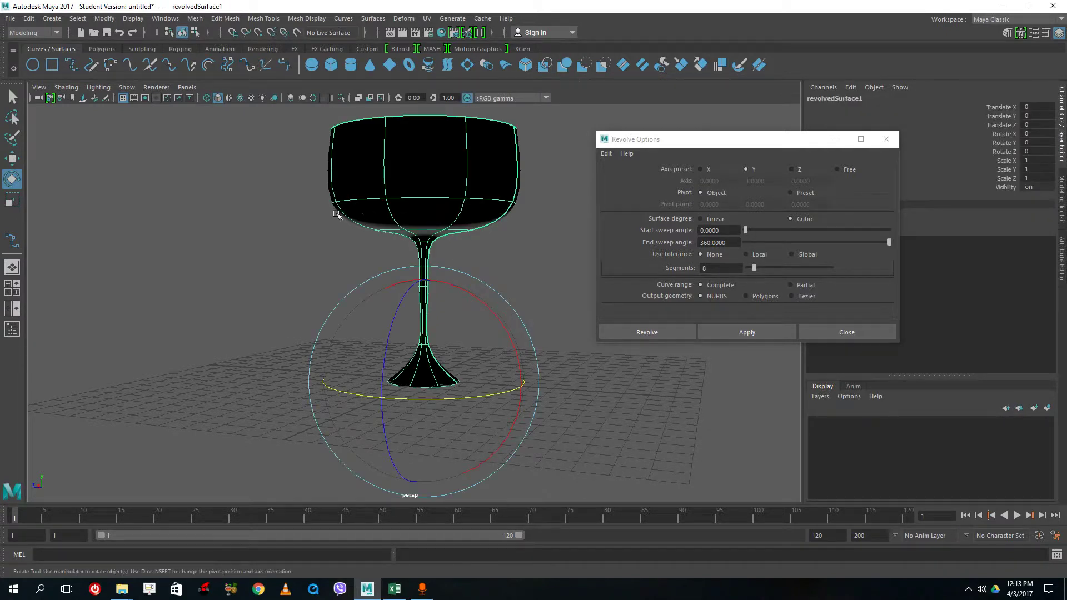
pyautogui.keyDown('alt'); pyautogui.moveTo(448, 234); pyautogui.dragTo(438, 271); pyautogui.keyUp('alt')
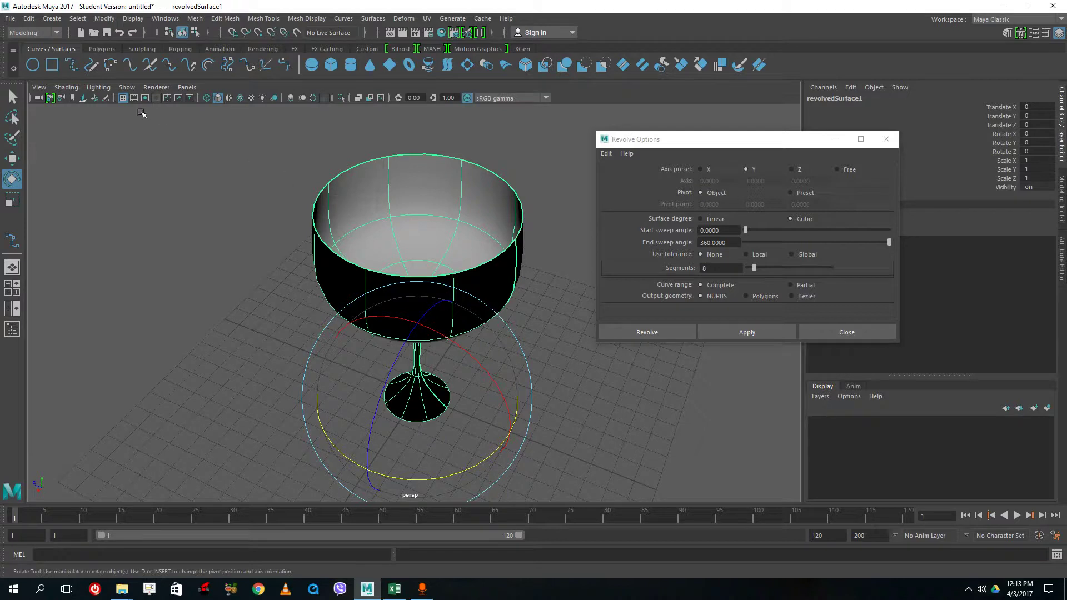
pyautogui.click(127, 88)
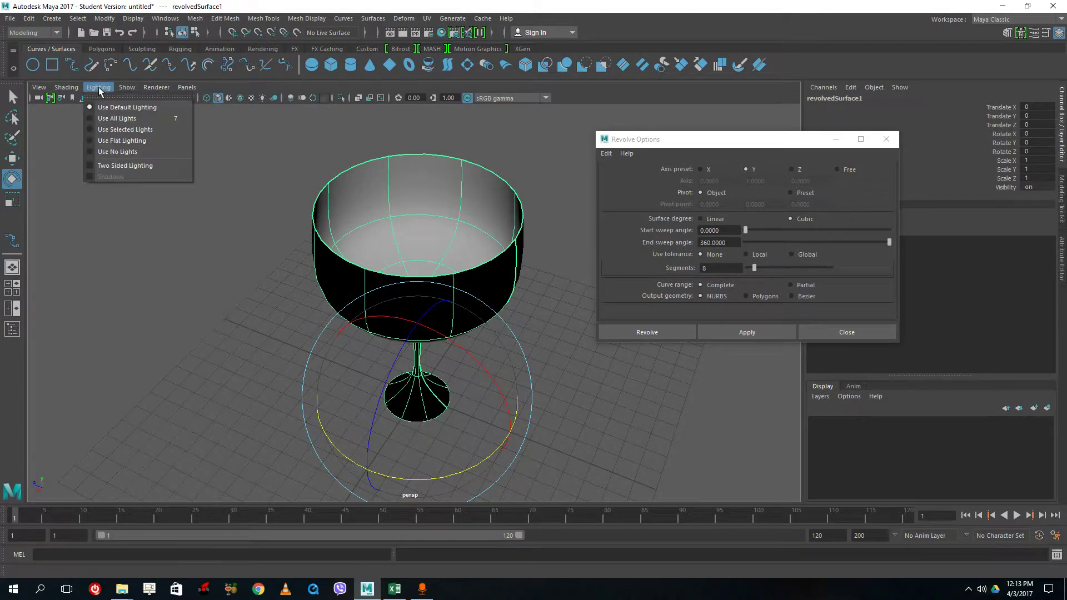
pyautogui.click(109, 164)
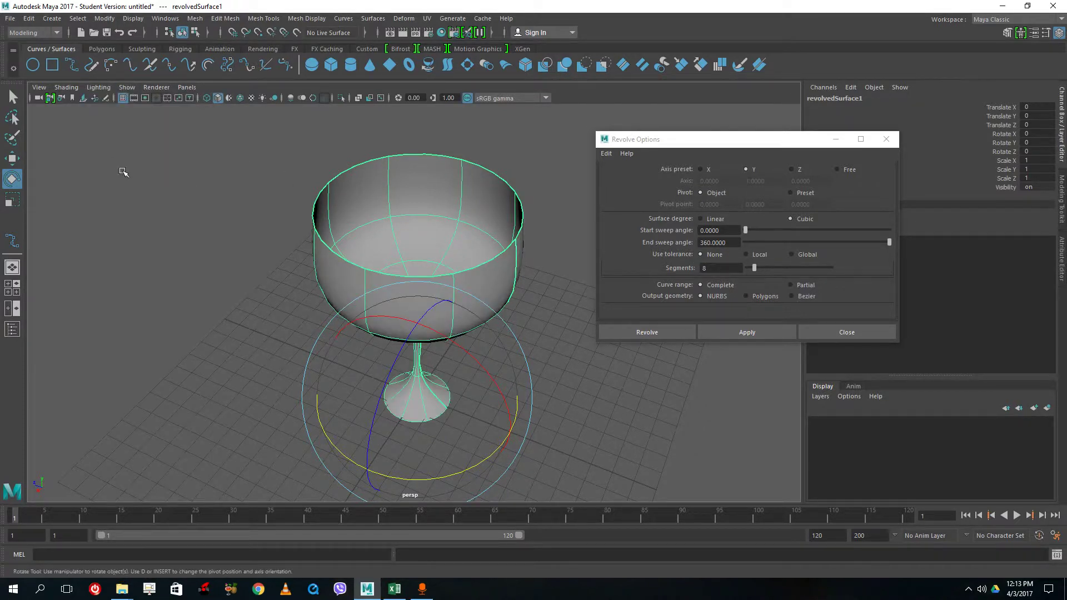
# Move the revolved glass away from its profile curve along Z to about 7.07.
pyautogui.click(533, 339)
pyautogui.keyDown('alt'); pyautogui.moveTo(552, 360); pyautogui.dragTo(549, 326); pyautogui.keyUp('alt')
pyautogui.click(465, 211)
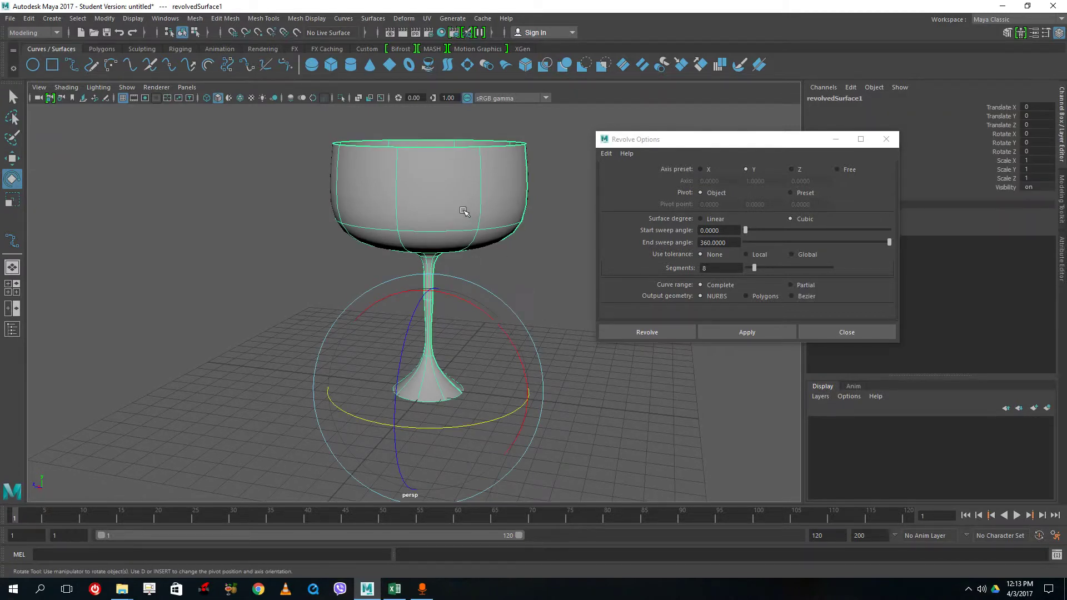
pyautogui.press('w')
pyautogui.moveTo(342, 373); pyautogui.dragTo(204, 343)
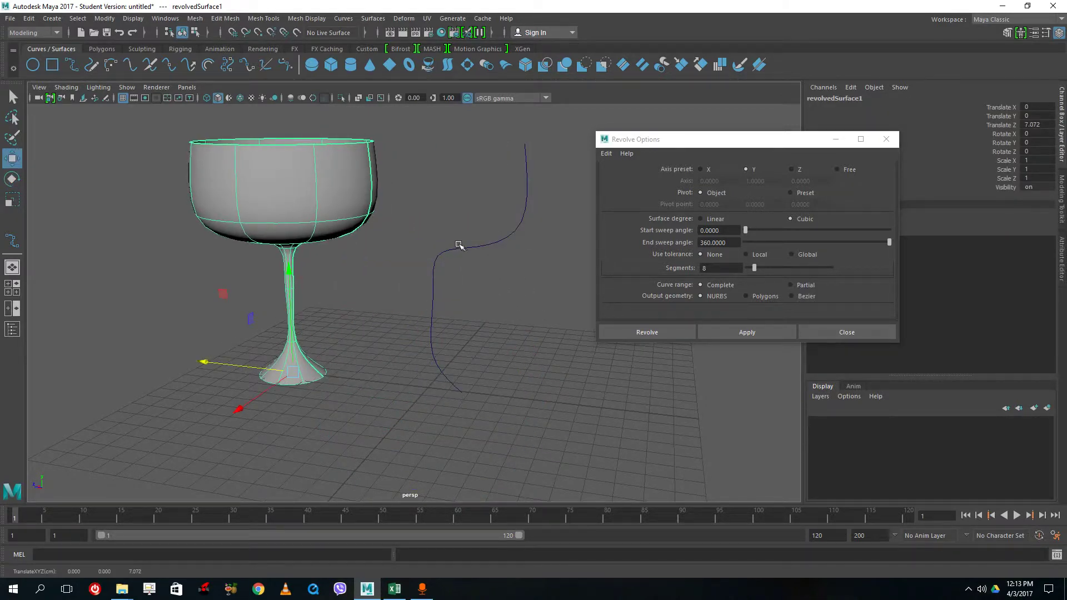
# Edit the revolved profile curve's control vertices at the lower bowl and neck to round the bowl and taper the stem.
pyautogui.click(524, 214)
pyautogui.keyDown('alt'); pyautogui.moveTo(524, 216); pyautogui.dragTo(532, 218); pyautogui.keyUp('alt')
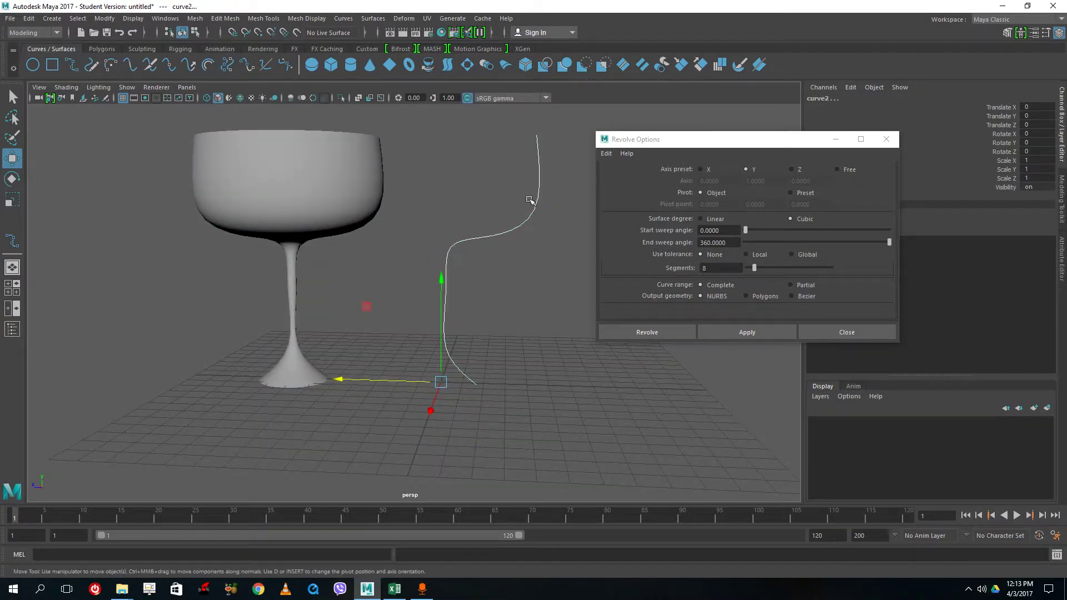
pyautogui.moveTo(534, 214); pyautogui.dragTo(467, 210, button='right')
pyautogui.moveTo(505, 183); pyautogui.dragTo(527, 217)
pyautogui.click(442, 239)
pyautogui.moveTo(441, 239); pyautogui.dragTo(447, 281)
pyautogui.click(449, 288)
# Widen and flatten the glass foot with the curve's lowest control vertices, then adjust the vertex where bowl meets stem.
pyautogui.moveTo(456, 361); pyautogui.dragTo(479, 379)
pyautogui.moveTo(409, 324); pyautogui.dragTo(435, 378)
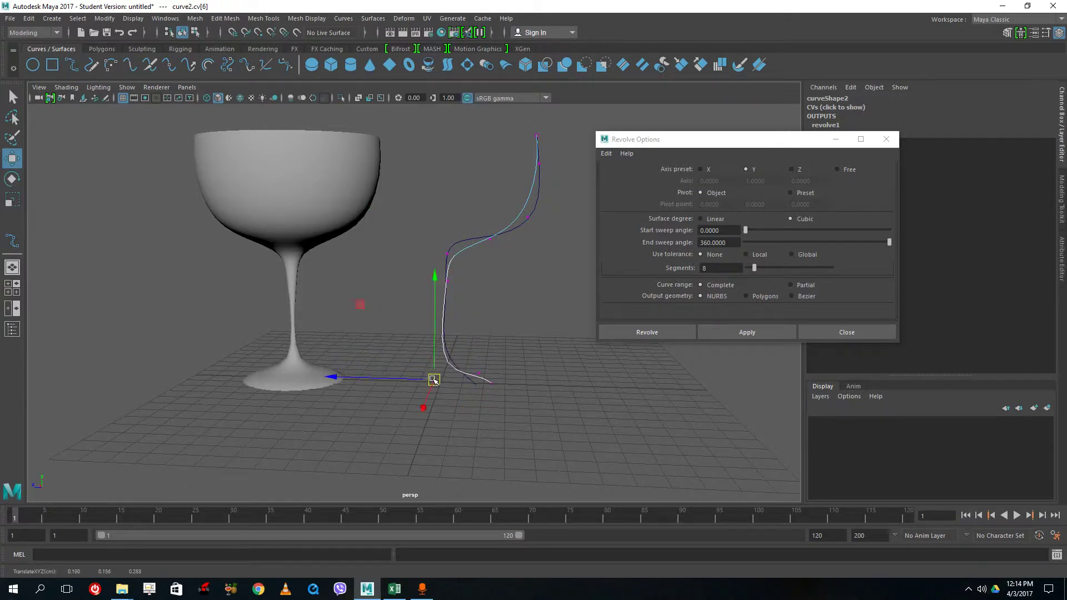
pyautogui.moveTo(467, 302); pyautogui.dragTo(437, 253)
pyautogui.click(439, 251)
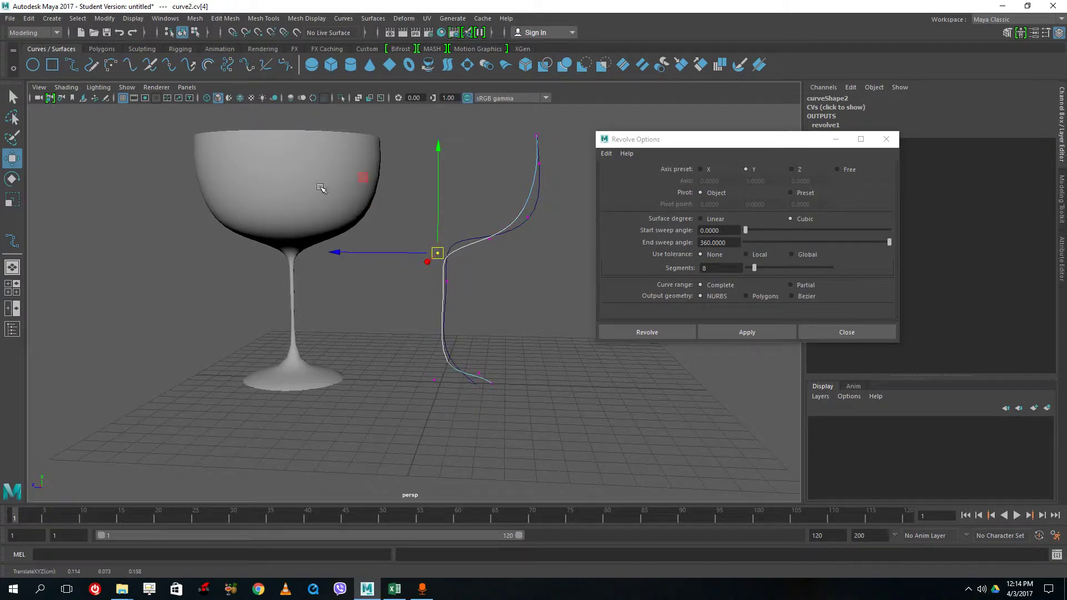
# Raise the profile curve's rim vertex and pull it inward, then reposition the vertex below it to narrow the glass opening.
pyautogui.scroll(-5, 311, 183)
pyautogui.click(471, 225)
pyautogui.moveTo(471, 227); pyautogui.dragTo(456, 209)
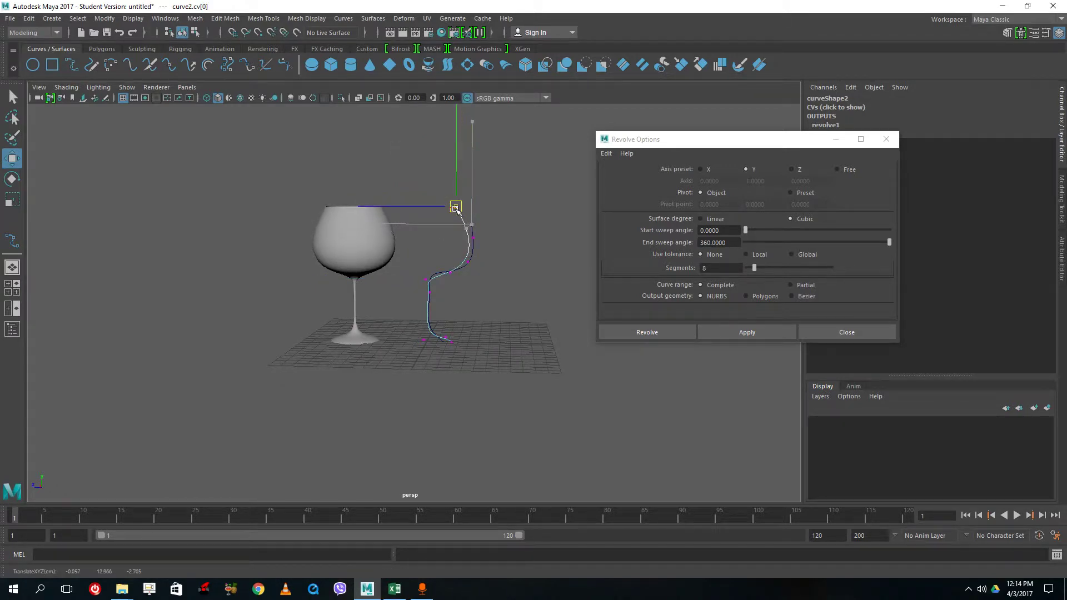
pyautogui.click(469, 238)
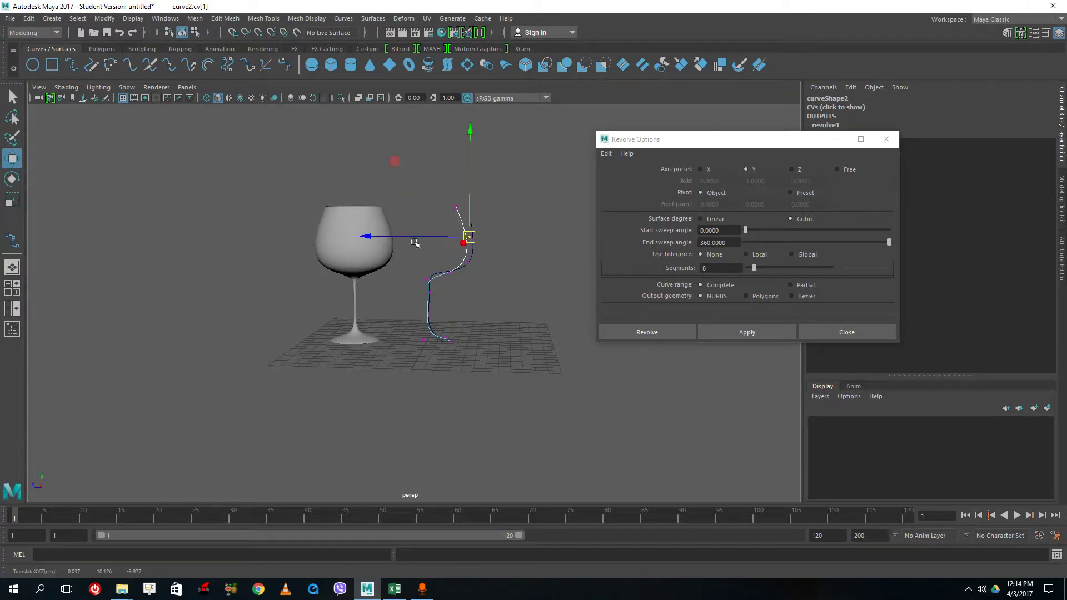
pyautogui.scroll(-2, 334, 233)
pyautogui.scroll(6, 312, 250)
pyautogui.scroll(-3, 289, 196)
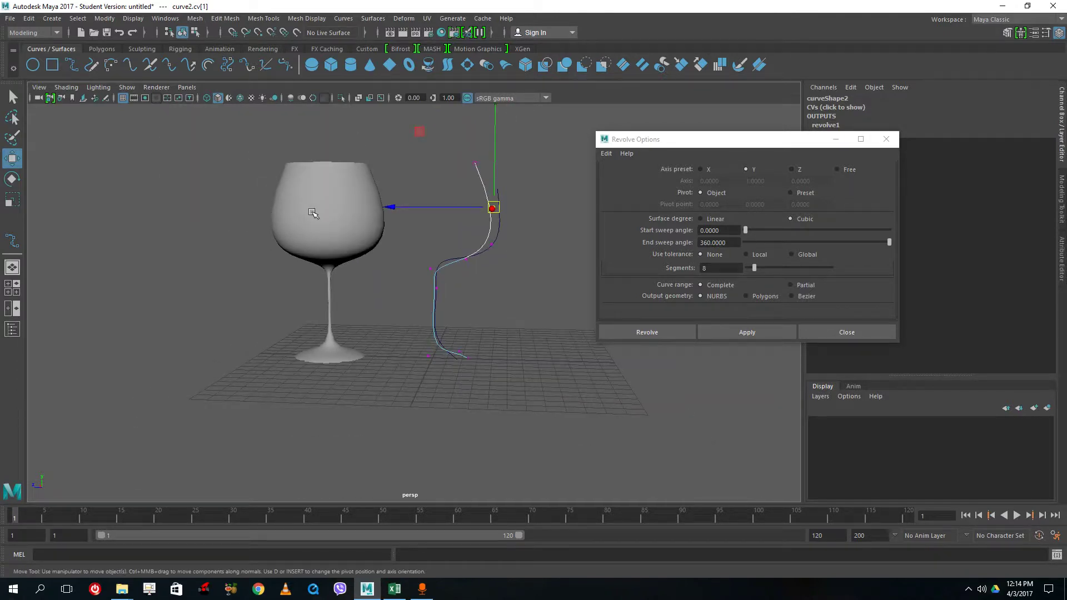
# Select the glass with both profile curves and delete their construction history.
pyautogui.click(311, 213)
pyautogui.click(411, 202)
pyautogui.moveTo(250, 153); pyautogui.dragTo(545, 360)
pyautogui.click(51, 19)
pyautogui.moveTo(33, 21)
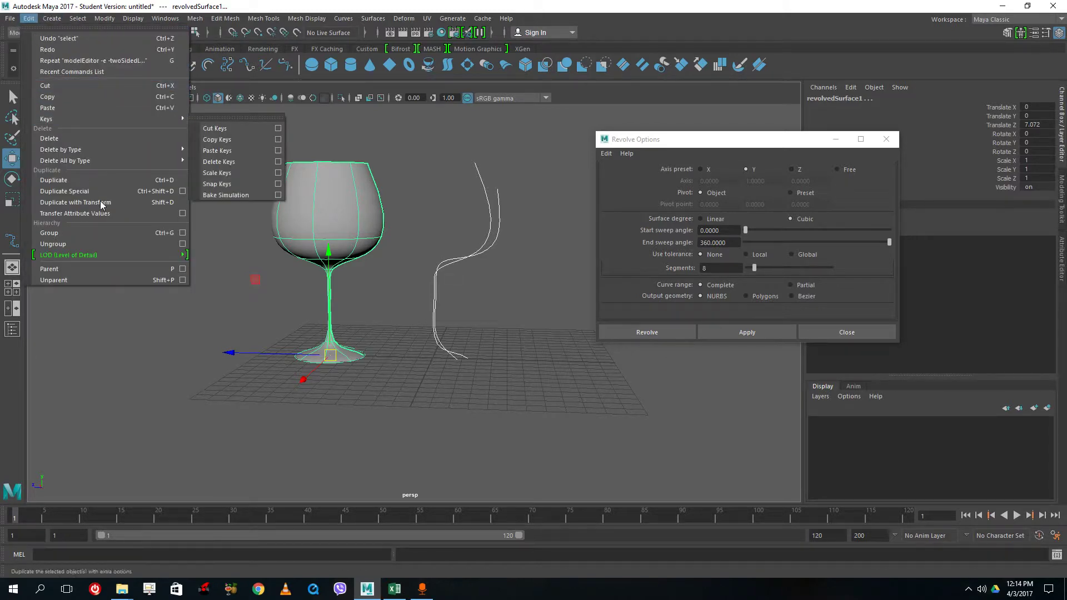
pyautogui.moveTo(112, 161)
pyautogui.click(228, 179)
pyautogui.click(433, 200)
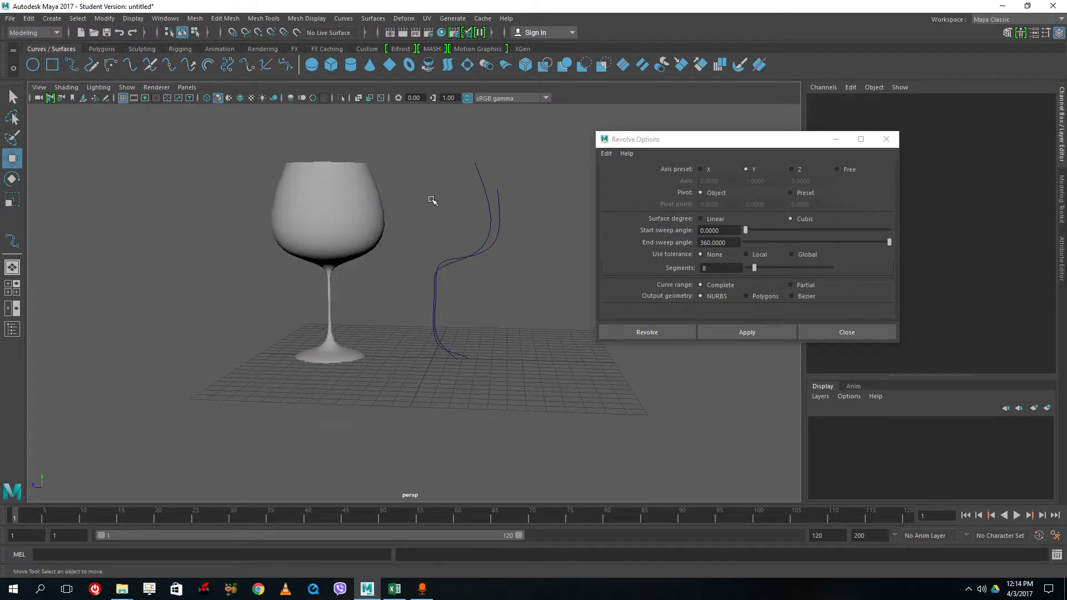
# Pull an upper control vertex of the inner profile curve inward to test whether the glass still follows the curve.
pyautogui.click(322, 193)
pyautogui.click(490, 220)
pyautogui.moveTo(491, 220); pyautogui.dragTo(453, 203, button='right')
pyautogui.click(491, 209)
pyautogui.moveTo(491, 208); pyautogui.dragTo(455, 198)
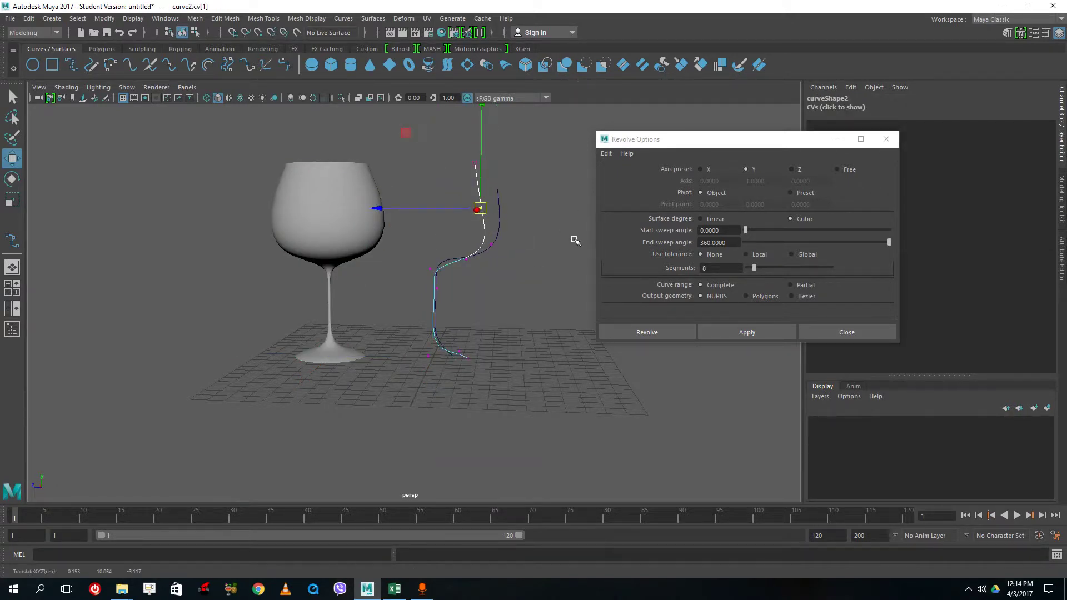
# Close the Revolve options and delete both profile curves, keeping only the wine glass.
pyautogui.click(802, 331)
pyautogui.moveTo(548, 232)
pyautogui.mouseDown(button='right')
pyautogui.moveTo(494, 242)
pyautogui.moveTo(529, 233)
pyautogui.mouseUp(button='right')
pyautogui.moveTo(421, 162); pyautogui.dragTo(573, 426)
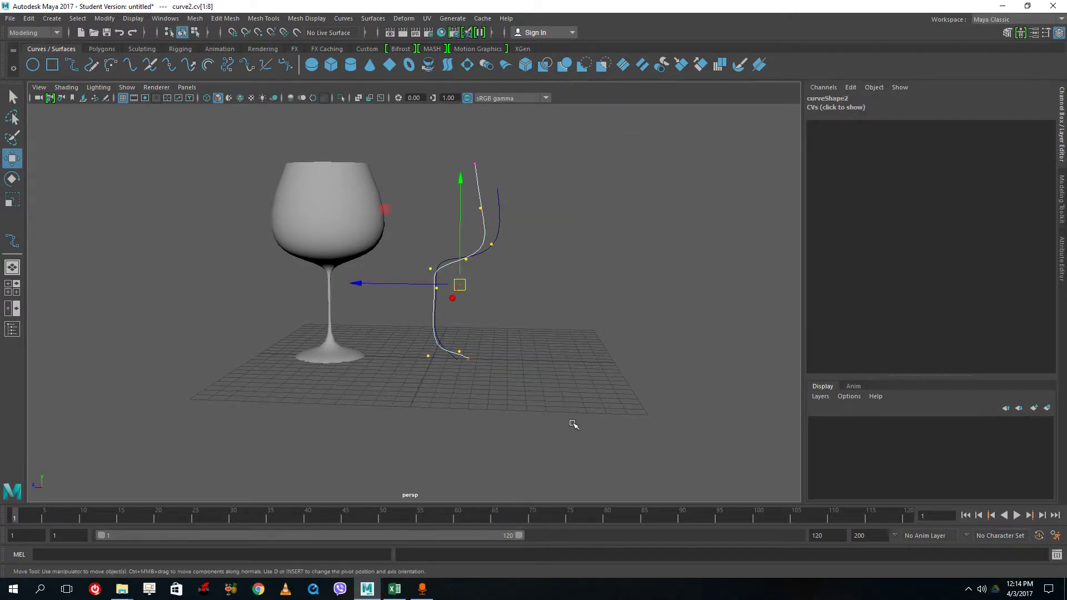
pyautogui.click(568, 427)
pyautogui.click(492, 240)
pyautogui.press('Delete')
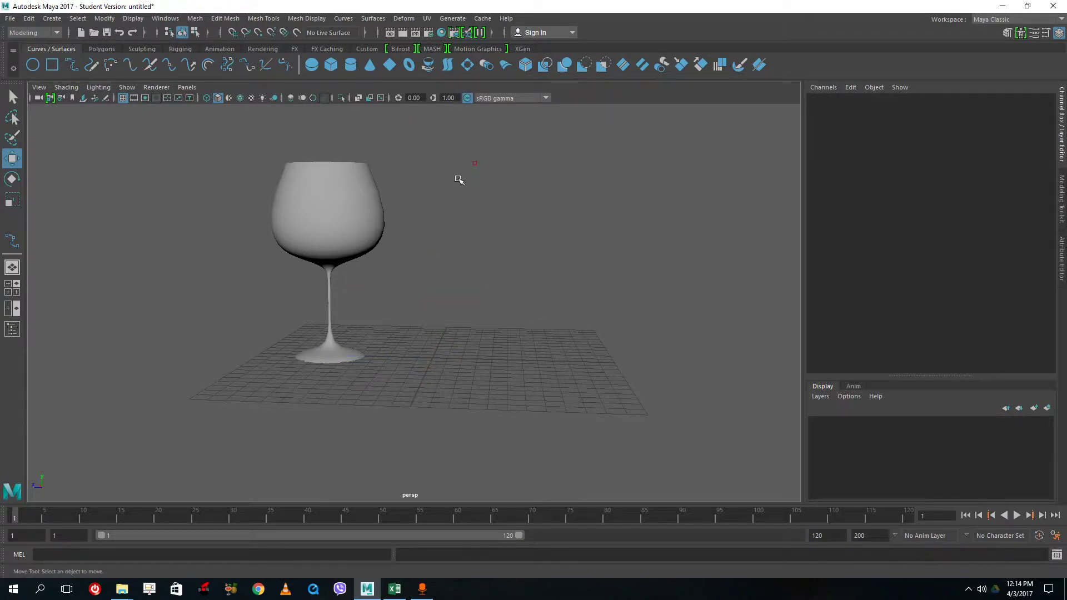
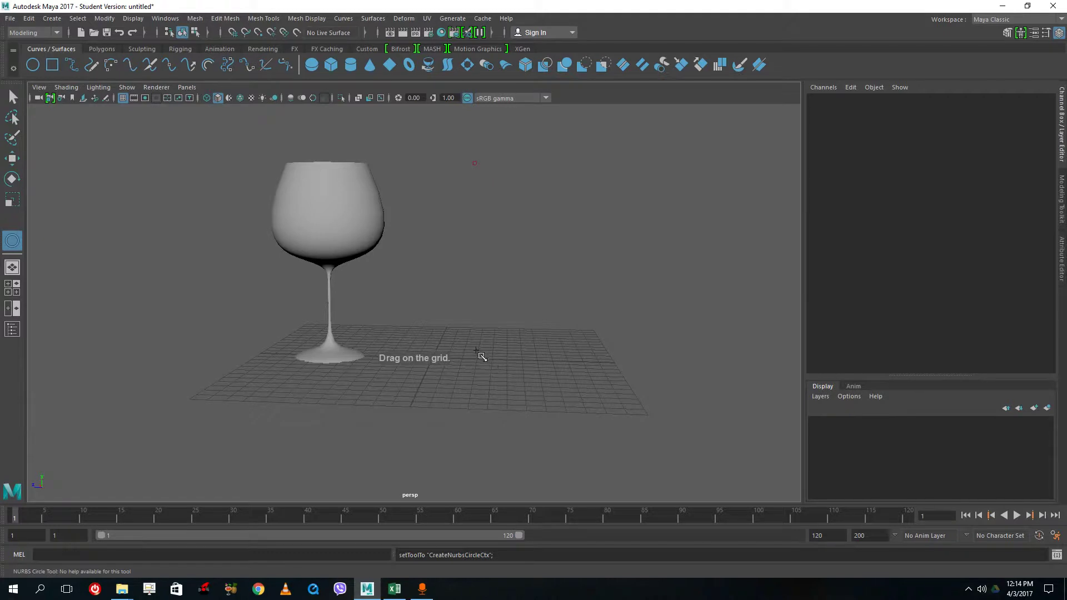
# Draw a NURBS circle beside the glass and duplicate it upward four times, about 1.7 units apart, into a vertical stack.
pyautogui.keyDown('alt'); pyautogui.moveTo(478, 352); pyautogui.dragTo(460, 372); pyautogui.keyUp('alt')
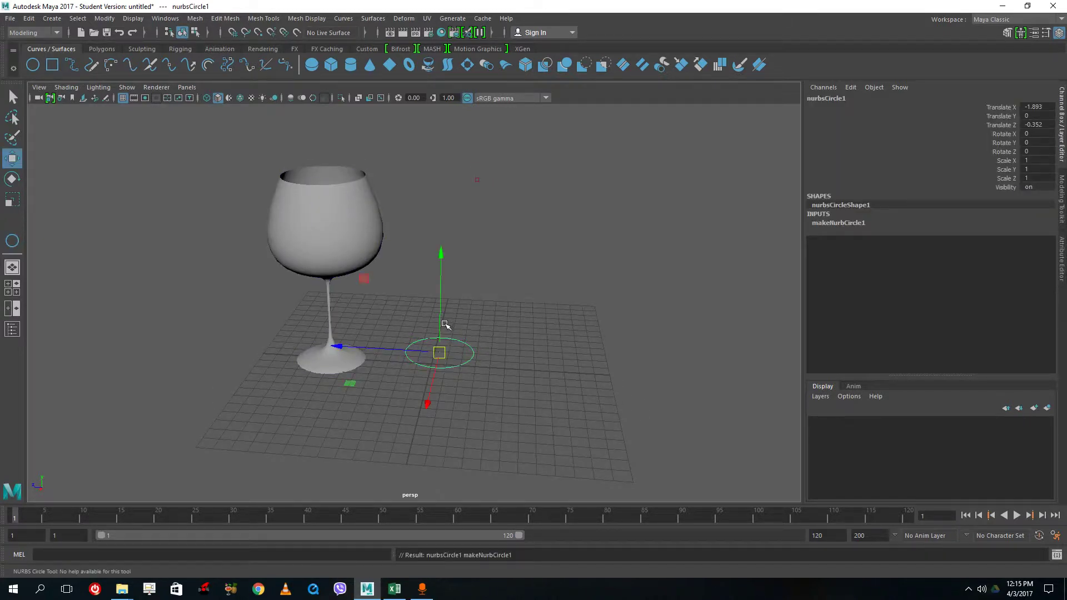
pyautogui.hotkey('ctrl', 'd')
pyautogui.moveTo(439, 293); pyautogui.dragTo(483, 380)
pyautogui.hotkey('shift', 'd')
pyautogui.hotkey('shift', 'd')
pyautogui.hotkey('shift', 'd')
pyautogui.scroll(3, 507, 333)
pyautogui.click(484, 382)
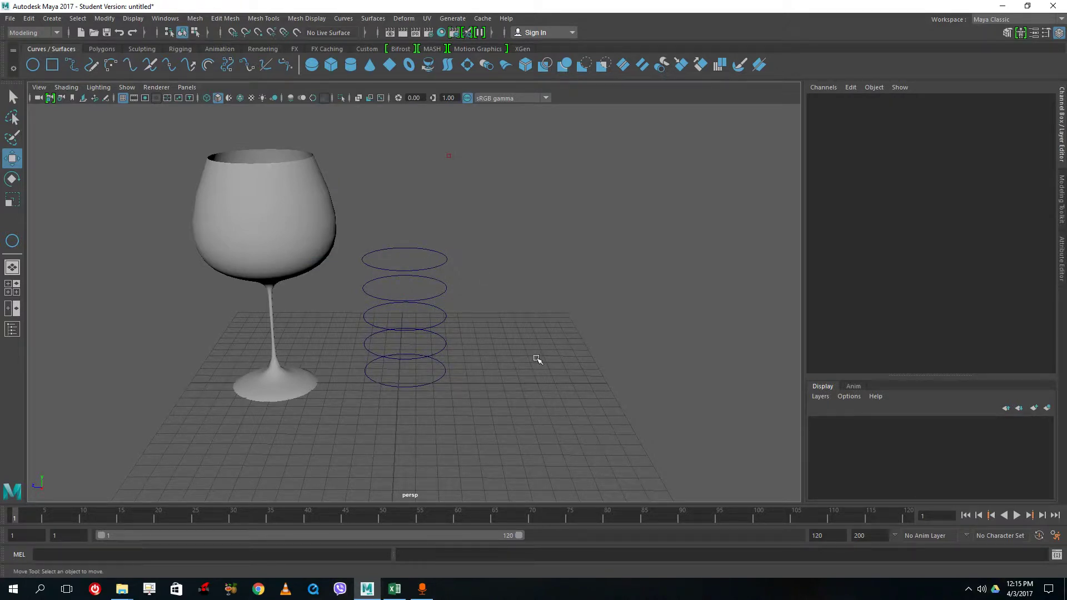
# Select the five stacked circles in order from bottom to top and loft them into a cylindrical surface.
pyautogui.click(439, 380)
pyautogui.click(446, 340)
pyautogui.keyDown('shift'); pyautogui.click(447, 317); pyautogui.keyUp('shift')
pyautogui.keyDown('shift'); pyautogui.click(444, 286); pyautogui.keyUp('shift')
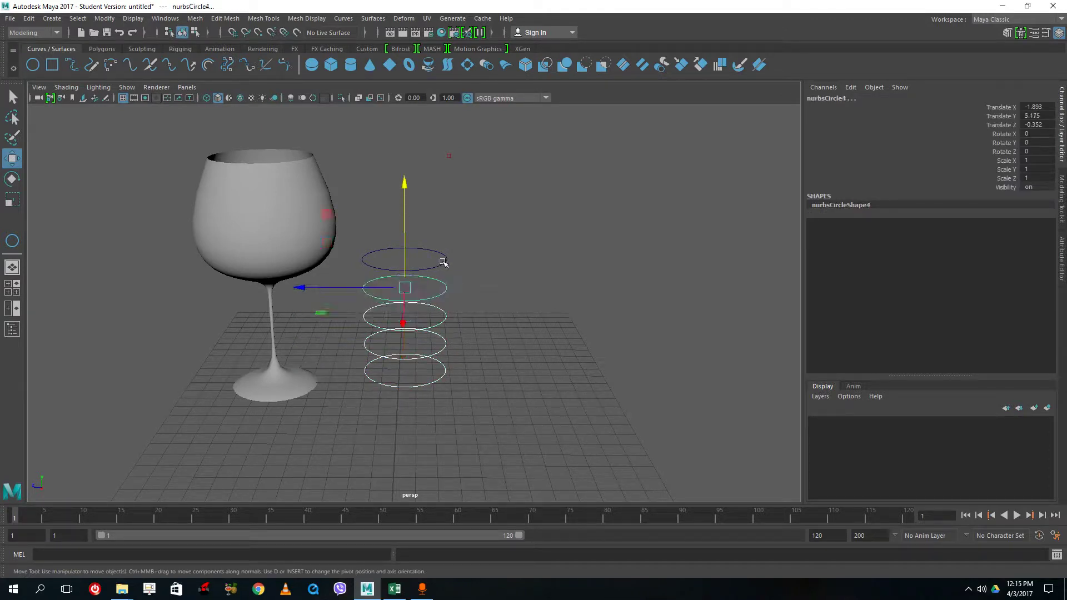
pyautogui.keyDown('shift'); pyautogui.click(444, 262); pyautogui.keyUp('shift')
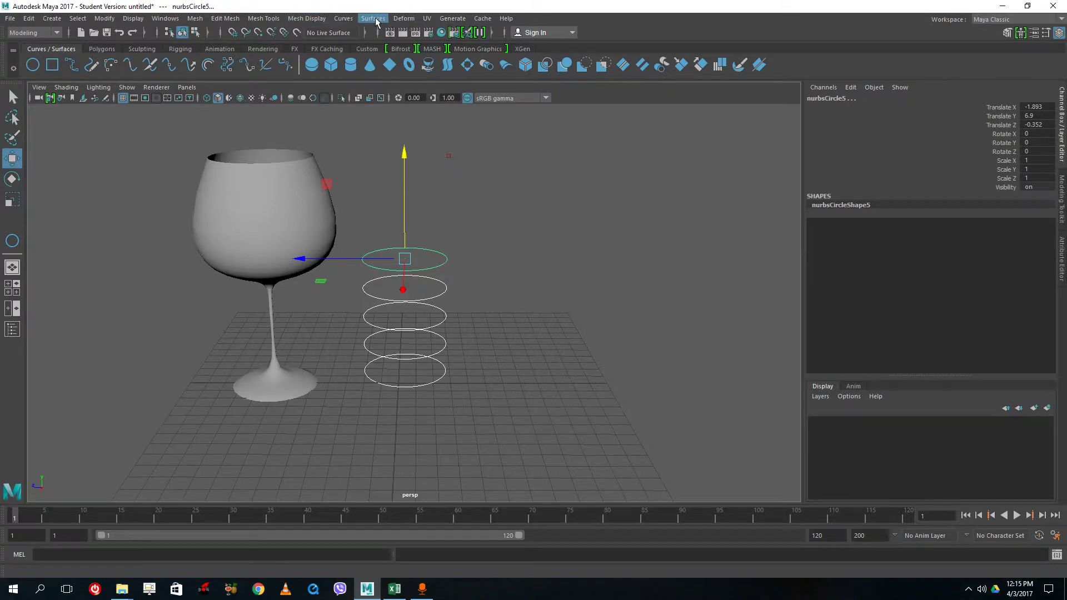
pyautogui.click(375, 19)
pyautogui.click(381, 47)
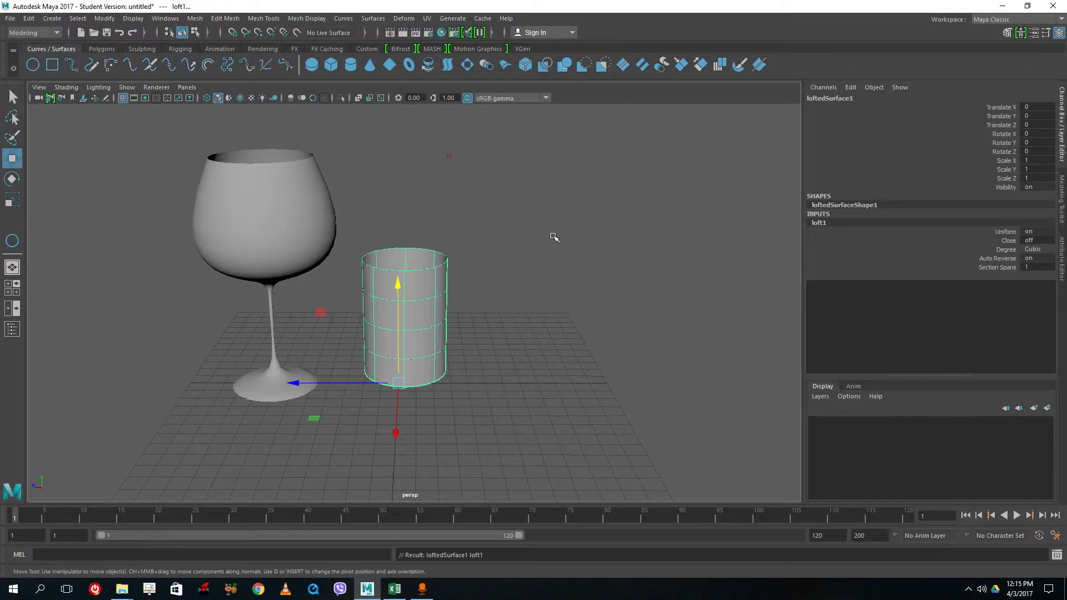
pyautogui.click(549, 262)
# Scale up the second circle from the top uniformly so the lofted surface bulges below its rim.
pyautogui.moveTo(492, 297)
pyautogui.keyDown('alt'); pyautogui.mouseDown()
pyautogui.moveTo(471, 316)
pyautogui.moveTo(504, 295)
pyautogui.moveTo(480, 303)
pyautogui.mouseUp(); pyautogui.keyUp('alt')
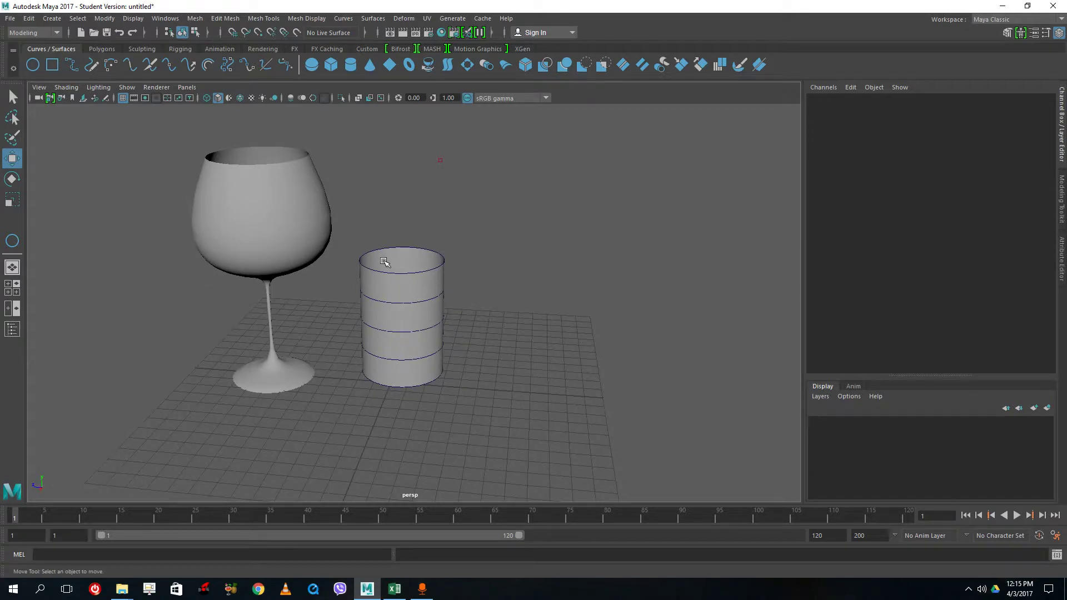
pyautogui.click(430, 300)
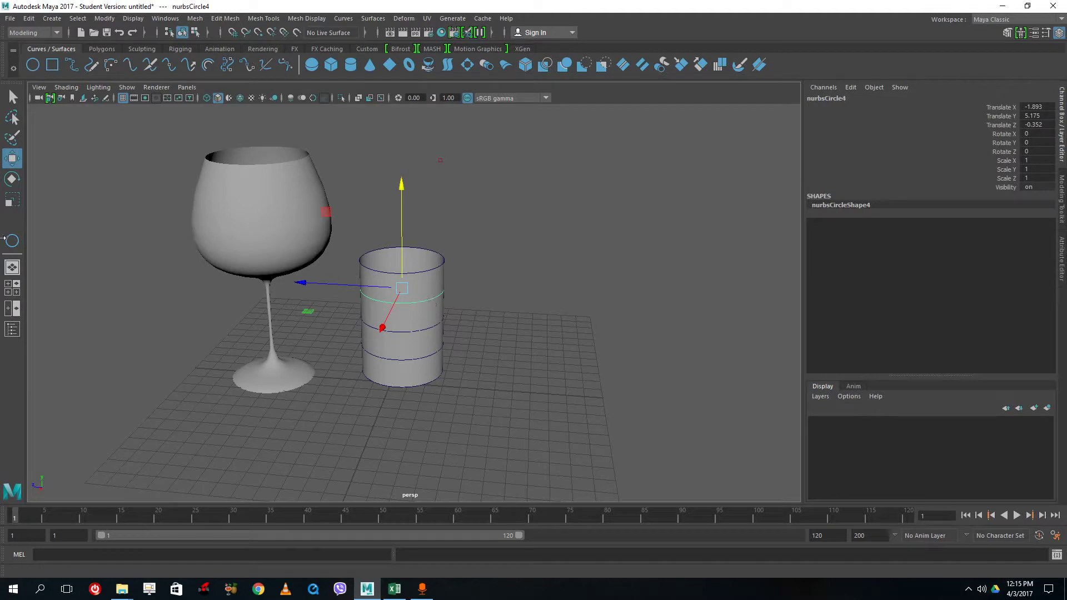
pyautogui.click(12, 201)
pyautogui.moveTo(405, 291)
pyautogui.mouseDown()
pyautogui.moveTo(423, 290)
pyautogui.moveTo(404, 293)
pyautogui.moveTo(419, 300)
pyautogui.mouseUp()
pyautogui.click(469, 310)
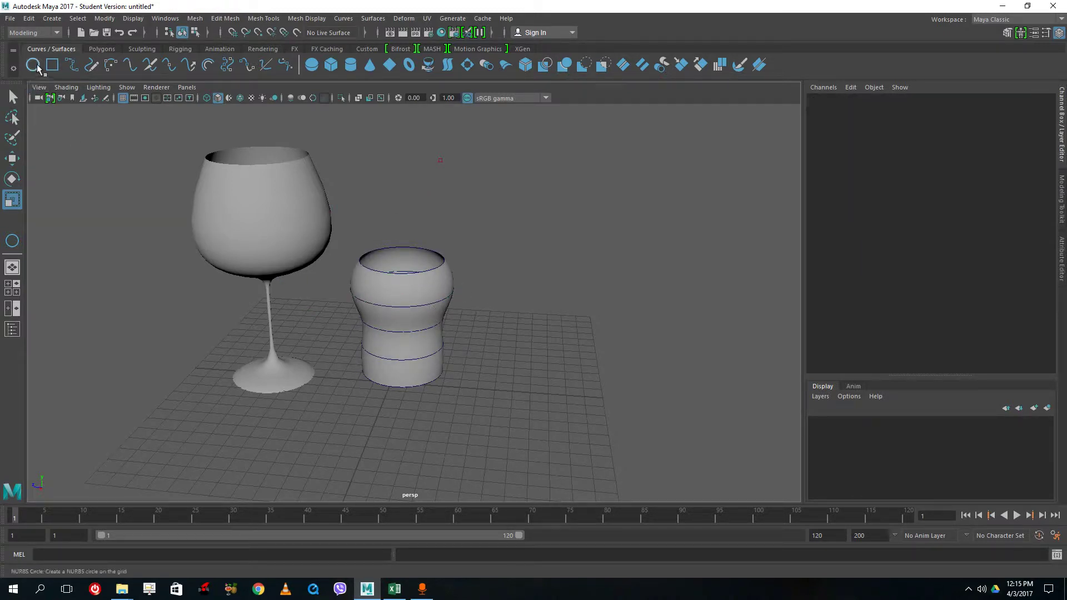
# Draw a wavy five-point EP curve on the grid beside the lofted cup.
pyautogui.click(72, 65)
pyautogui.click(487, 396)
pyautogui.click(531, 373)
pyautogui.click(572, 412)
pyautogui.click(625, 392)
pyautogui.click(650, 446)
pyautogui.keyDown('alt'); pyautogui.moveTo(639, 438); pyautogui.dragTo(589, 428); pyautogui.keyUp('alt')
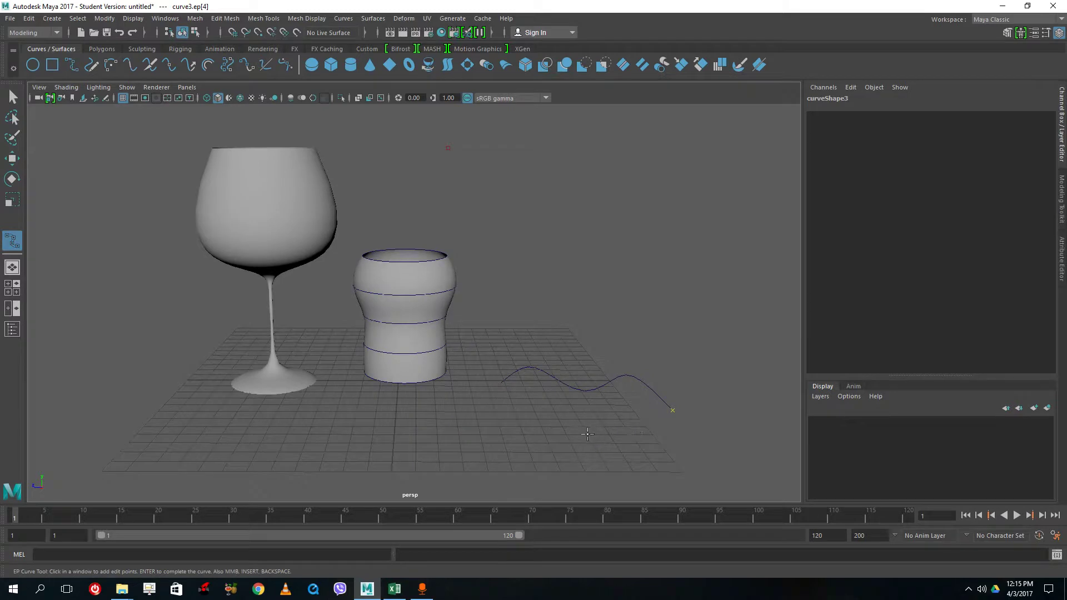
pyautogui.press('Return')
# Duplicate the wavy curve upward four times at equal spacing of about 1.4 units.
pyautogui.hotkey('ctrl', 'd')
pyautogui.press('w')
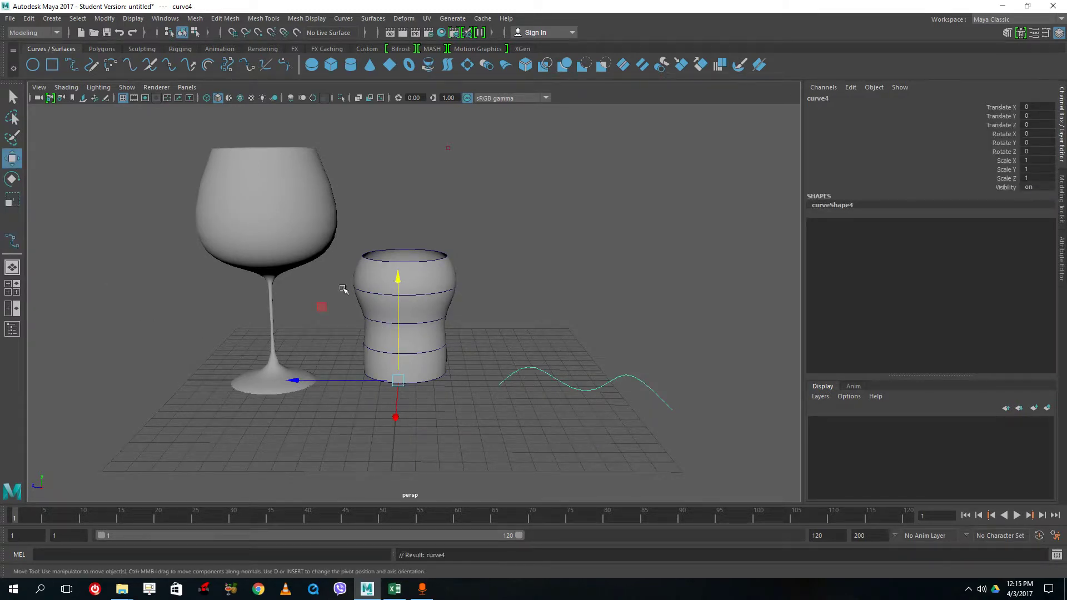
pyautogui.moveTo(404, 285); pyautogui.dragTo(404, 262)
pyautogui.hotkey('shift', 'd')
pyautogui.hotkey('shift', 'd')
pyautogui.hotkey('shift', 'd')
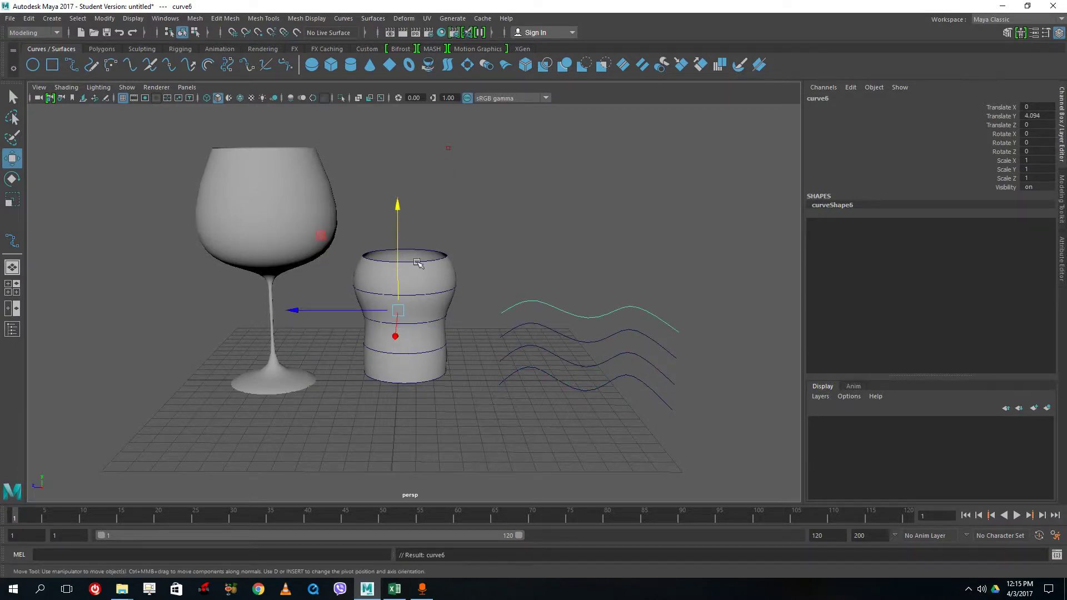
# Try to scale up the middle wavy curve uniformly about its pivot at the grid origin.
pyautogui.click(613, 339)
pyautogui.press('r')
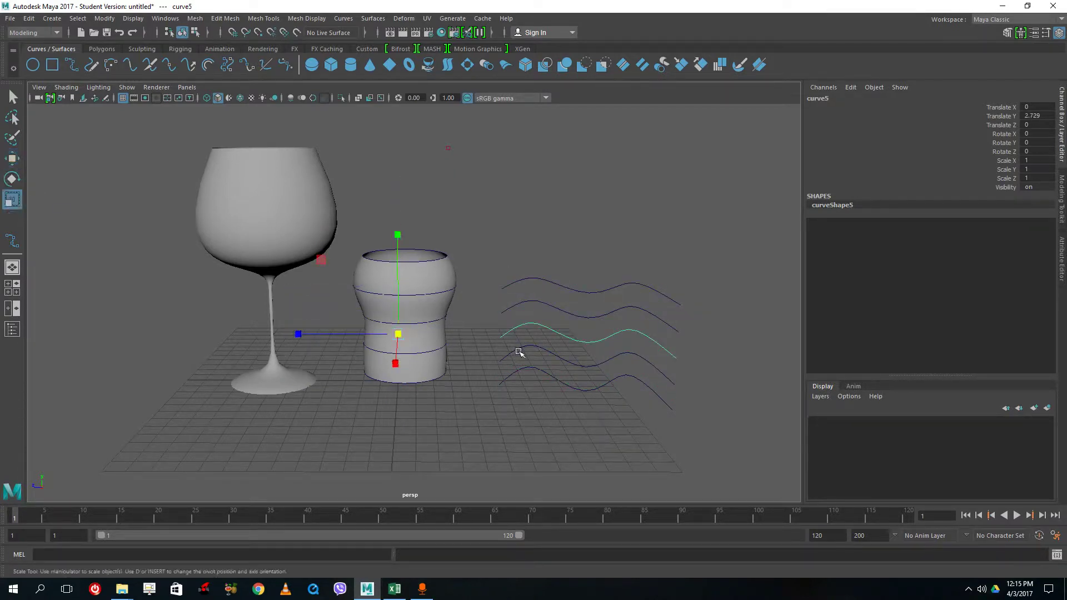
pyautogui.moveTo(387, 326); pyautogui.dragTo(453, 342)
pyautogui.hotkey('ctrl', 'z')
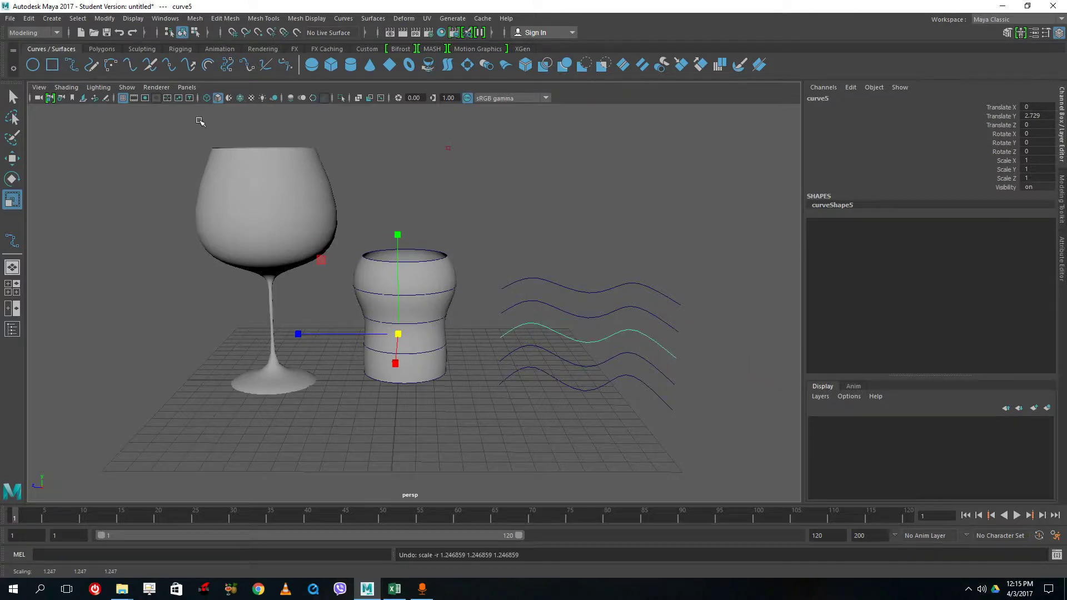
# Center the pivot of the middle wavy curve and scale the curve up uniformly.
pyautogui.click(104, 19)
pyautogui.moveTo(45, 21)
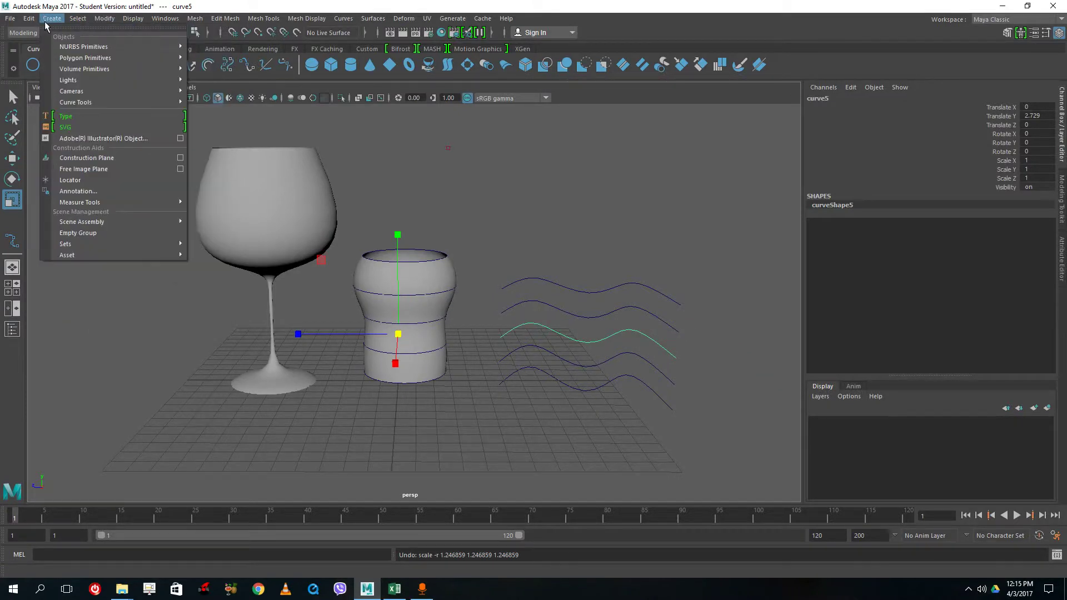
pyautogui.click(29, 20)
pyautogui.click(103, 19)
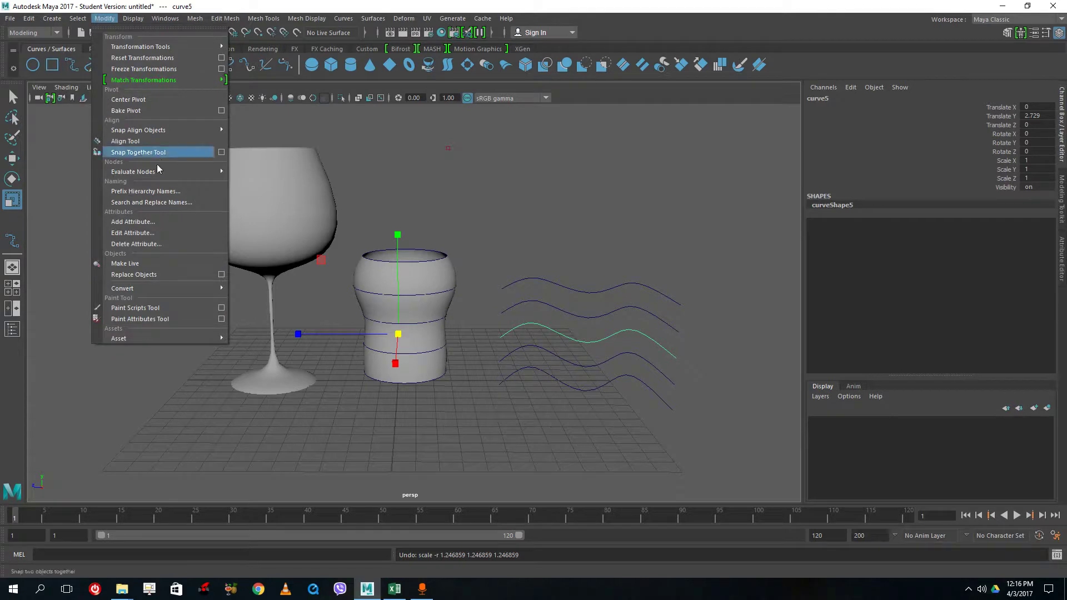
pyautogui.click(169, 100)
pyautogui.moveTo(576, 334); pyautogui.dragTo(678, 376)
# Select the five wavy curves in order from bottom to top and loft a surface through them.
pyautogui.click(667, 397)
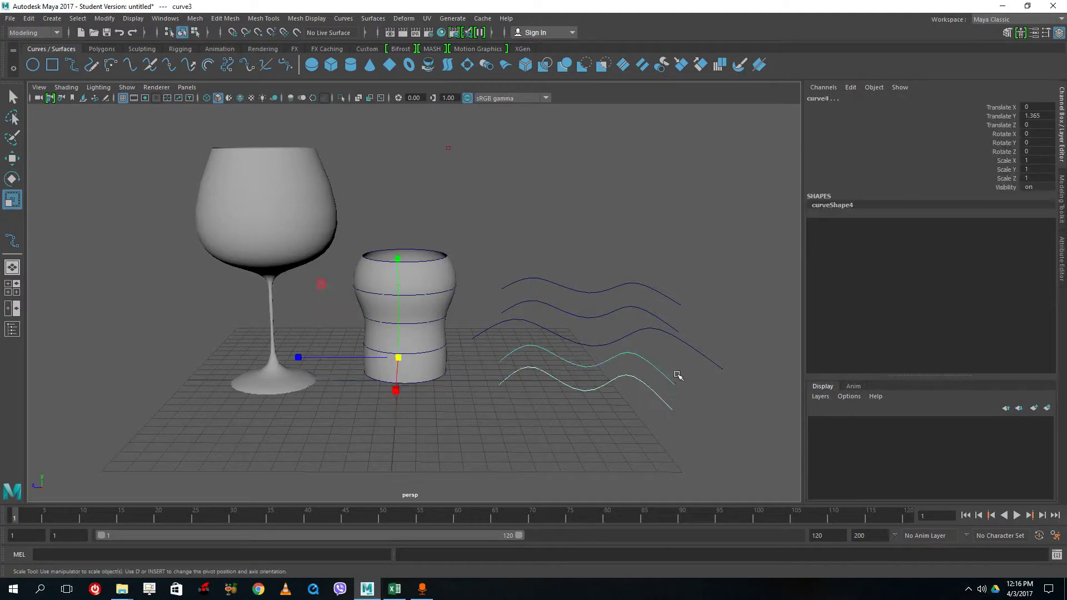
pyautogui.keyDown('shift'); pyautogui.click(689, 338); pyautogui.keyUp('shift')
pyautogui.keyDown('shift'); pyautogui.click(632, 312); pyautogui.keyUp('shift')
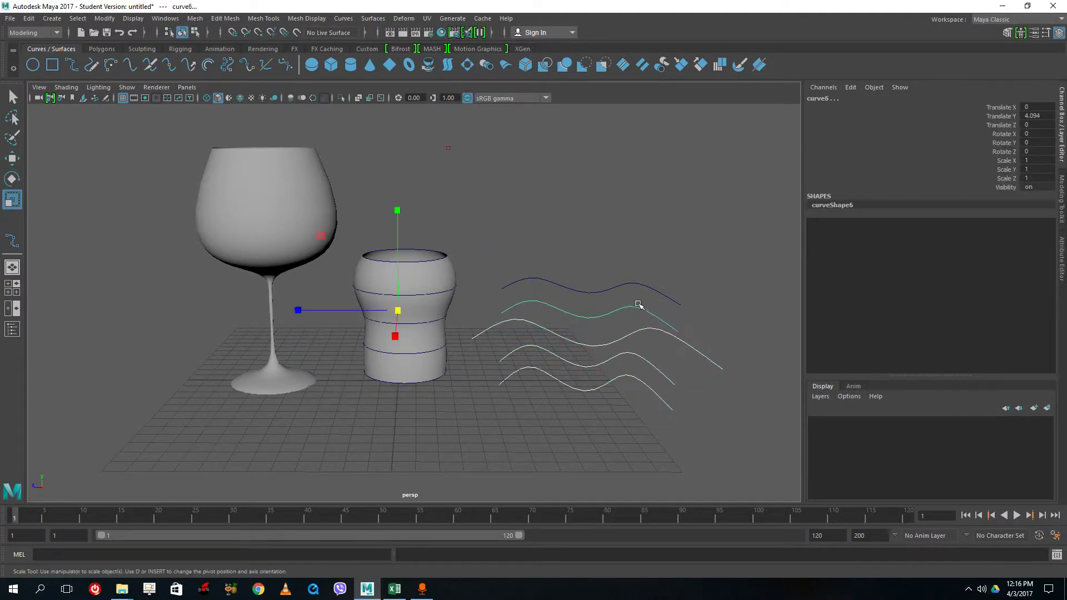
pyautogui.keyDown('shift'); pyautogui.click(655, 291); pyautogui.keyUp('shift')
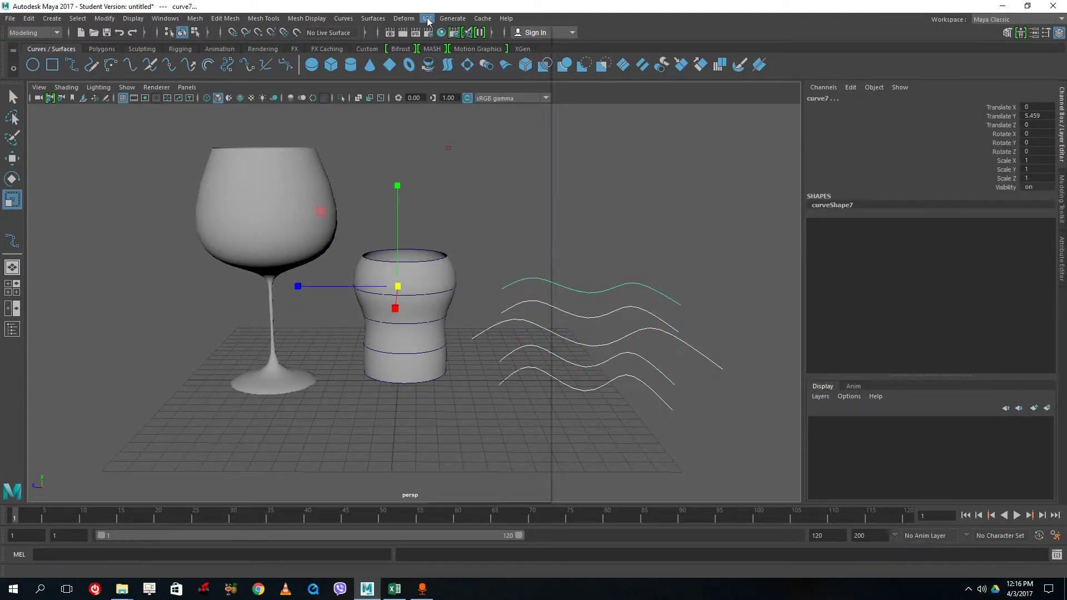
pyautogui.click(427, 20)
pyautogui.click(402, 19)
pyautogui.moveTo(373, 18)
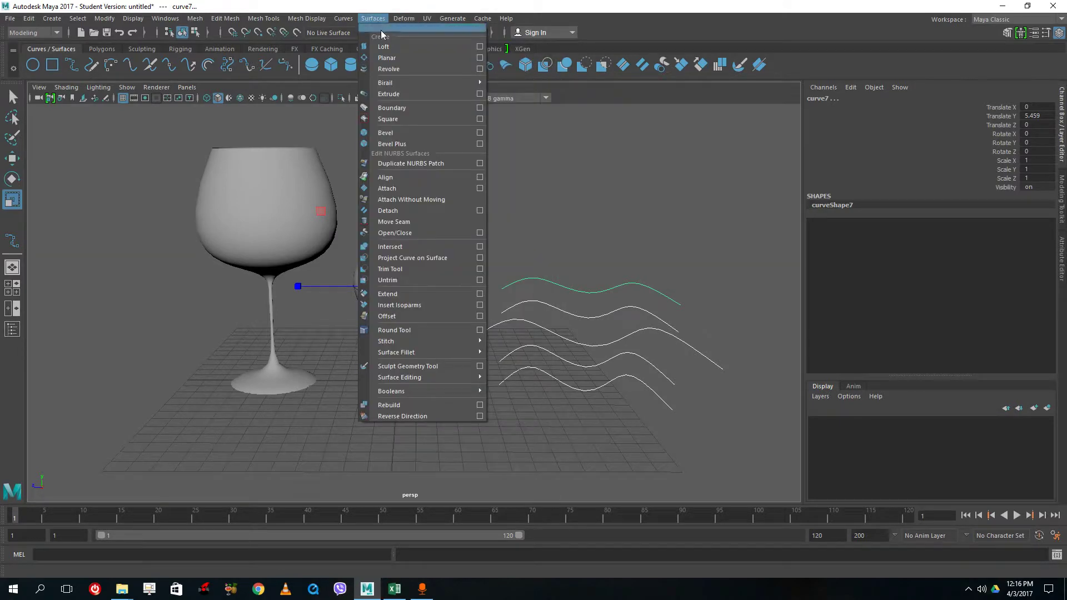
pyautogui.click(382, 43)
pyautogui.keyDown('alt'); pyautogui.moveTo(671, 269); pyautogui.dragTo(435, 333); pyautogui.keyUp('alt')
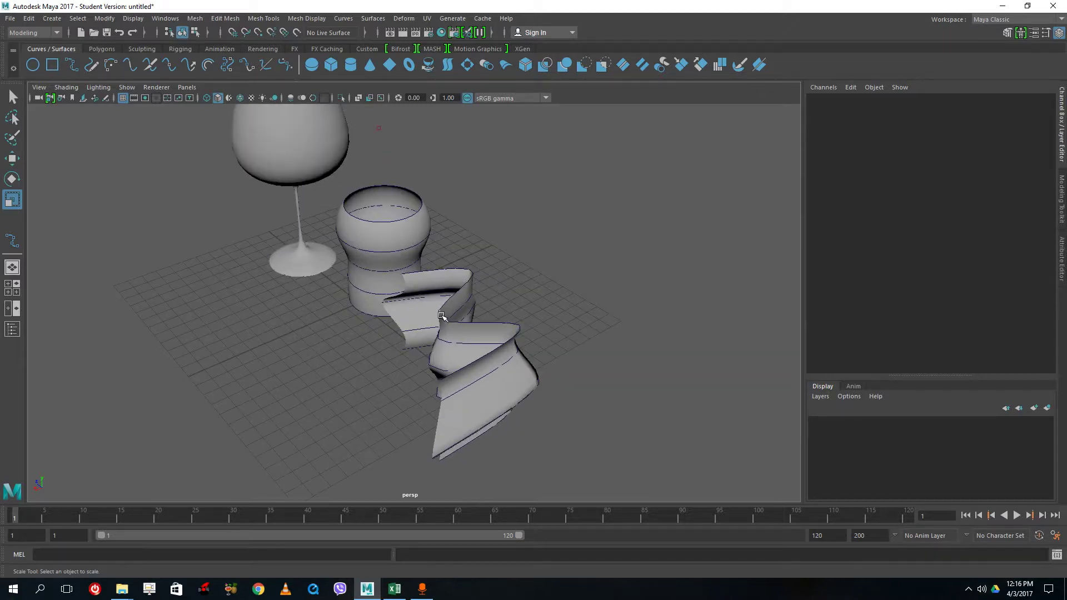
# Delete the glass, both lofted surfaces and all their curves to empty the scene.
pyautogui.scroll(-2, 185, 157)
pyautogui.moveTo(261, 158); pyautogui.dragTo(561, 438)
pyautogui.press('Delete')
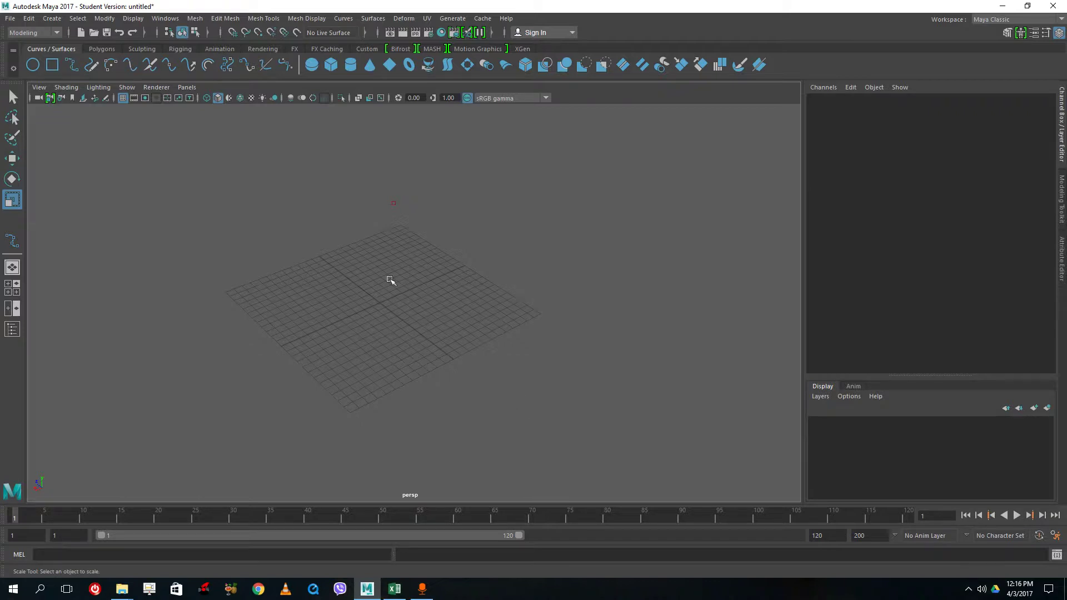
pyautogui.click(33, 65)
pyautogui.moveTo(373, 262); pyautogui.dragTo(405, 332)
pyautogui.hotkey('ctrl', 'z')
pyautogui.press('r')
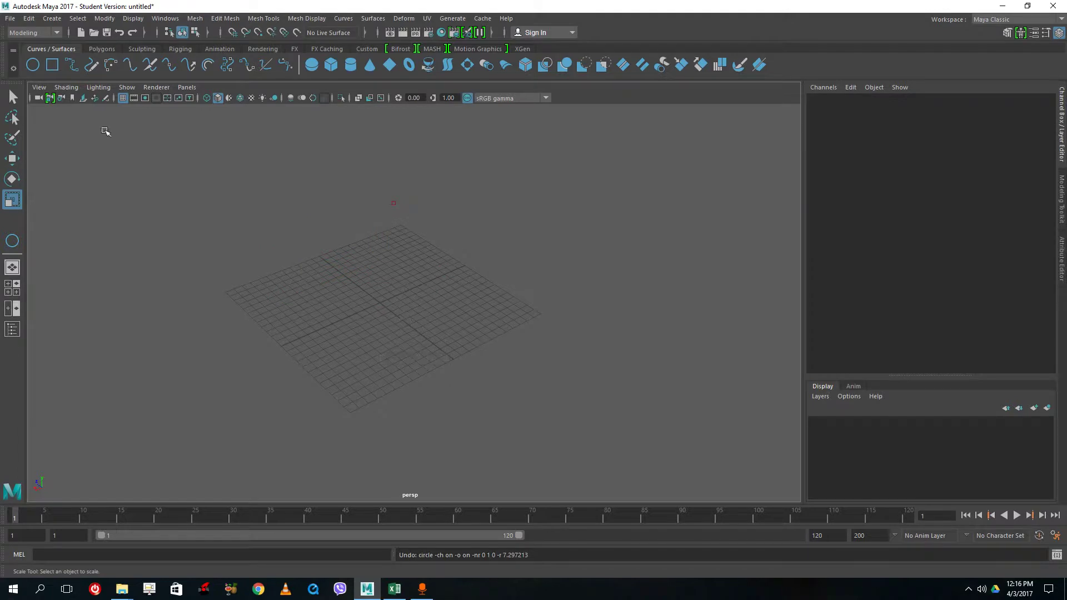
# Try out a NURBS square on the grid as the starting outline, then discard it.
pyautogui.click(53, 65)
pyautogui.moveTo(365, 296); pyautogui.dragTo(328, 397)
pyautogui.moveTo(433, 342); pyautogui.dragTo(365, 302, button='right')
pyautogui.moveTo(275, 269); pyautogui.dragTo(350, 341)
pyautogui.moveTo(397, 313); pyautogui.dragTo(445, 293, button='right')
pyautogui.moveTo(173, 230); pyautogui.dragTo(502, 467)
pyautogui.click(495, 465)
pyautogui.click(33, 64)
pyautogui.moveTo(385, 308); pyautogui.dragTo(406, 328)
pyautogui.hotkey('ctrl', 'z')
# Draw a large NURBS circle on the grid and pull one side control vertex inward to form a kidney-shaped outline.
pyautogui.click(33, 64)
pyautogui.moveTo(353, 286); pyautogui.dragTo(495, 353)
pyautogui.moveTo(550, 300); pyautogui.dragTo(203, 271, button='right')
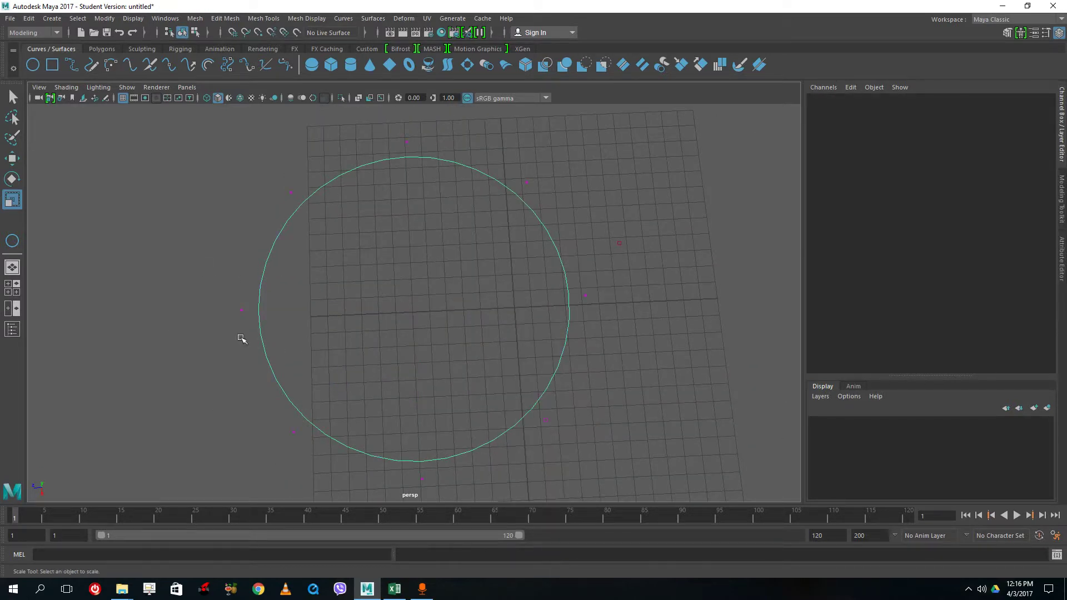
pyautogui.moveTo(203, 271); pyautogui.dragTo(292, 357)
pyautogui.press('w')
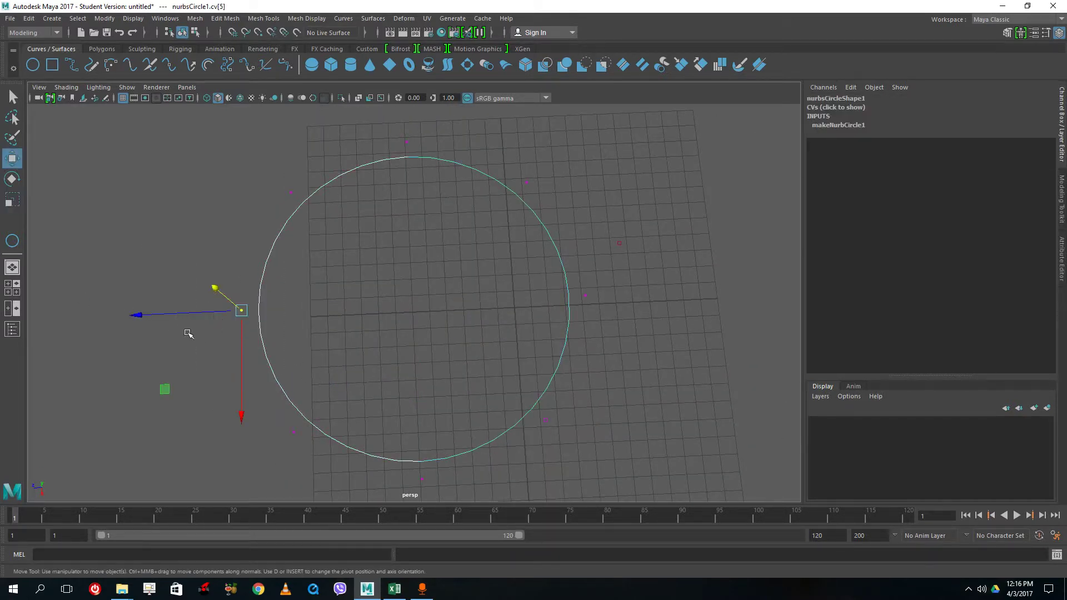
pyautogui.moveTo(140, 315); pyautogui.dragTo(345, 305)
# Select the whole kidney-shaped curve and fill it with a Planar surface.
pyautogui.moveTo(563, 302); pyautogui.dragTo(618, 286, button='right')
pyautogui.moveTo(656, 219); pyautogui.dragTo(266, 492)
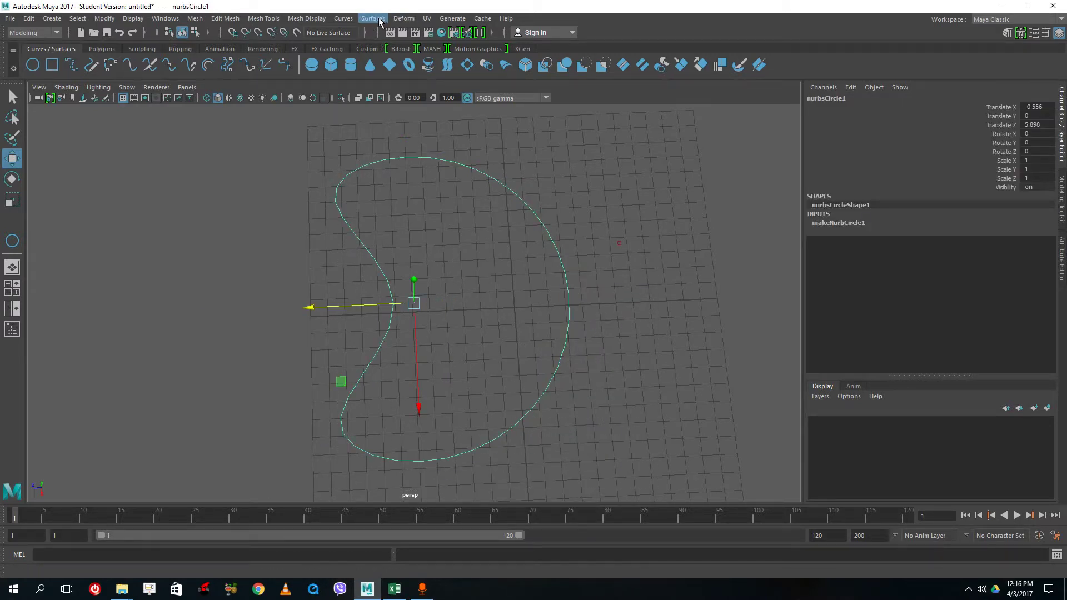
pyautogui.click(373, 18)
pyautogui.click(384, 56)
pyautogui.keyDown('alt'); pyautogui.moveTo(658, 307); pyautogui.dragTo(655, 245); pyautogui.keyUp('alt')
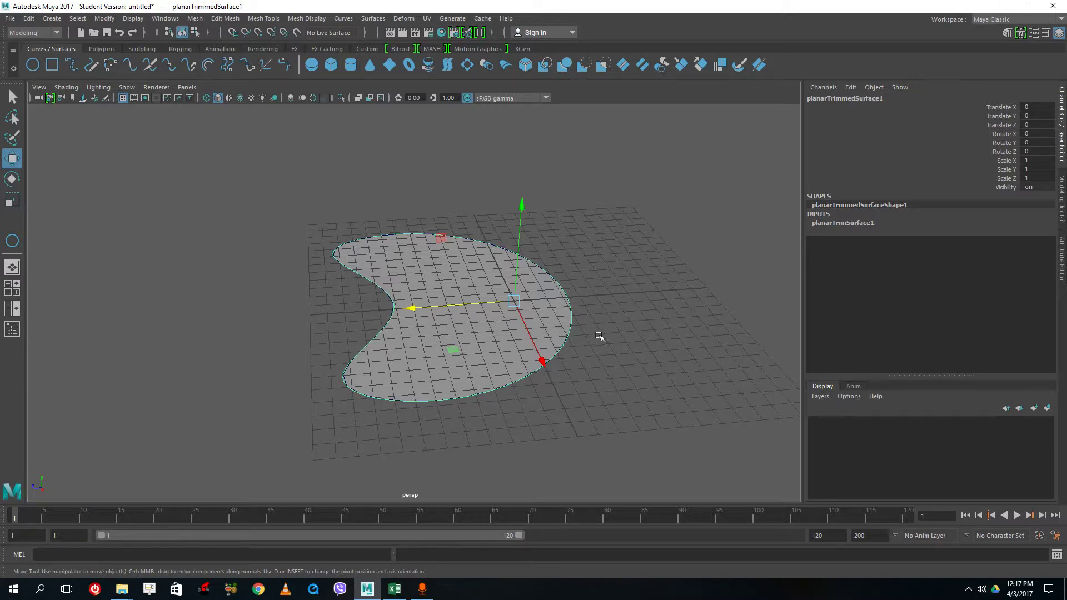
pyautogui.scroll(2, 611, 325)
pyautogui.scroll(-2, 589, 326)
pyautogui.scroll(2, 556, 317)
pyautogui.scroll(-1, 502, 309)
pyautogui.scroll(1, 645, 290)
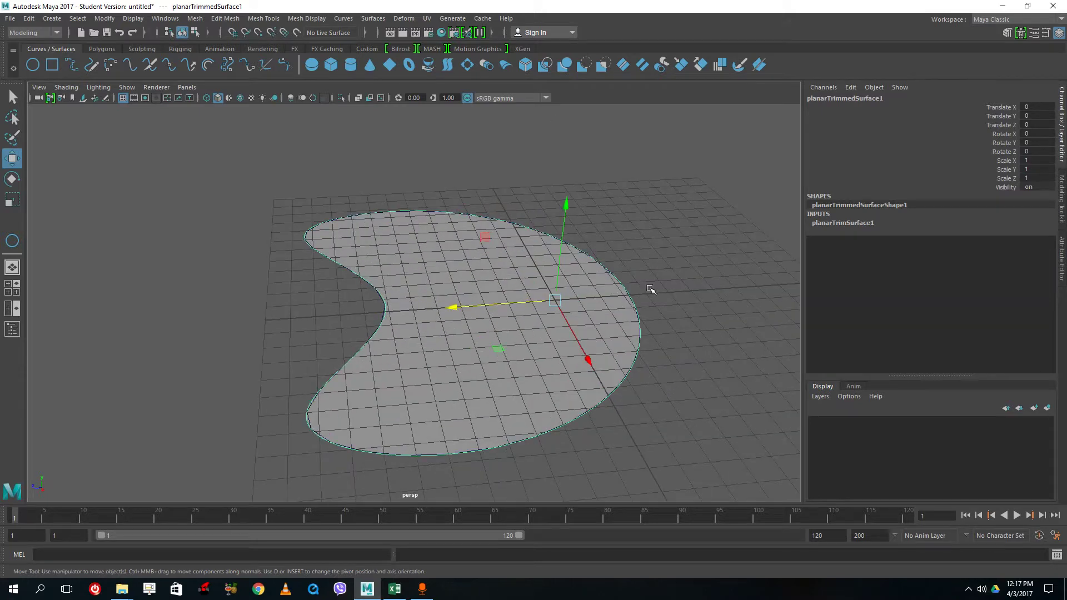
# Delete the planar surface and raise the control vertex opposite the indentation about 5 units to bend the curve out of plane.
pyautogui.press('Delete')
pyautogui.moveTo(631, 298); pyautogui.dragTo(572, 298, button='right')
pyautogui.keyDown('alt'); pyautogui.moveTo(643, 298); pyautogui.dragTo(648, 213); pyautogui.keyUp('alt')
pyautogui.click(655, 301)
pyautogui.moveTo(638, 236); pyautogui.dragTo(687, 216, button='right')
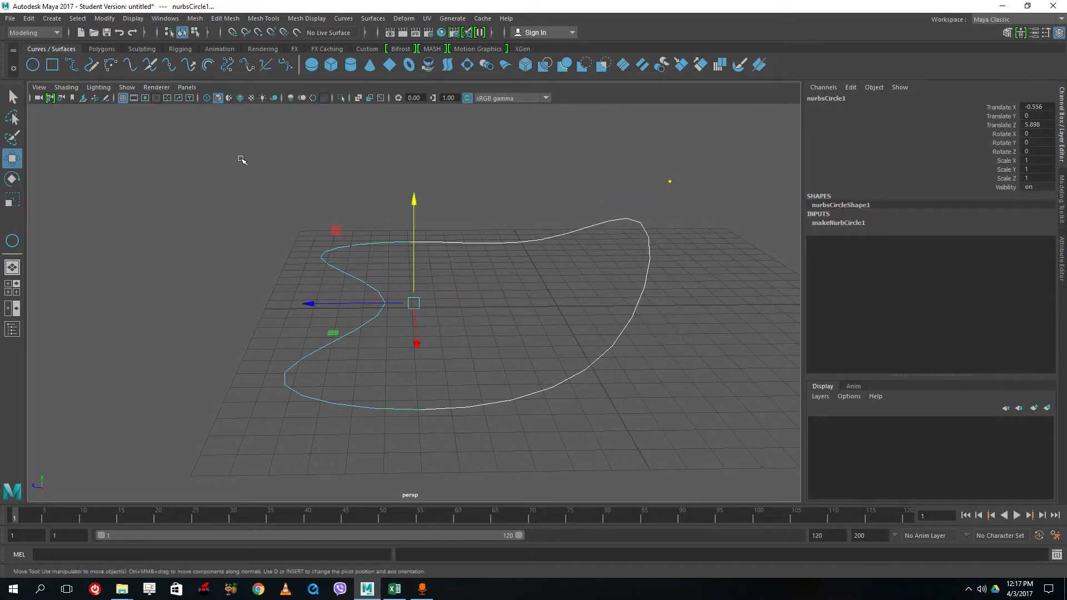
# Try to create a Planar surface from the non-flat curve.
pyautogui.click(372, 19)
pyautogui.click(387, 58)
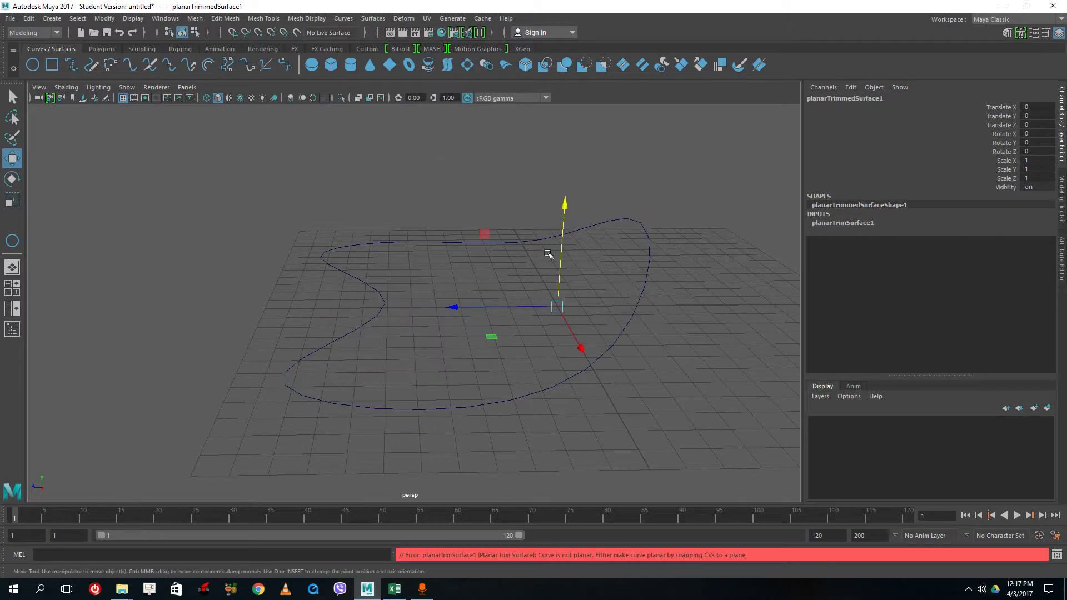
pyautogui.click(684, 438)
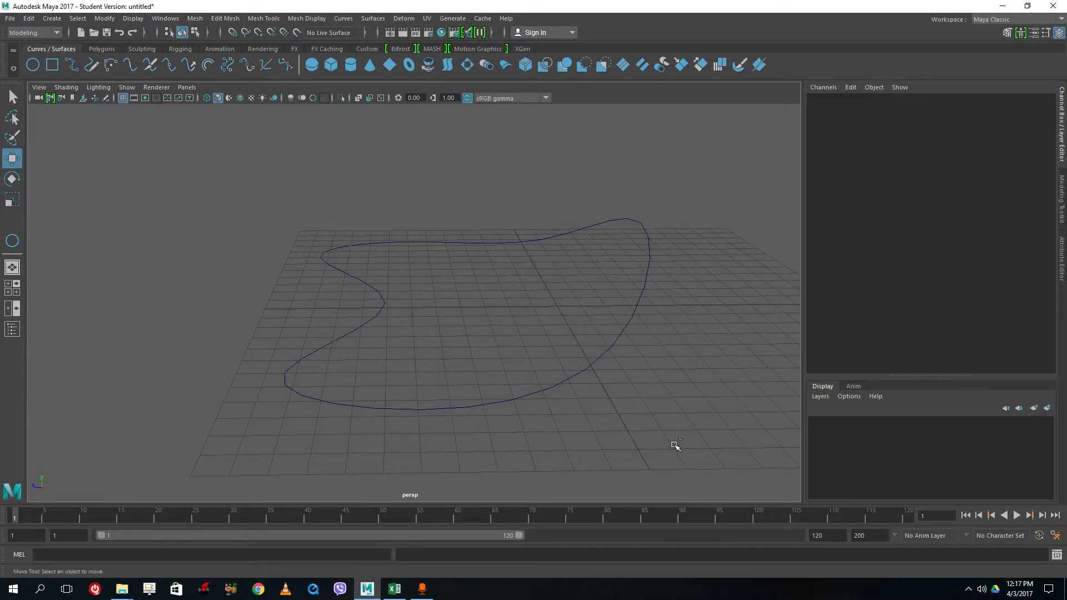
# Undo the planar surface attempt and the upward move of the control vertex.
pyautogui.hotkey('ctrl', 'z')
pyautogui.hotkey('ctrl', 'z')
pyautogui.hotkey('ctrl', 'z')
pyautogui.hotkey('ctrl', 'z')
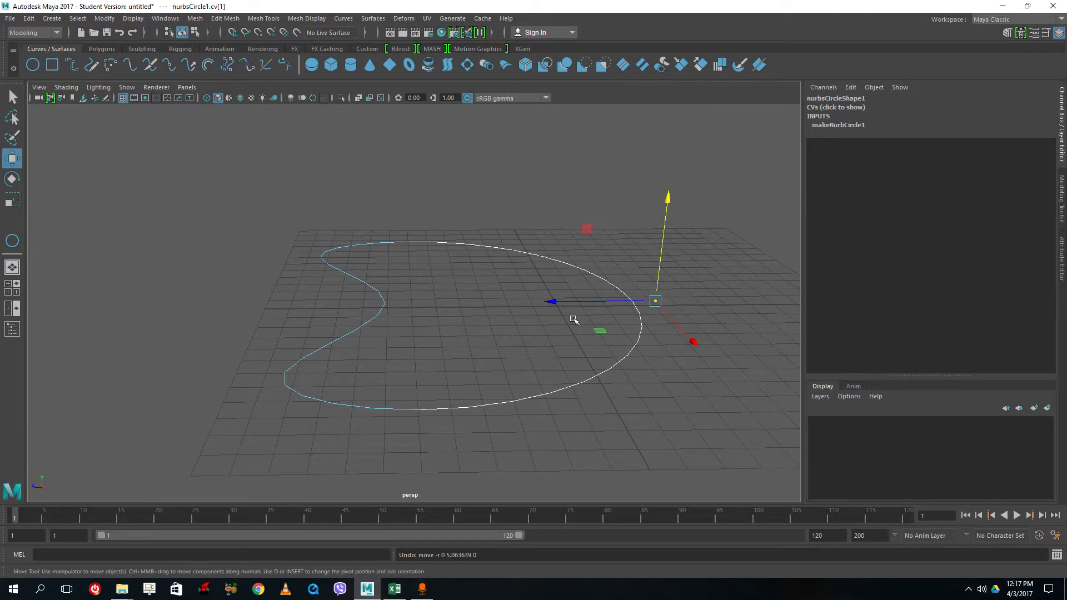
# Select the whole kidney-shaped curve as an object and delete it.
pyautogui.scroll(-2, 472, 289)
pyautogui.scroll(2, 472, 288)
pyautogui.scroll(-8, 471, 289)
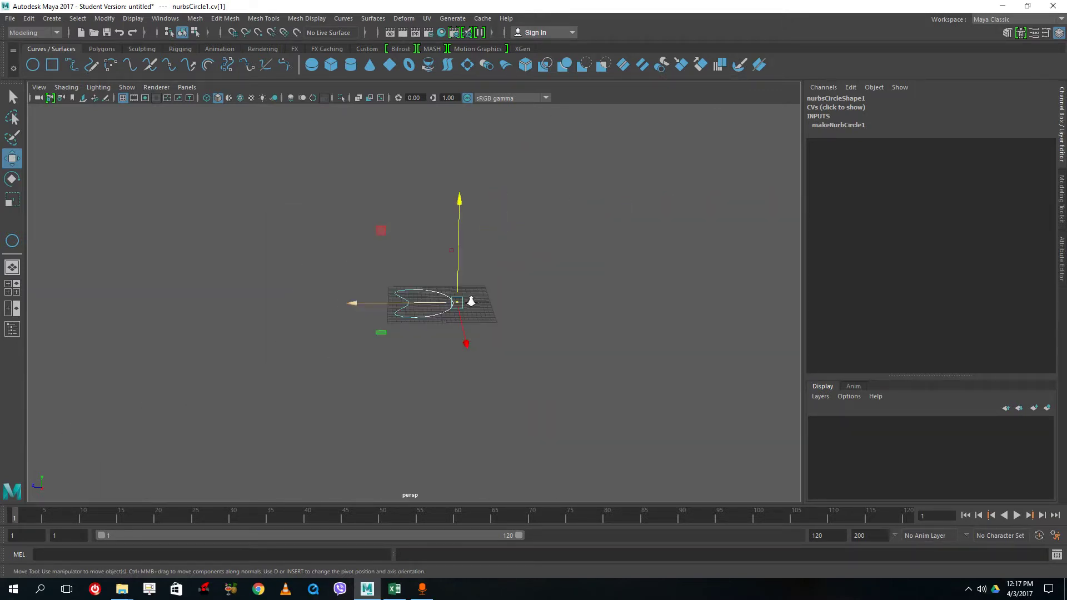
pyautogui.scroll(4, 413, 309)
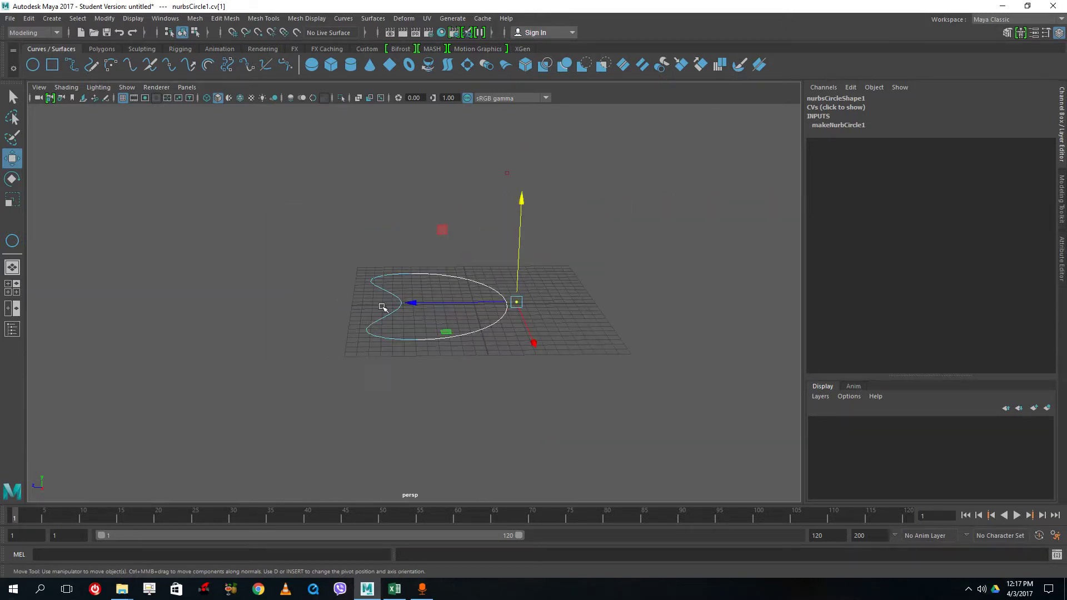
pyautogui.rightClick(397, 308)
pyautogui.click(284, 201)
pyautogui.moveTo(227, 165); pyautogui.dragTo(577, 407)
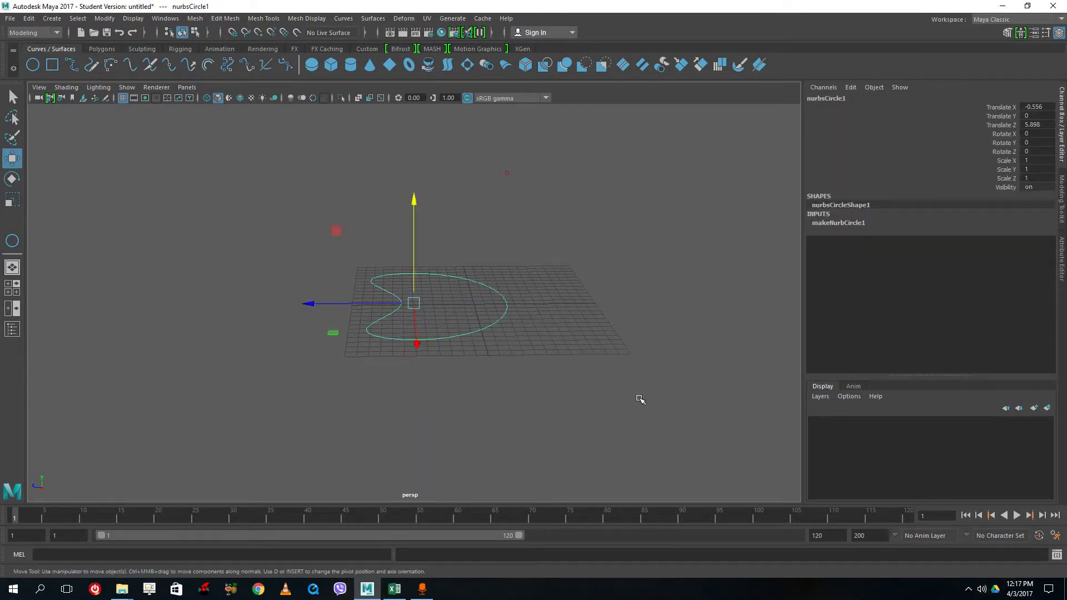
pyautogui.press('Delete')
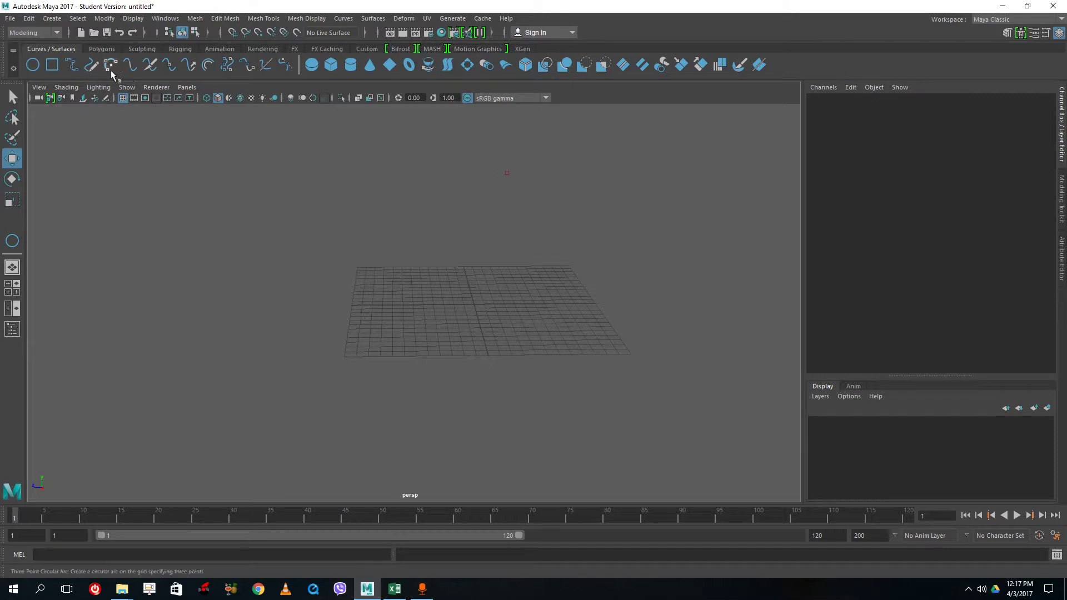
# Draw a freeform EP curve on the grid with two deep inward notches and close it into a loop.
pyautogui.click(84, 69)
pyautogui.moveTo(454, 279)
pyautogui.mouseDown()
pyautogui.moveTo(504, 344)
pyautogui.moveTo(371, 325)
pyautogui.moveTo(468, 326)
pyautogui.moveTo(370, 304)
pyautogui.moveTo(372, 285)
pyautogui.moveTo(397, 281)
pyautogui.moveTo(439, 301)
pyautogui.mouseUp()
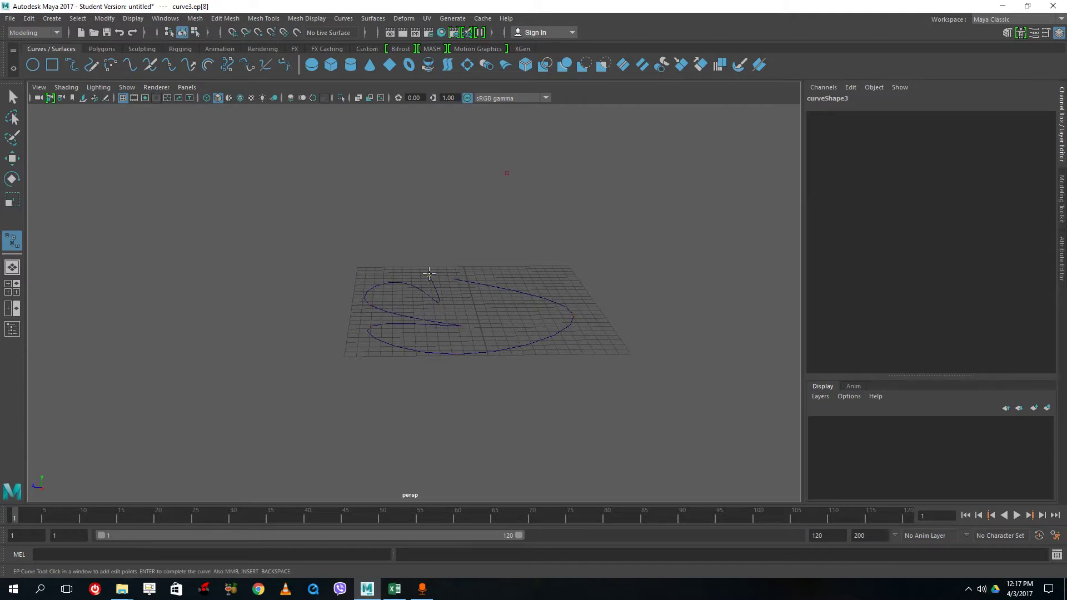
pyautogui.press('w')
pyautogui.keyDown('alt'); pyautogui.moveTo(502, 247); pyautogui.dragTo(506, 293); pyautogui.keyUp('alt')
pyautogui.keyDown('shift'); pyautogui.rightClick(510, 299); pyautogui.keyUp('shift')
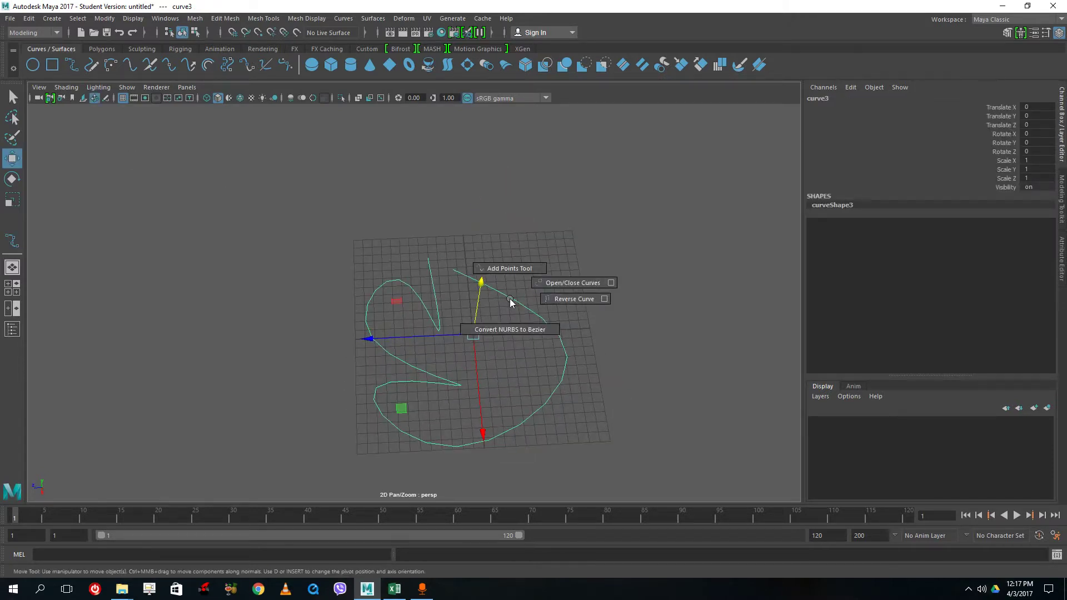
pyautogui.keyDown('shift'); pyautogui.moveTo(505, 299); pyautogui.dragTo(562, 285, button='right'); pyautogui.keyUp('shift')
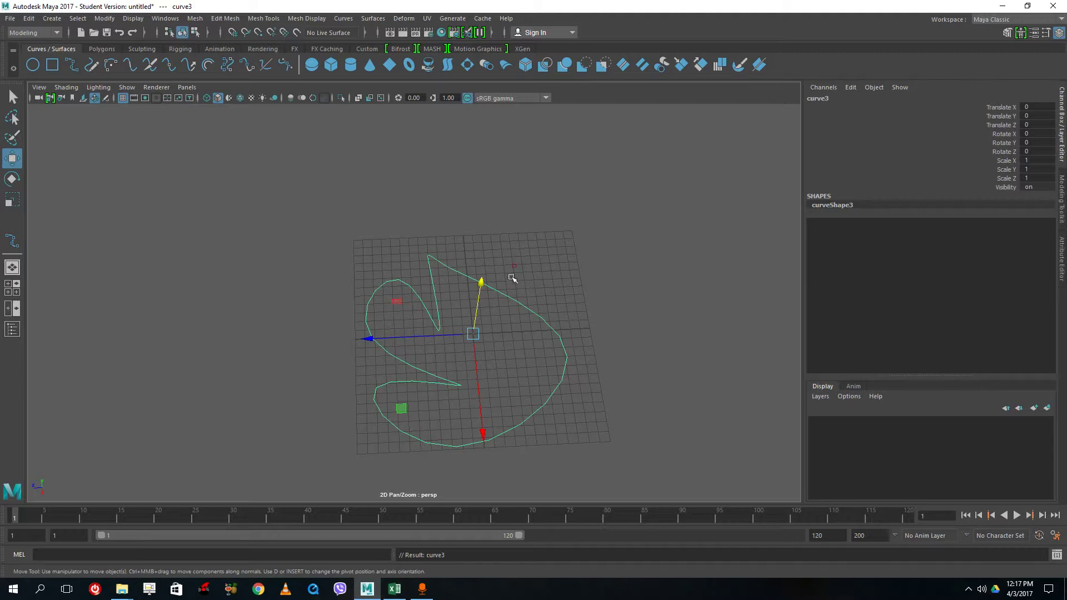
# Fill the closed notched curve with a Planar surface and raise the surface well above the curve.
pyautogui.click(373, 19)
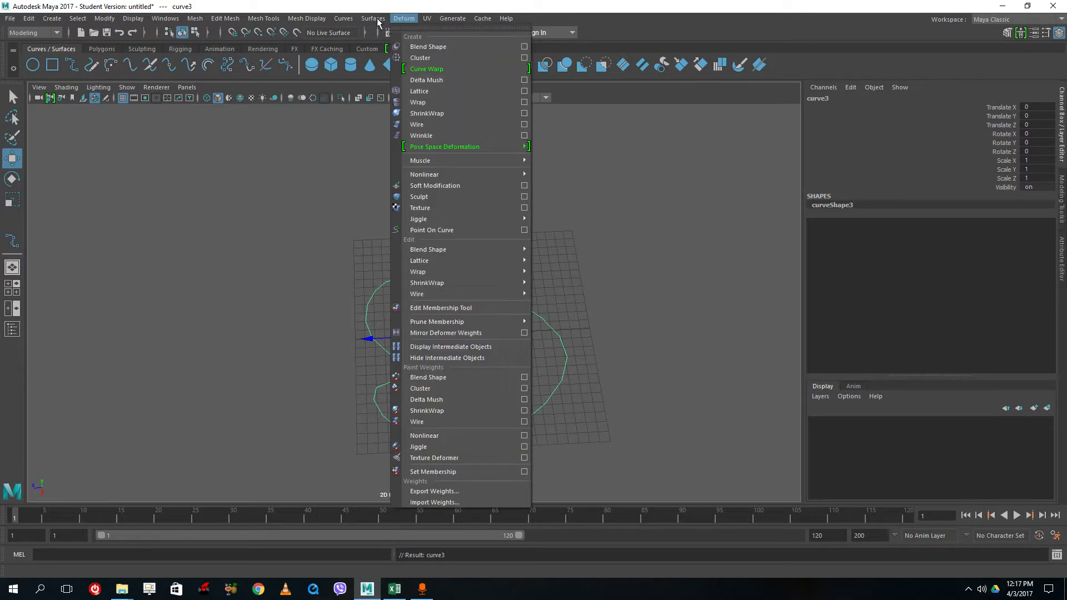
pyautogui.click(387, 58)
pyautogui.click(604, 224)
pyautogui.keyDown('alt'); pyautogui.moveTo(605, 224); pyautogui.dragTo(615, 269); pyautogui.keyUp('alt')
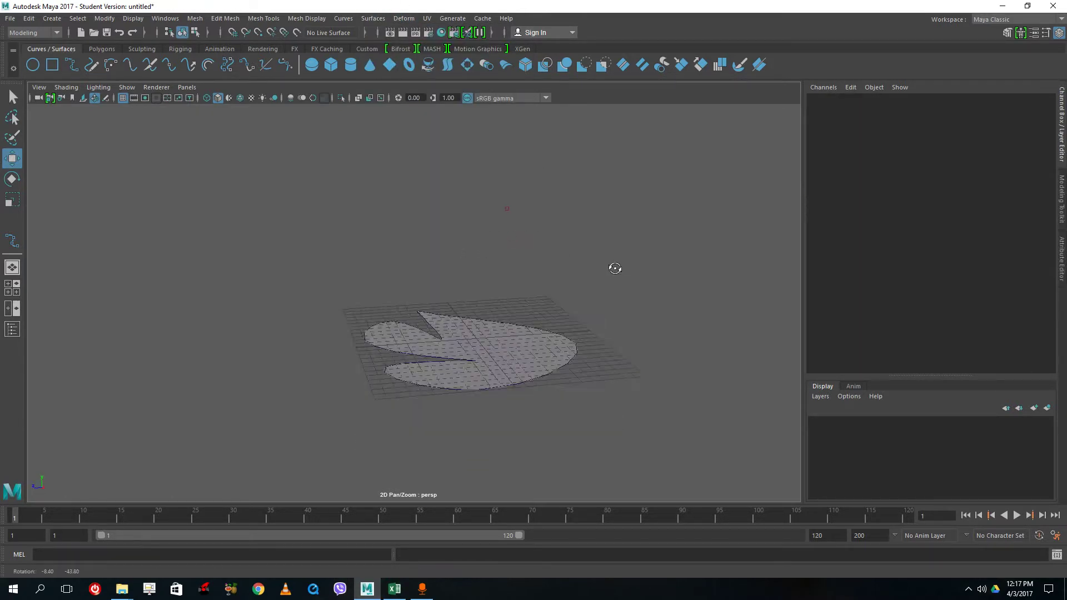
pyautogui.click(505, 348)
pyautogui.moveTo(478, 291); pyautogui.dragTo(497, 178)
# Pull the control vertices at the rounded end of the planar surface down to bend it.
pyautogui.moveTo(545, 235); pyautogui.dragTo(488, 233, button='right')
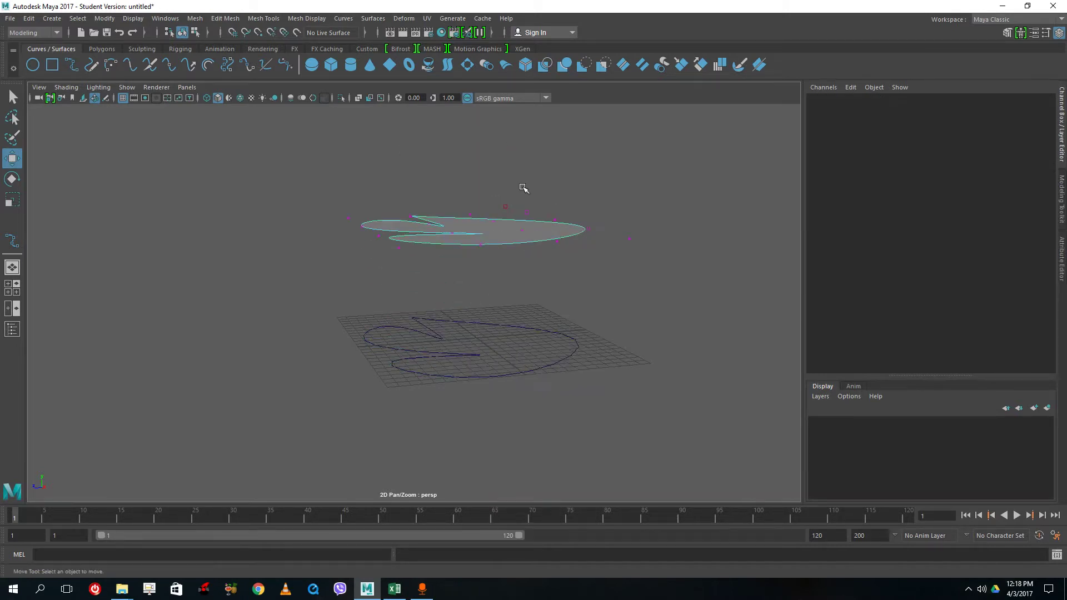
pyautogui.moveTo(524, 185); pyautogui.dragTo(581, 270)
pyautogui.moveTo(541, 191); pyautogui.dragTo(518, 329)
pyautogui.press('1')
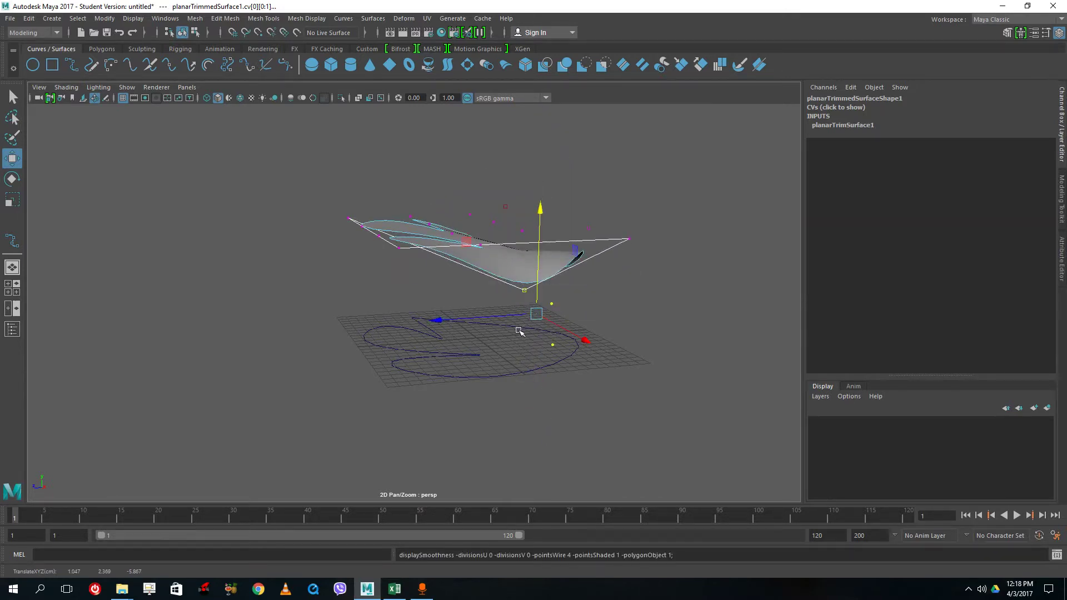
pyautogui.keyDown('alt'); pyautogui.moveTo(540, 247); pyautogui.dragTo(524, 304); pyautogui.keyUp('alt')
pyautogui.scroll(5, 524, 304)
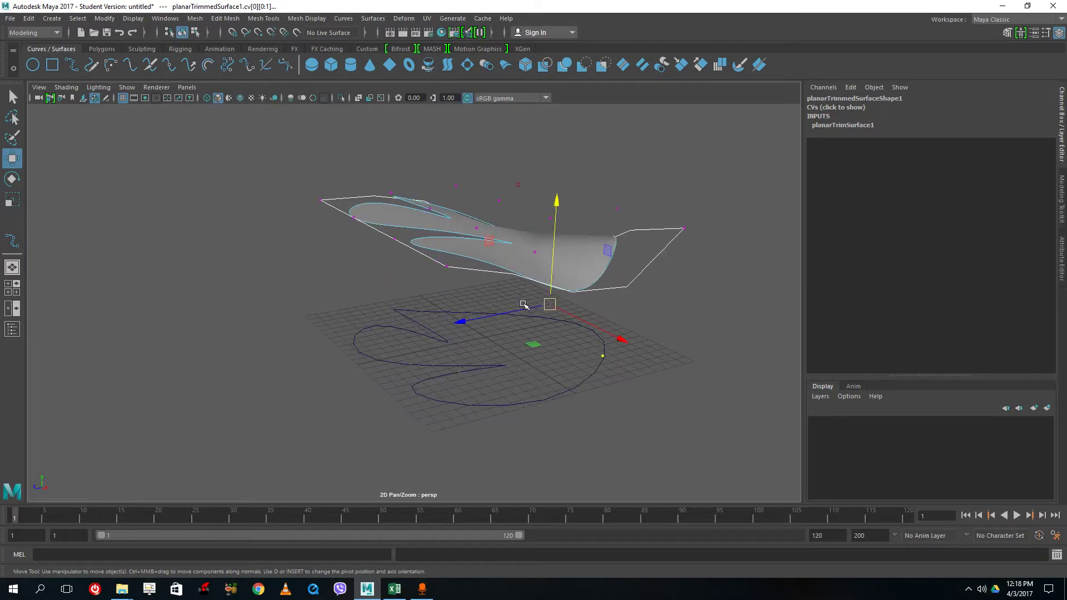
# Delete the bent planar surface and the notched curve beneath it to empty the scene.
pyautogui.keyDown('alt'); pyautogui.moveTo(554, 304); pyautogui.dragTo(282, 486); pyautogui.keyUp('alt')
pyautogui.click(633, 183)
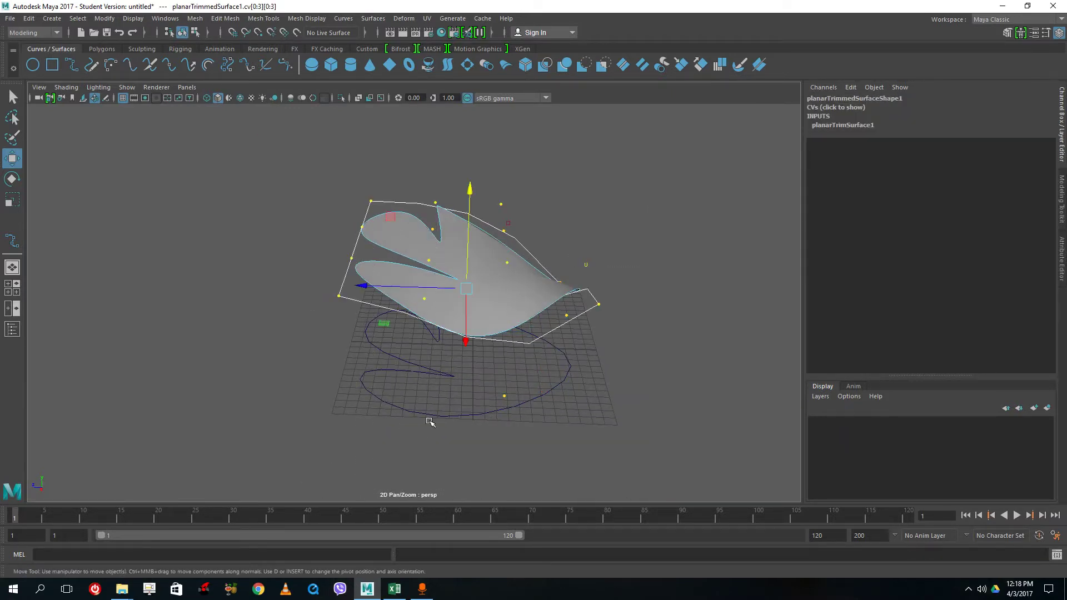
pyautogui.press('Delete')
pyautogui.moveTo(367, 262); pyautogui.dragTo(531, 459)
pyautogui.press('Delete')
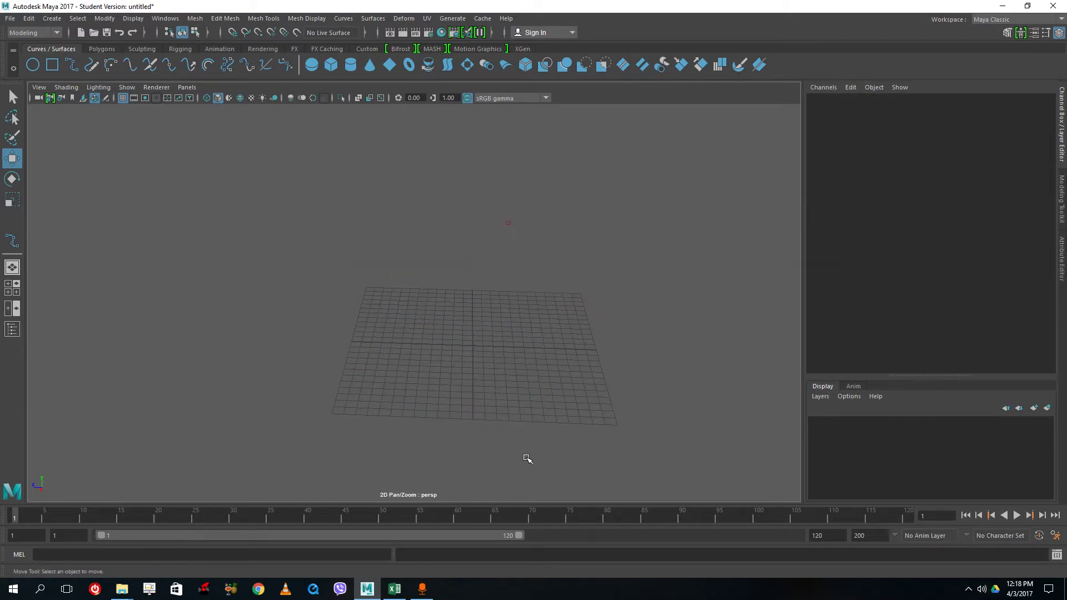
# Create a large NURBS sphere near the grid centre, at about X 1 and Z -0.2.
pyautogui.moveTo(415, 365)
pyautogui.keyDown('alt'); pyautogui.mouseDown()
pyautogui.moveTo(405, 366)
pyautogui.moveTo(412, 358)
pyautogui.mouseUp(); pyautogui.keyUp('alt')
pyautogui.keyDown('alt'); pyautogui.moveTo(445, 223); pyautogui.dragTo(450, 255); pyautogui.keyUp('alt')
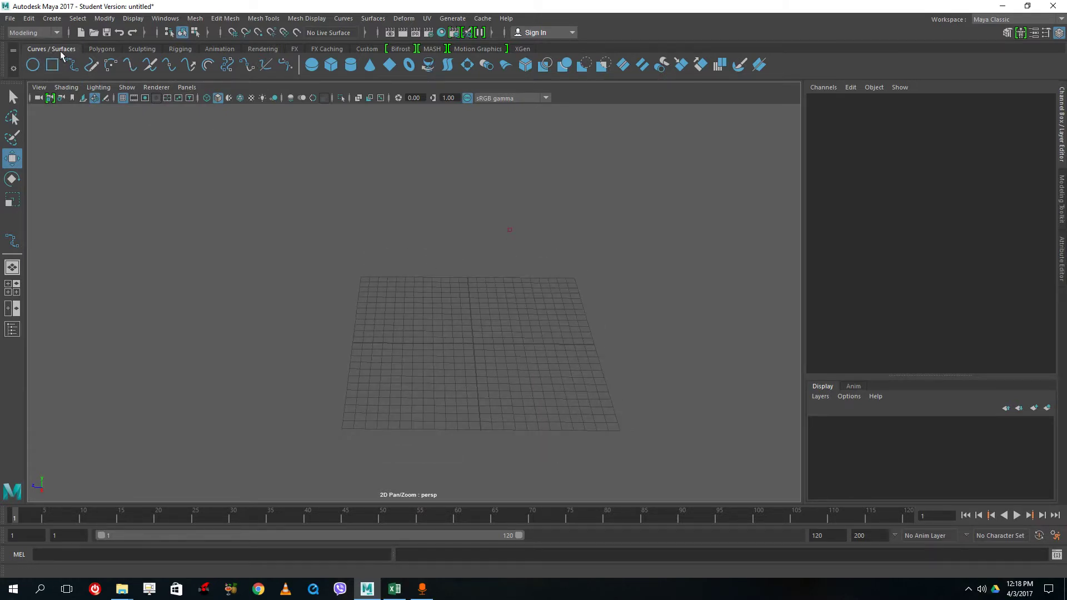
pyautogui.click(311, 64)
pyautogui.moveTo(493, 374); pyautogui.dragTo(525, 400)
# Insert a horizontal isoparm on the sphere at about U 2.5, slightly above its middle.
pyautogui.moveTo(520, 241); pyautogui.dragTo(523, 217, button='right')
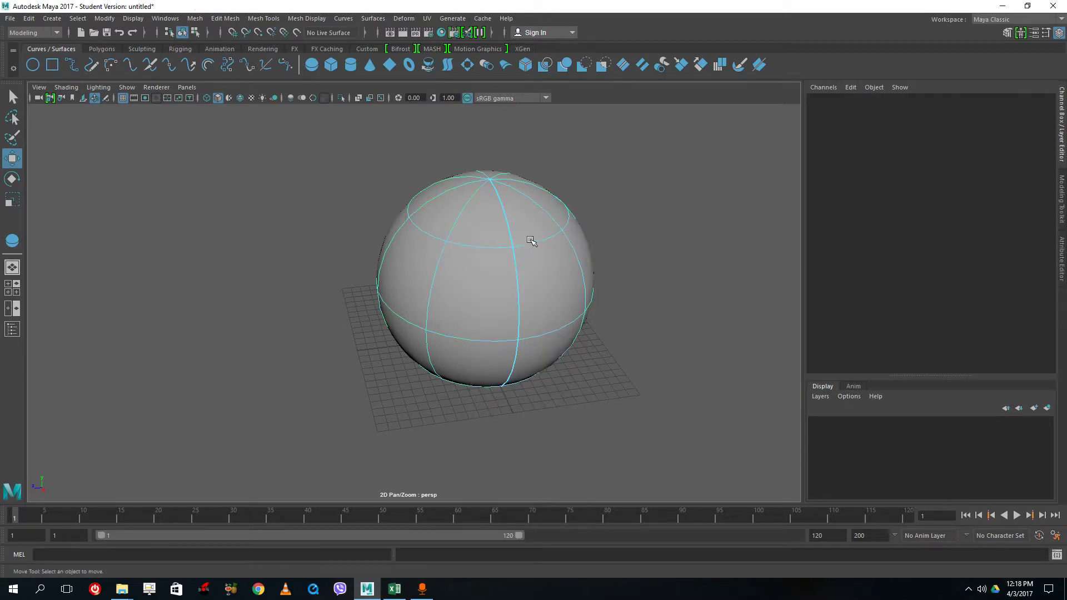
pyautogui.moveTo(533, 244); pyautogui.dragTo(538, 301)
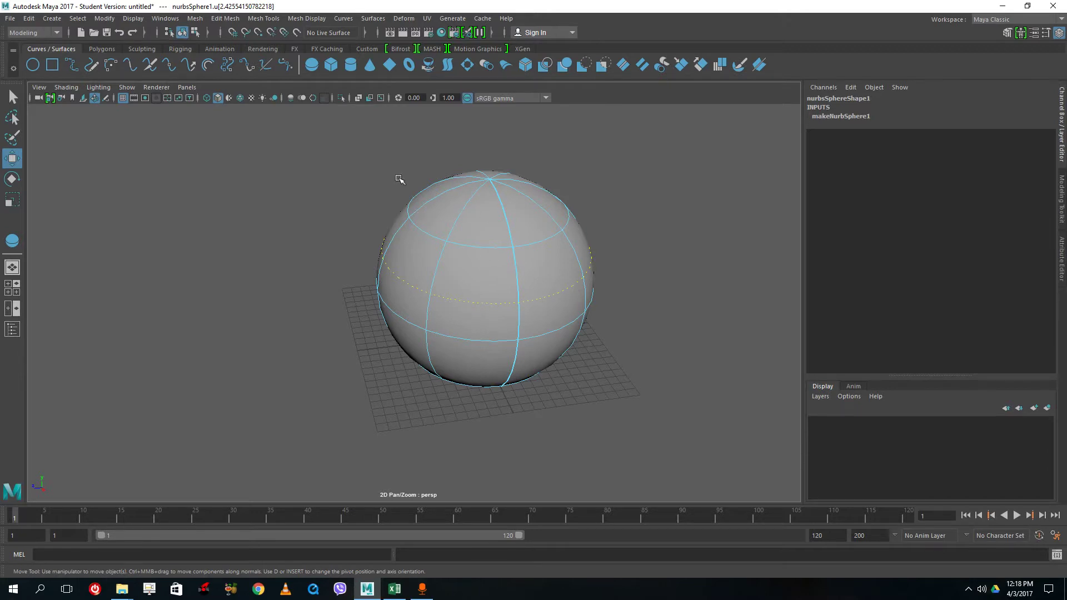
pyautogui.click(522, 237)
pyautogui.moveTo(526, 244); pyautogui.dragTo(527, 293)
pyautogui.click(372, 19)
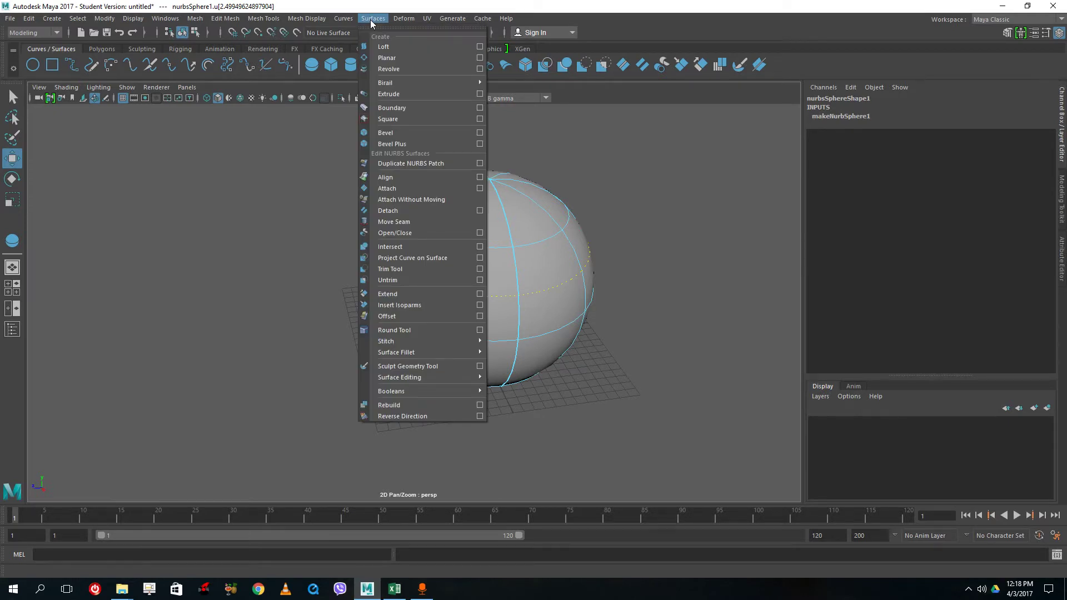
pyautogui.click(422, 307)
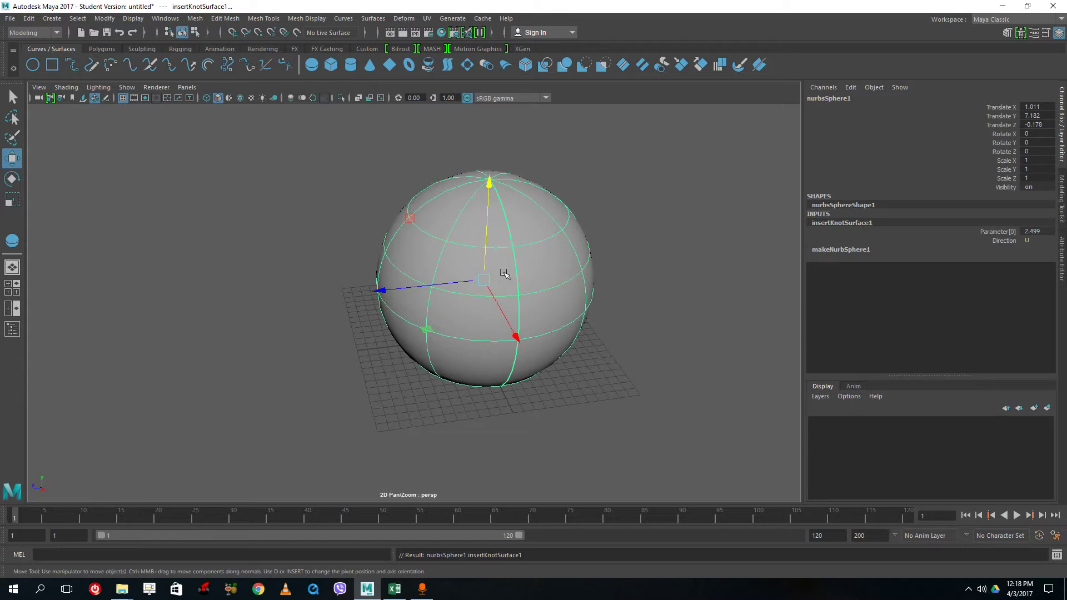
pyautogui.click(518, 278)
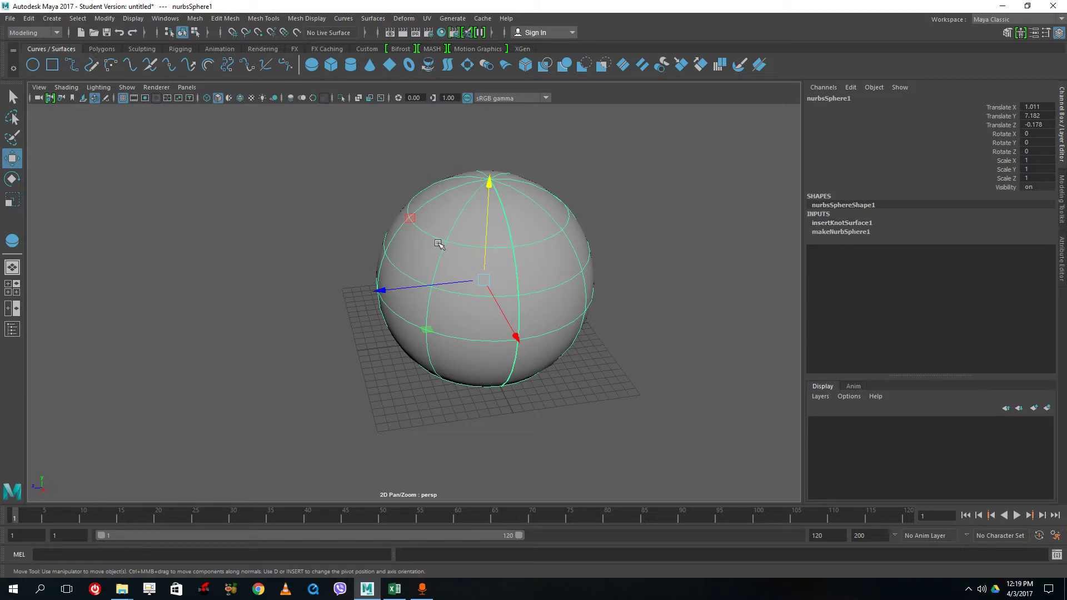
# Insert a vertical isoparm on the sphere at about V 0.565, between two existing lengthwise isoparms.
pyautogui.moveTo(456, 239); pyautogui.dragTo(444, 219, button='right')
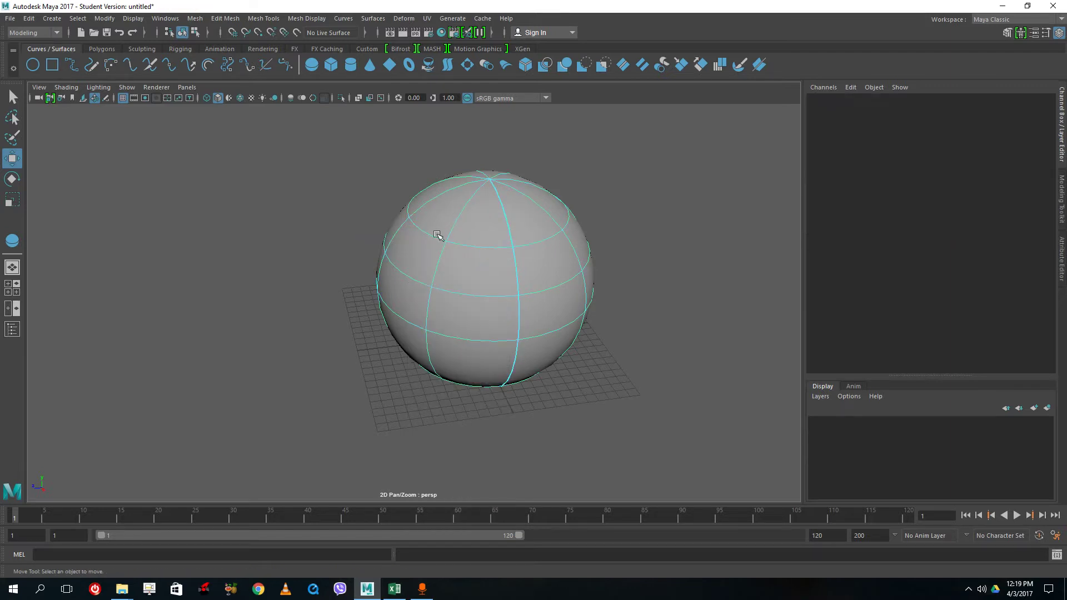
pyautogui.moveTo(444, 254); pyautogui.dragTo(464, 243)
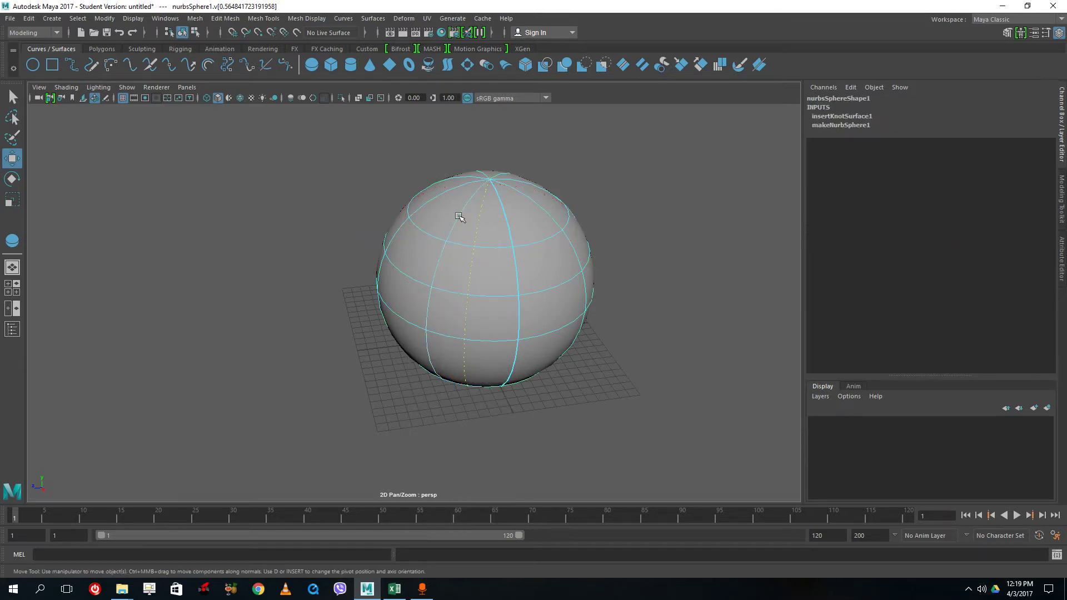
pyautogui.click(371, 19)
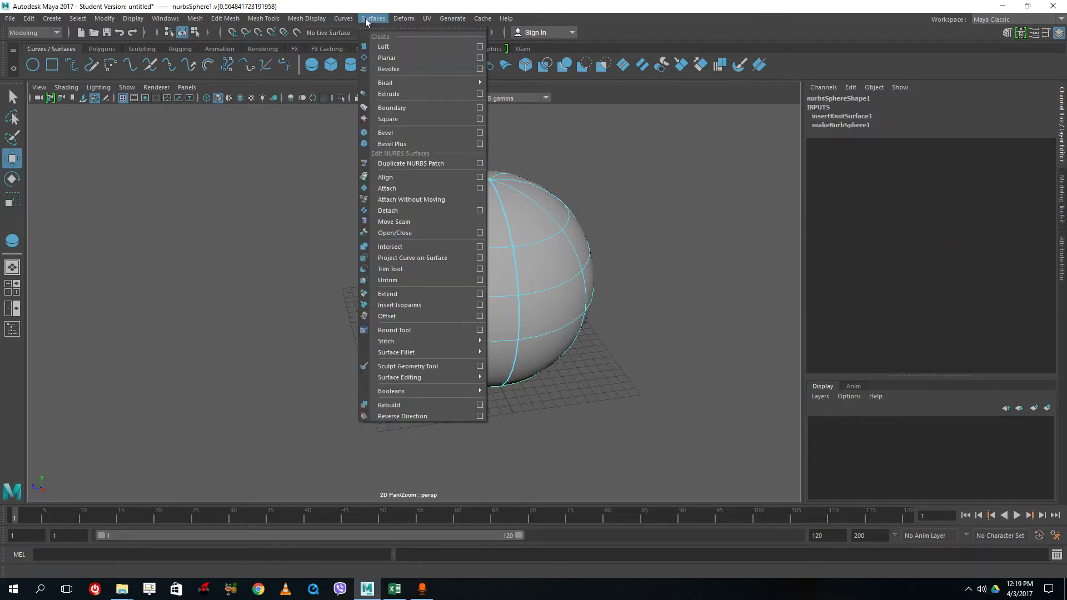
pyautogui.click(371, 18)
pyautogui.click(343, 18)
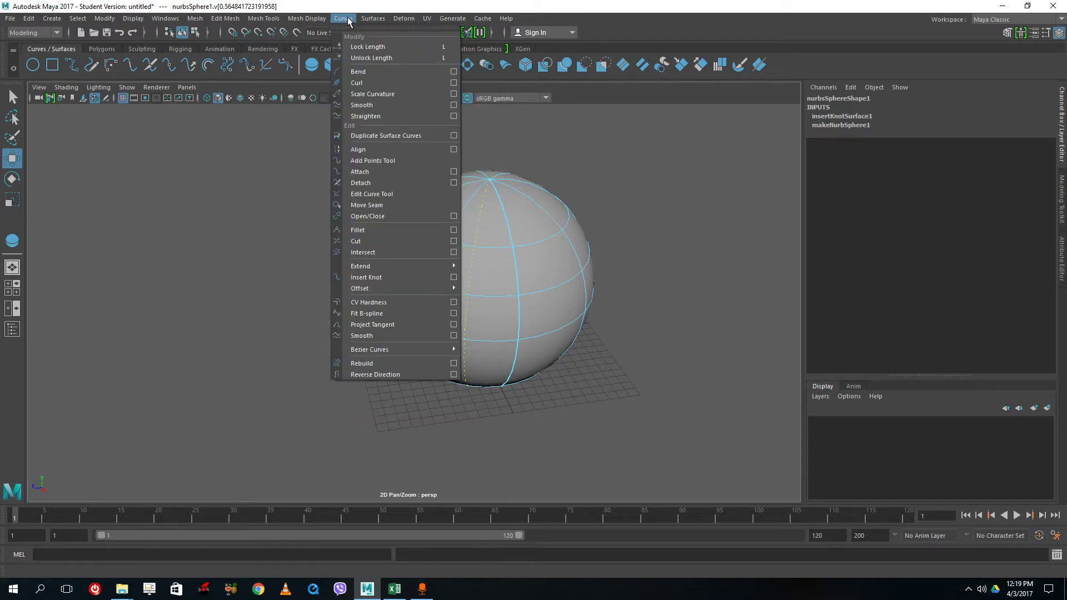
pyautogui.click(404, 18)
pyautogui.moveTo(385, 22)
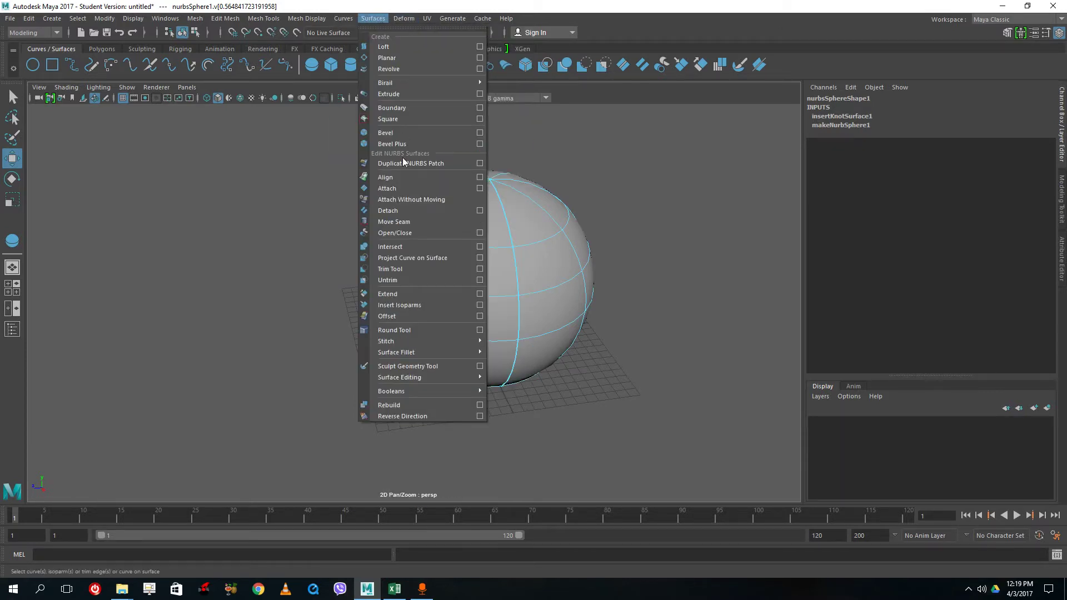
pyautogui.click(437, 309)
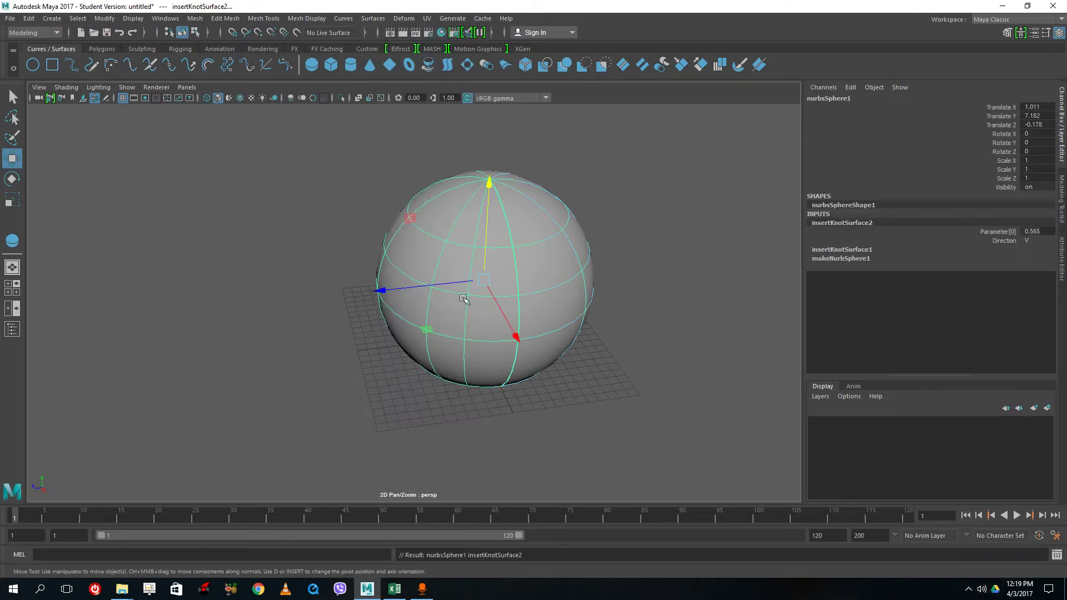
# Select the control vertices on one side of the sphere and move them along X to deform it.
pyautogui.click(522, 265)
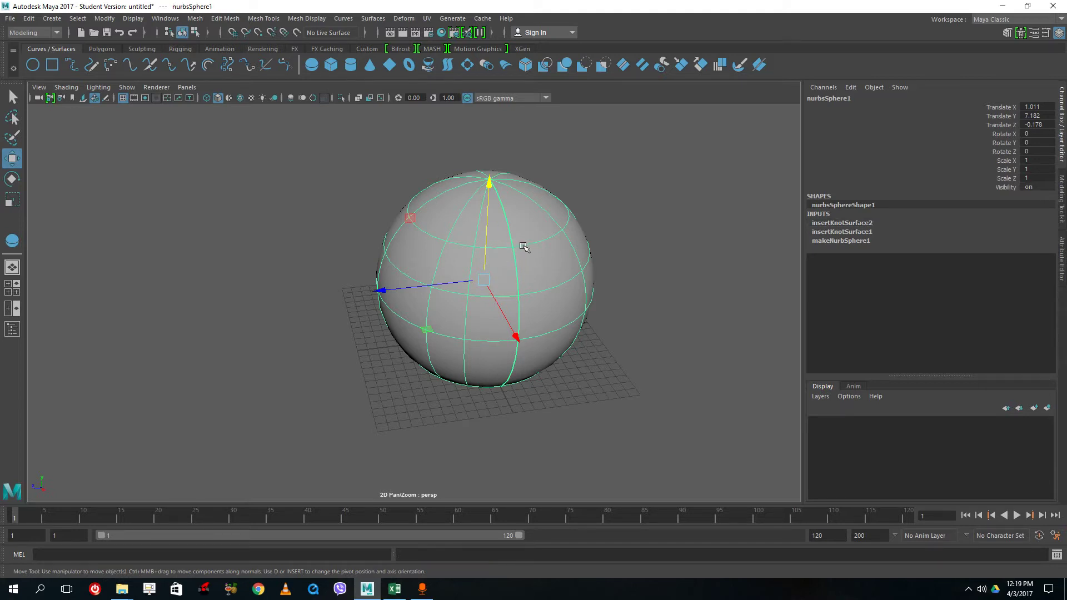
pyautogui.moveTo(532, 247); pyautogui.dragTo(517, 242, button='right')
pyautogui.moveTo(526, 246); pyautogui.dragTo(532, 277)
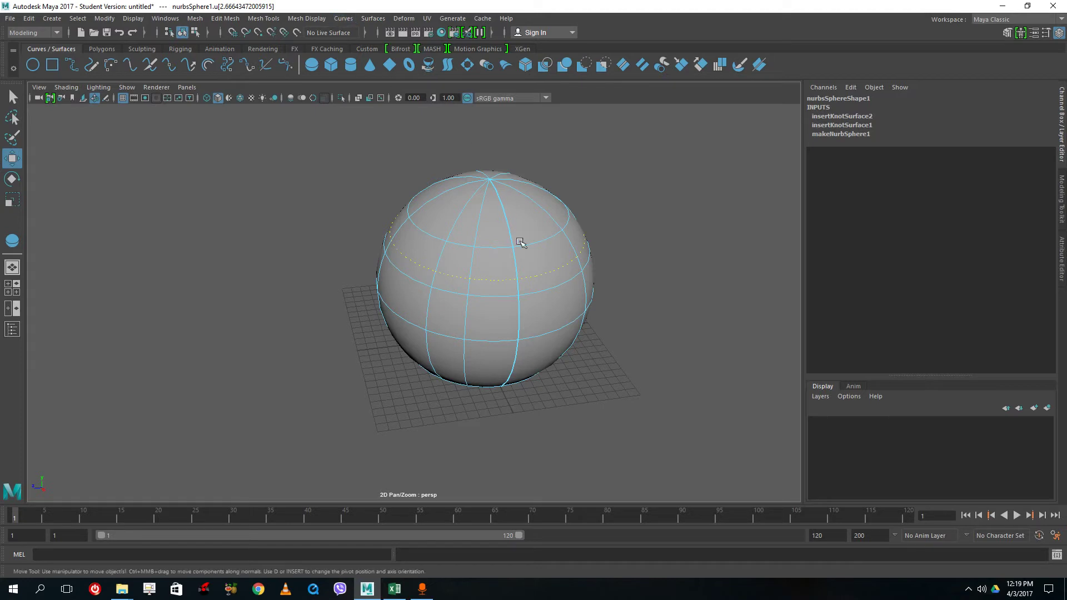
pyautogui.moveTo(531, 247); pyautogui.dragTo(471, 251, button='right')
pyautogui.moveTo(643, 174); pyautogui.dragTo(483, 378)
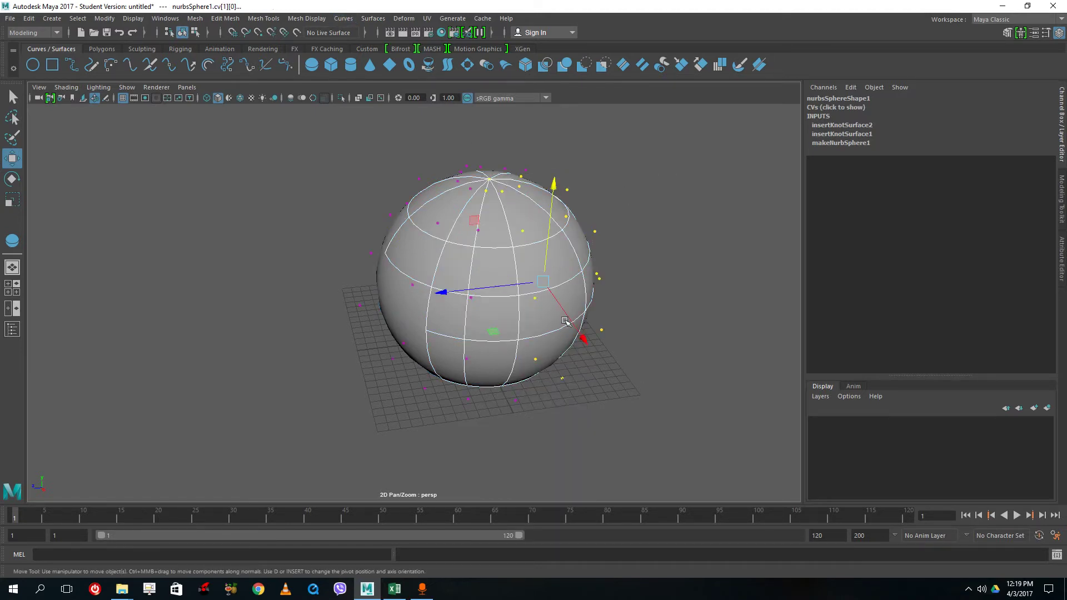
pyautogui.moveTo(571, 327); pyautogui.dragTo(553, 294)
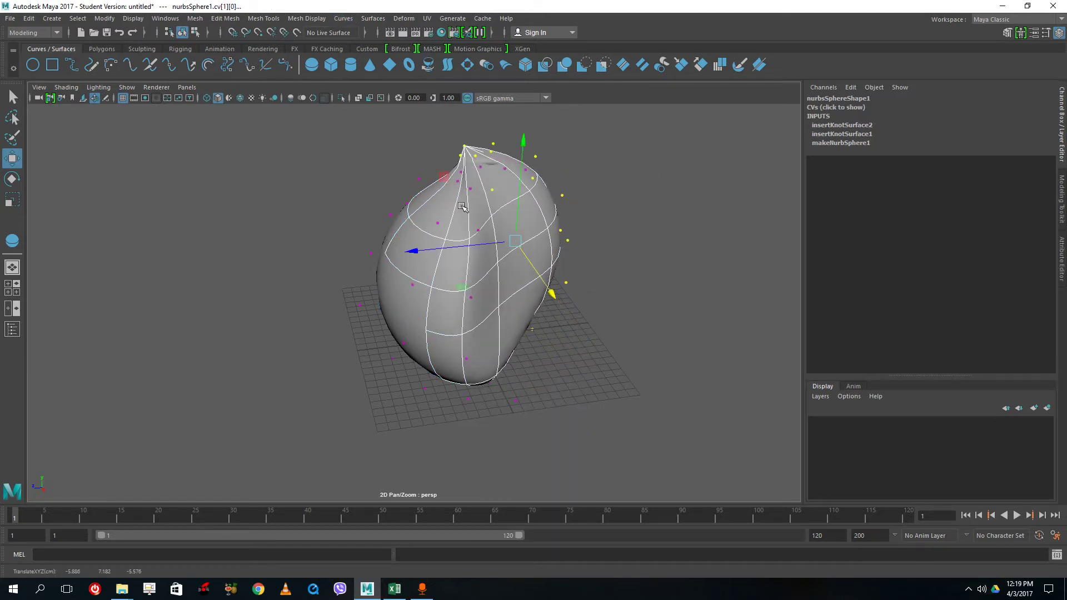
# Duplicate the horizontal isoparm at about U 2.69 as a surface curve and raise the copy about 9.6 units.
pyautogui.rightClick(456, 206)
pyautogui.moveTo(455, 208); pyautogui.dragTo(455, 176, button='right')
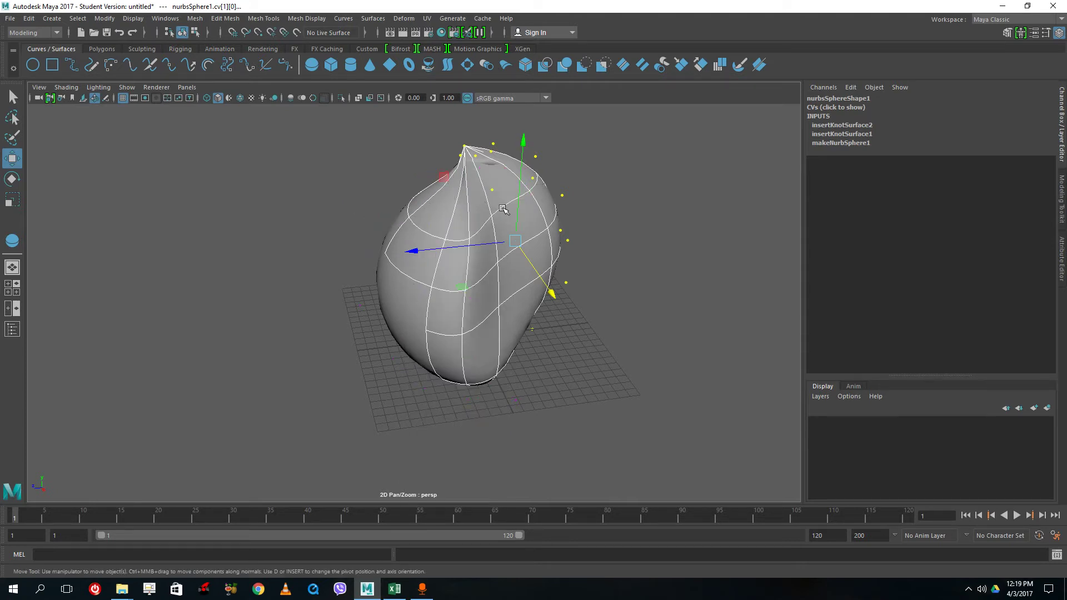
pyautogui.click(509, 234)
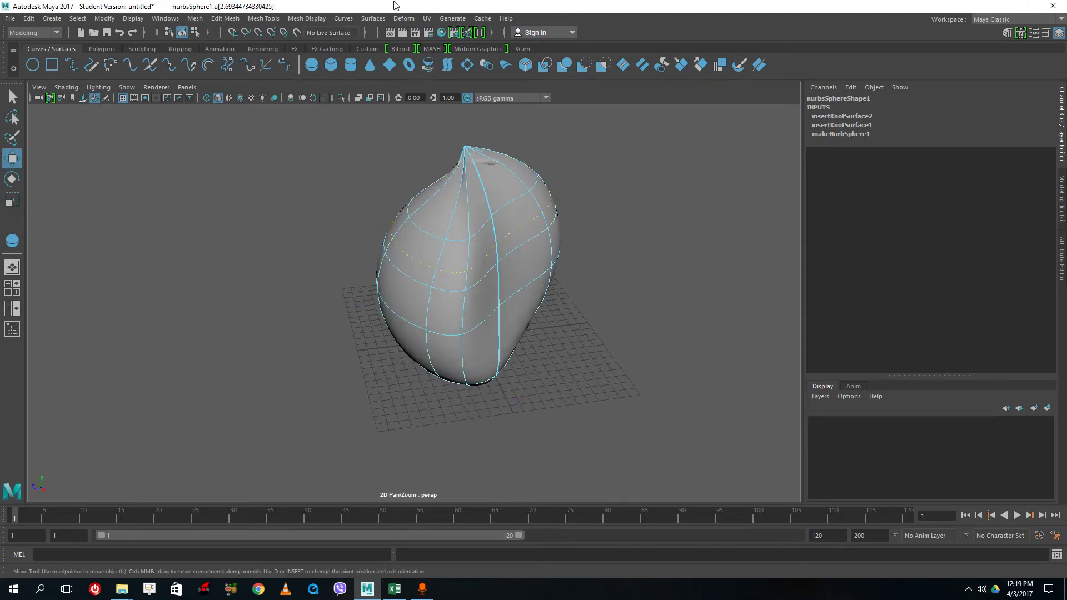
pyautogui.click(374, 19)
pyautogui.moveTo(351, 23)
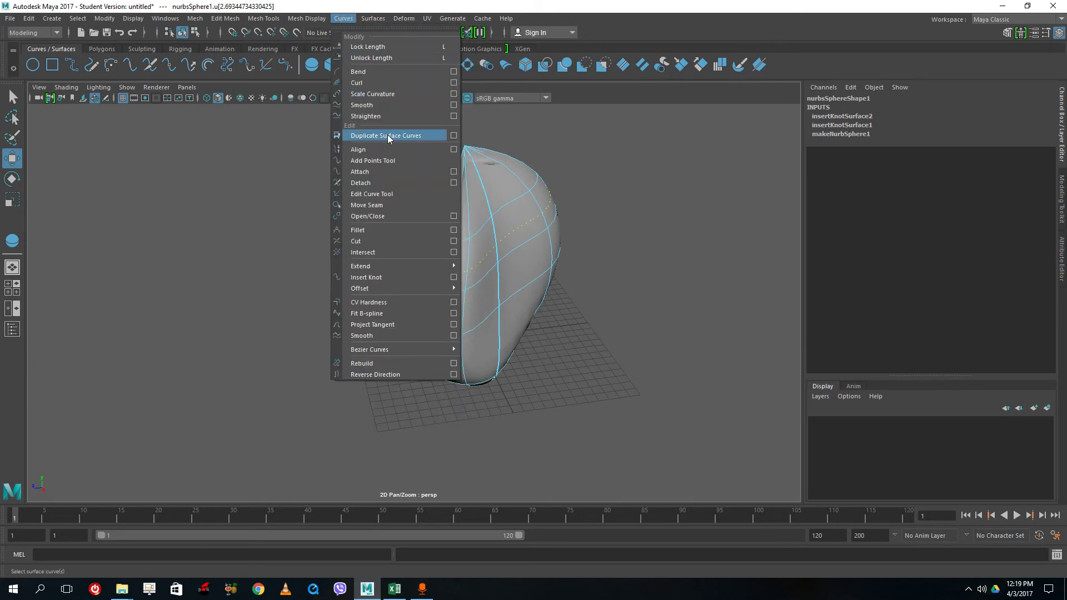
pyautogui.click(387, 135)
pyautogui.moveTo(482, 251); pyautogui.dragTo(511, 139)
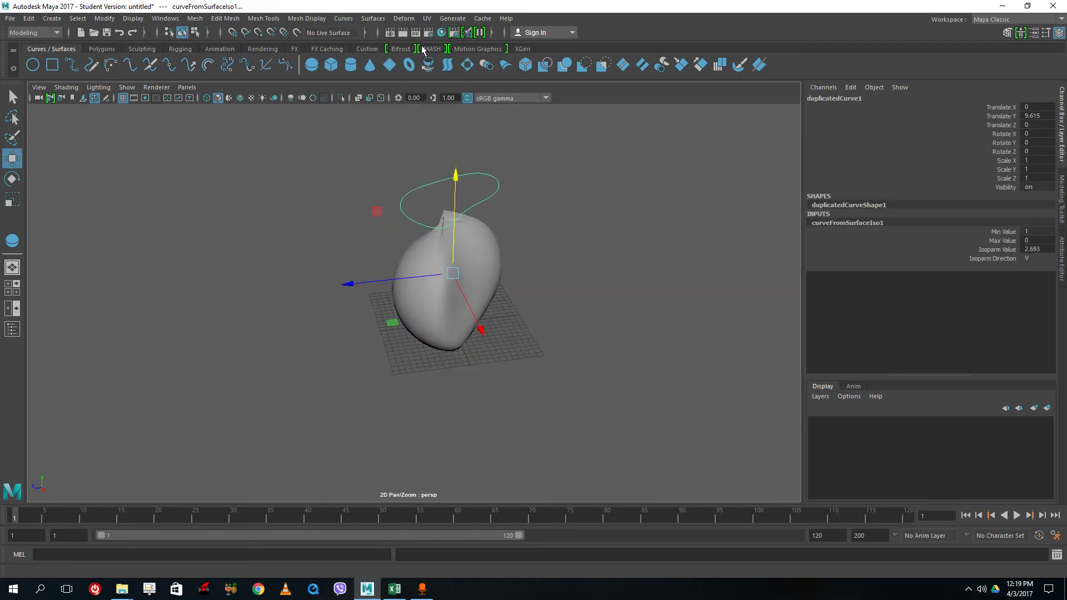
# Fill the duplicated curve above the deformed sphere with a Planar surface and view it from several sides.
pyautogui.click(371, 18)
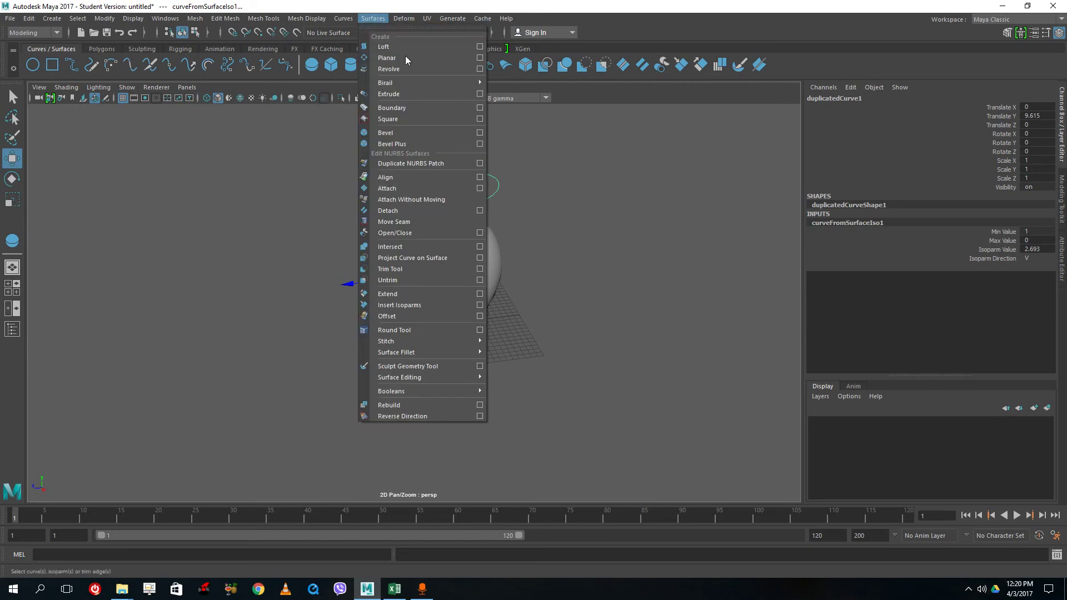
pyautogui.click(405, 64)
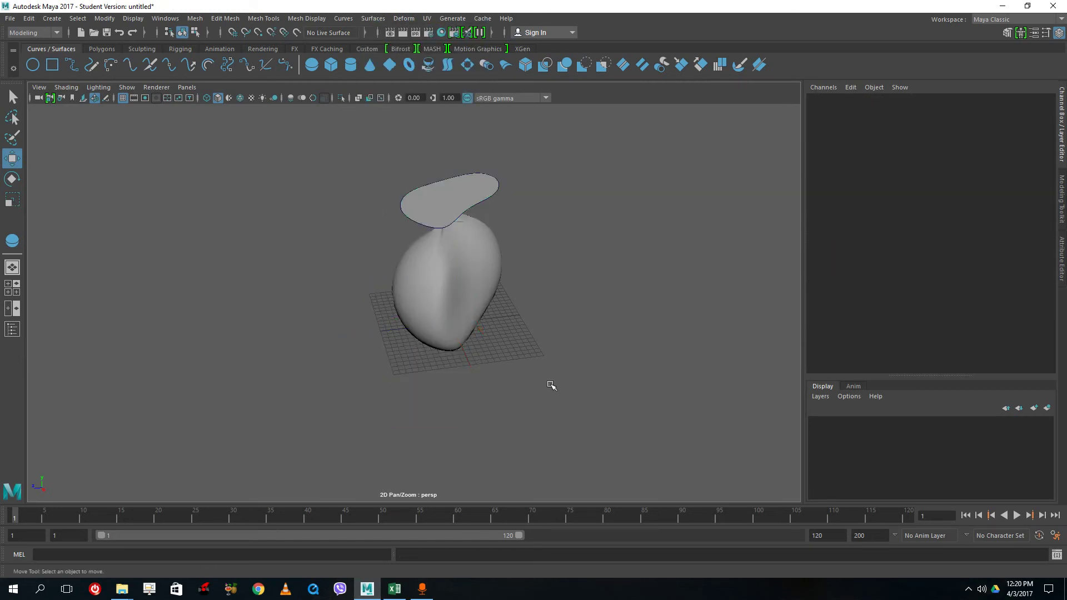
pyautogui.keyDown('alt'); pyautogui.moveTo(450, 407); pyautogui.dragTo(503, 332); pyautogui.keyUp('alt')
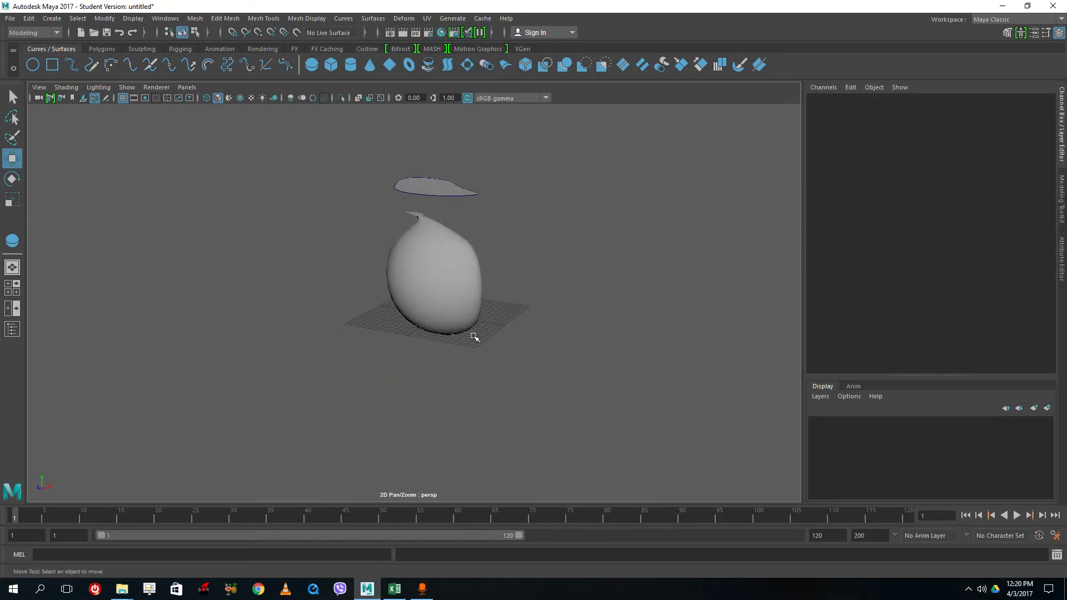
pyautogui.scroll(3, 488, 183)
pyautogui.scroll(3, 532, 279)
pyautogui.keyDown('alt'); pyautogui.moveTo(531, 279); pyautogui.dragTo(454, 285); pyautogui.keyUp('alt')
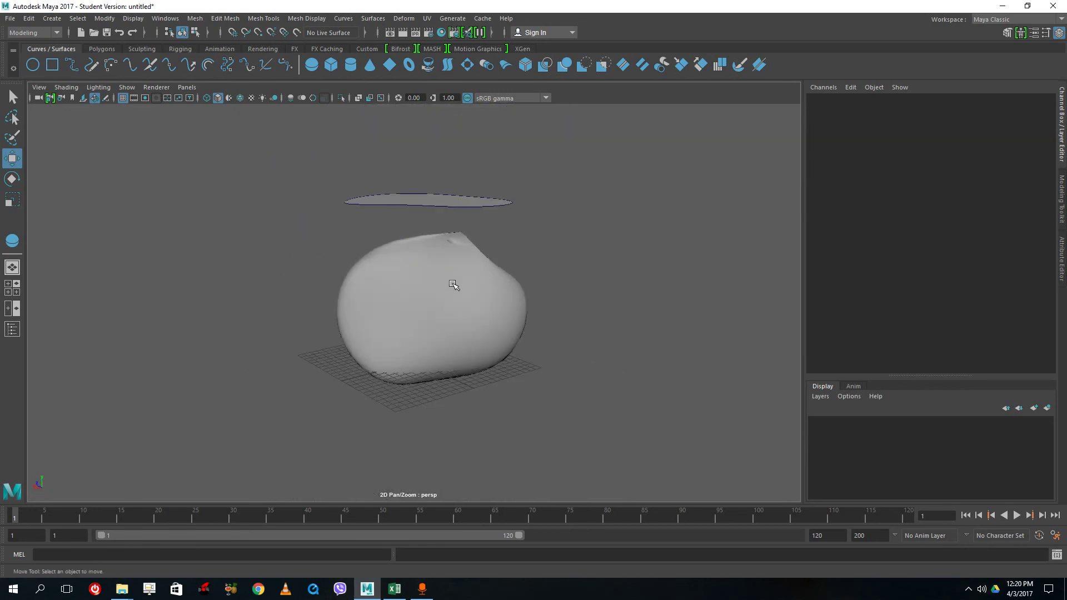